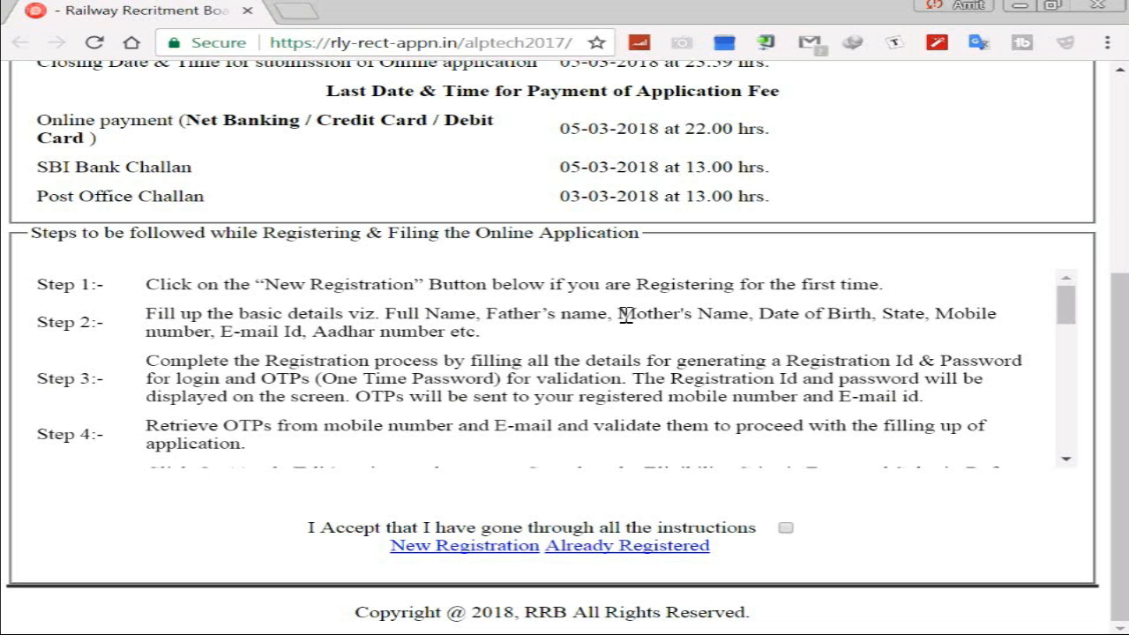
Accept the instructions, start a New Registration, and reload the page after its connection error
scroll(585, 282, down, 2)
scroll(643, 302, up, 2)
drag(1127, 386, 1126, 239)
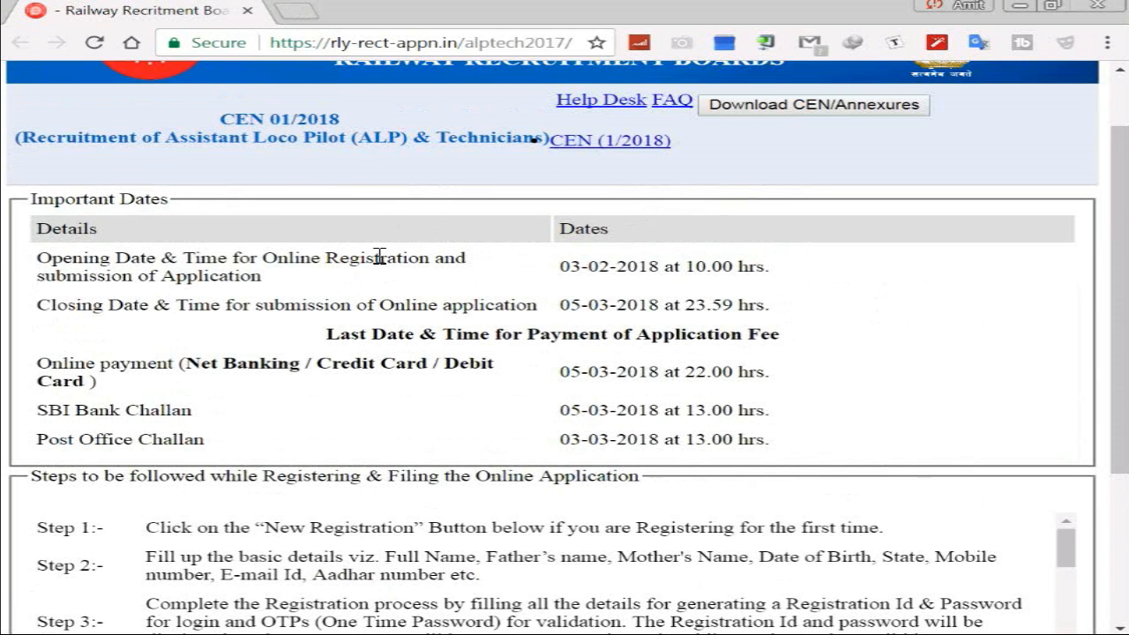
scroll(837, 252, down, 3)
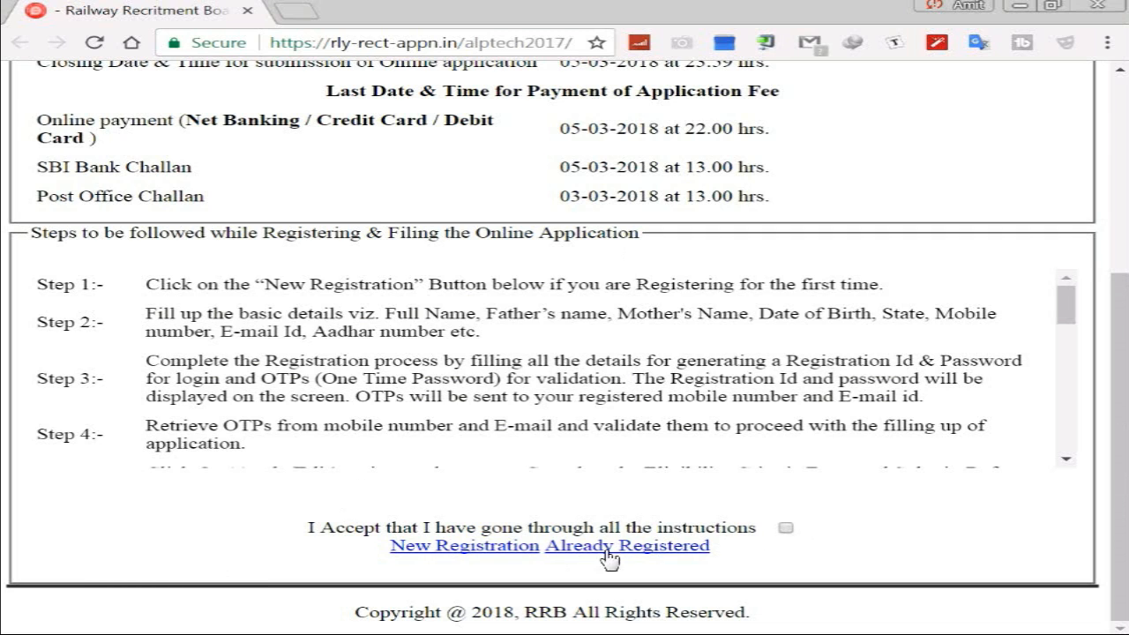
click(786, 527)
click(488, 549)
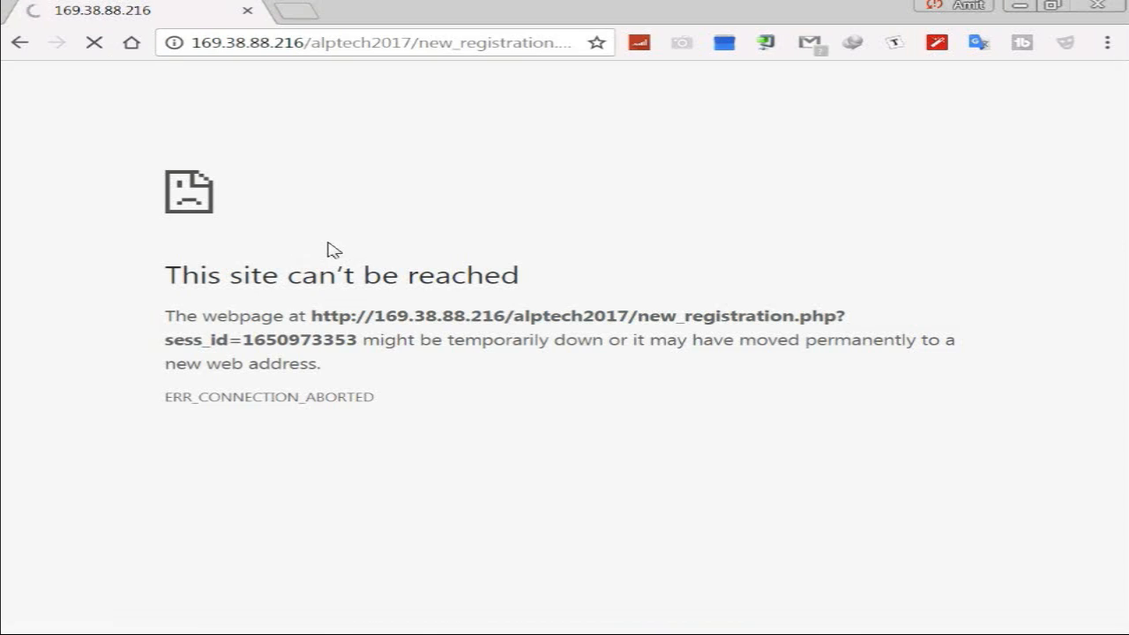
click(93, 46)
click(92, 48)
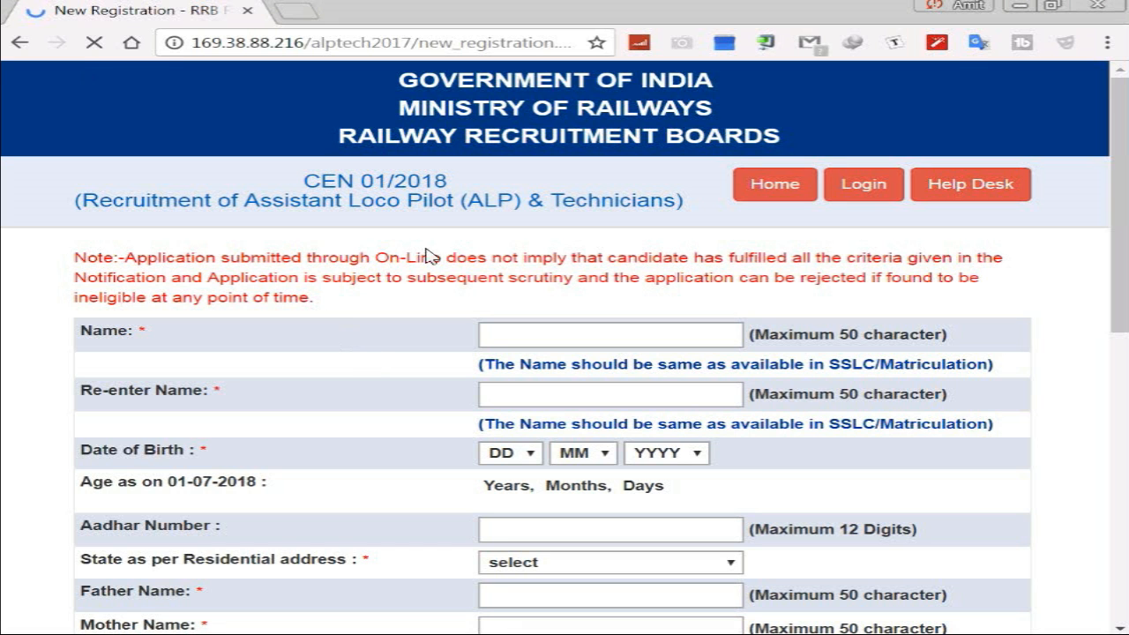
Enter the candidate's name in both the Name and Re-enter Name fields
scroll(447, 254, down, 3)
scroll(450, 249, up, 3)
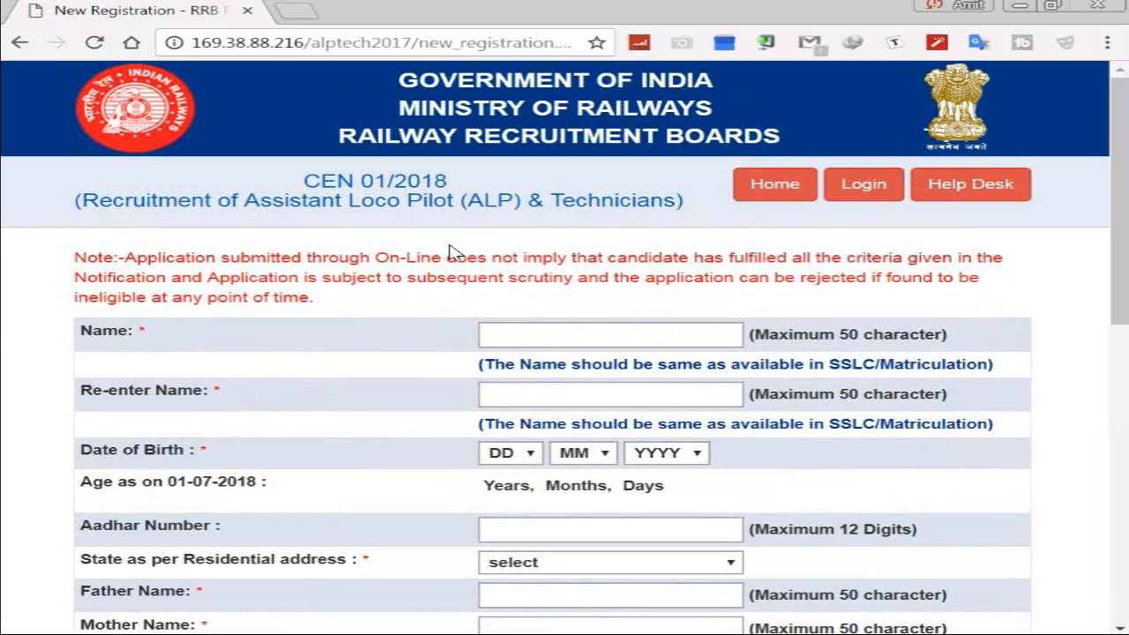
click(536, 335)
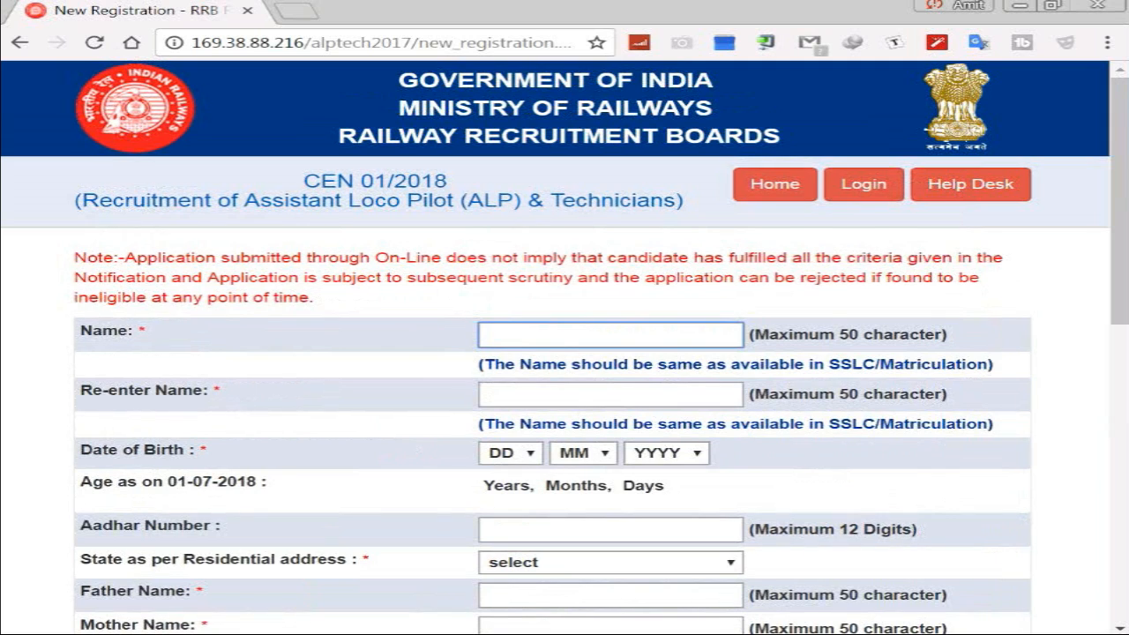
text(ami)
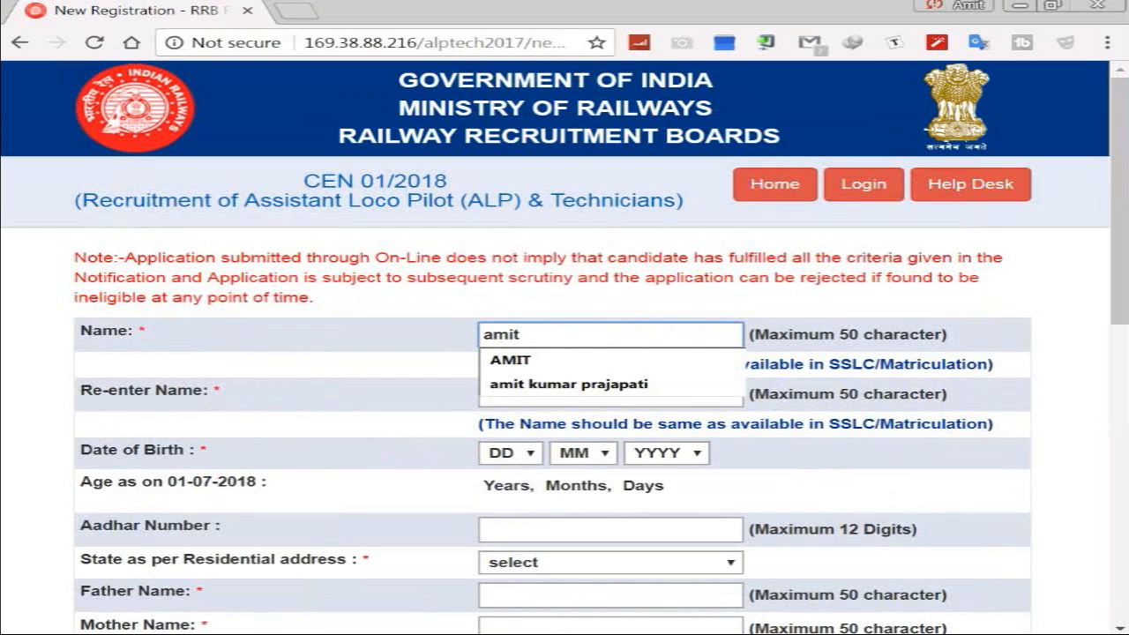
text(t)
click(529, 361)
key(Tab)
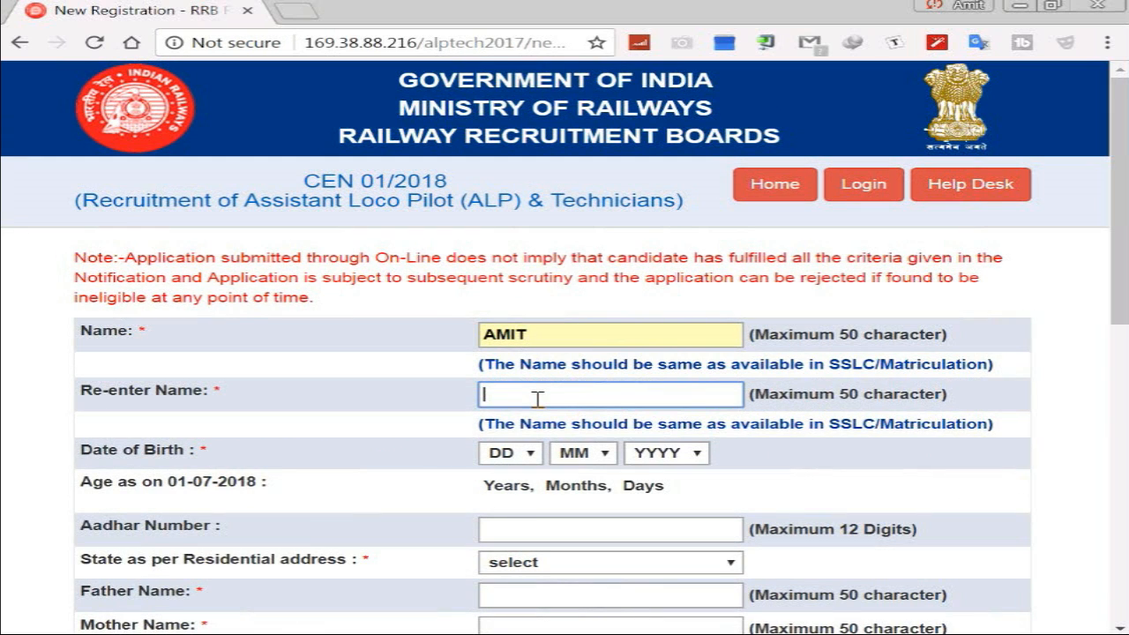
text(AMIT)
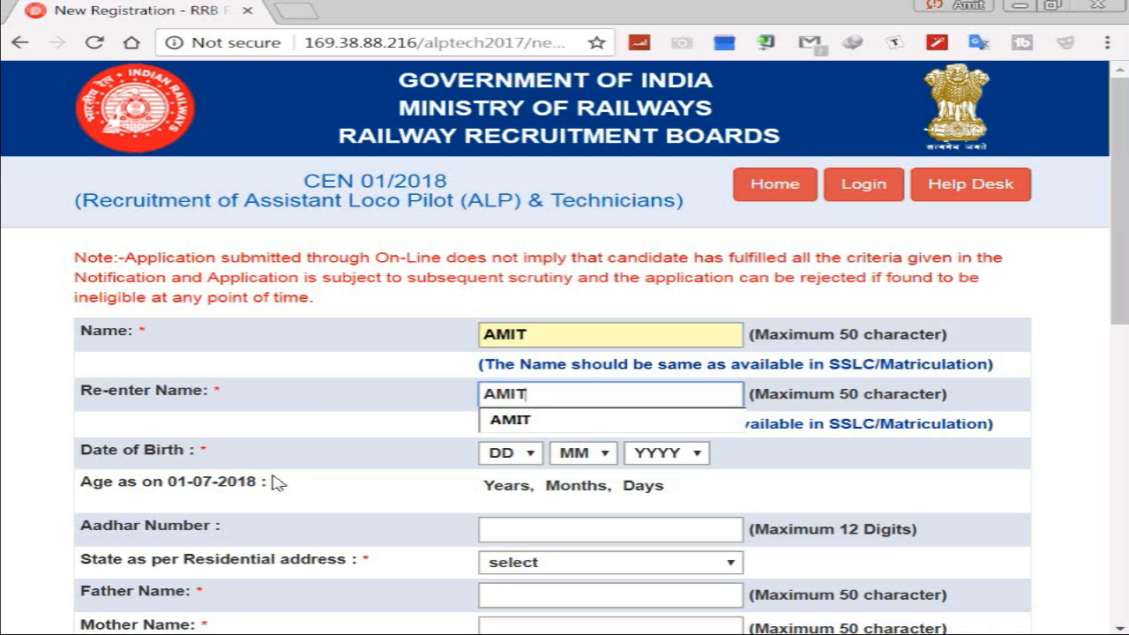
click(528, 459)
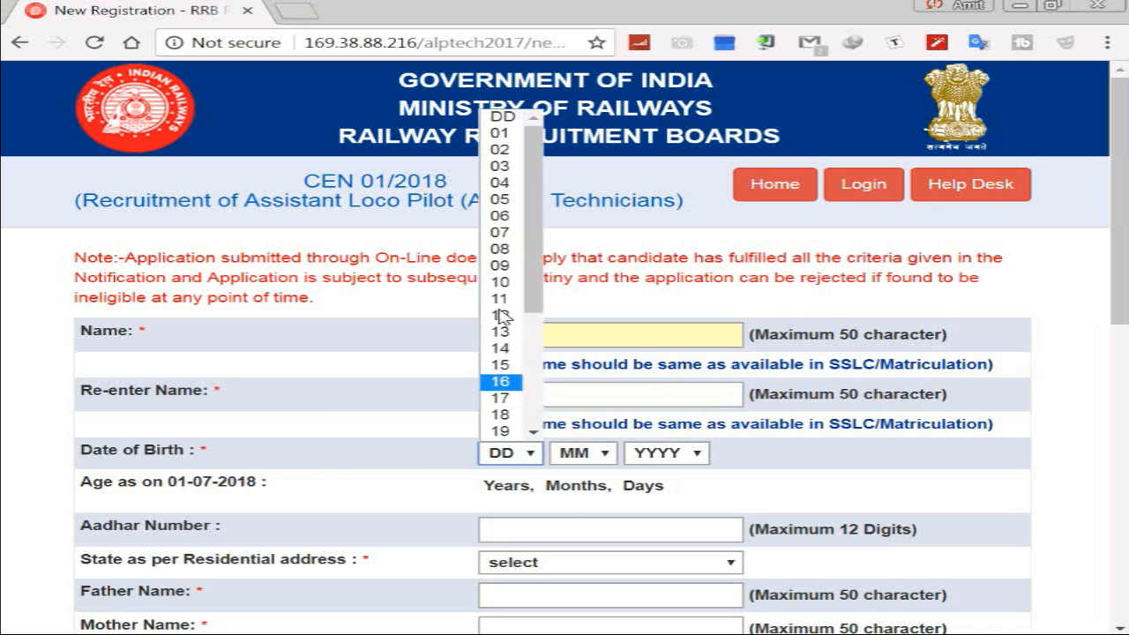
key(Escape)
text(06)
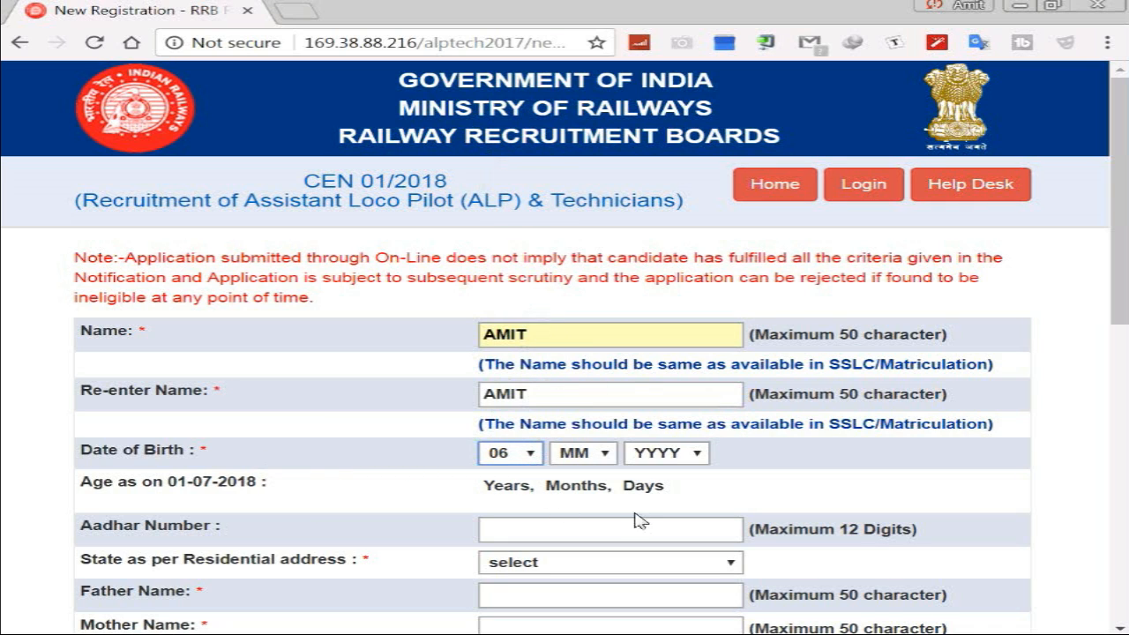
click(607, 458)
click(588, 432)
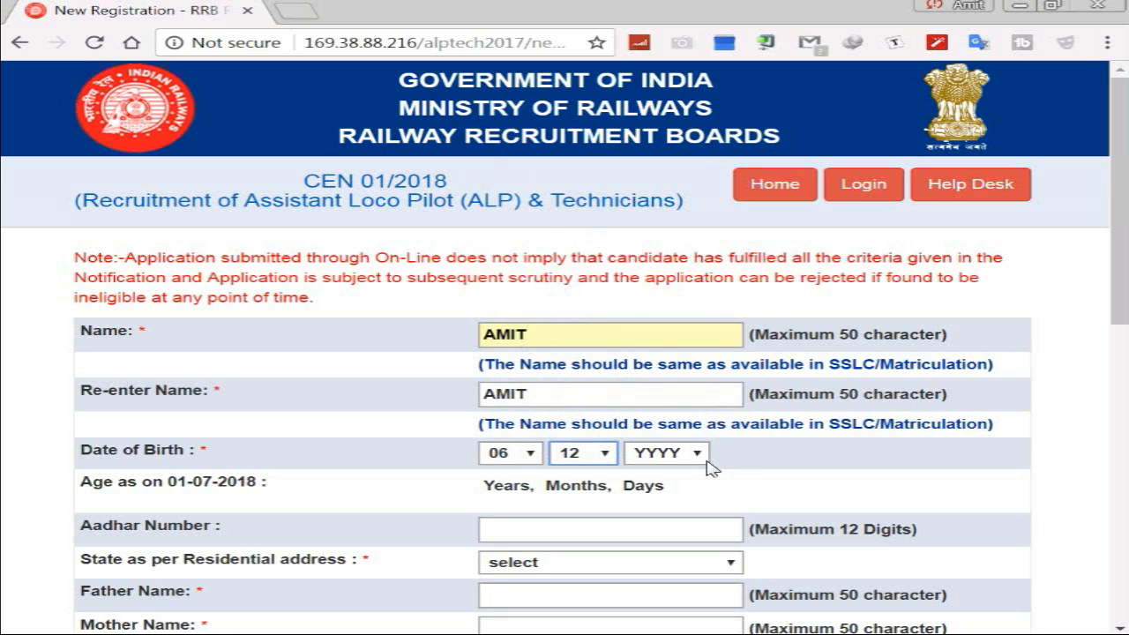
click(706, 459)
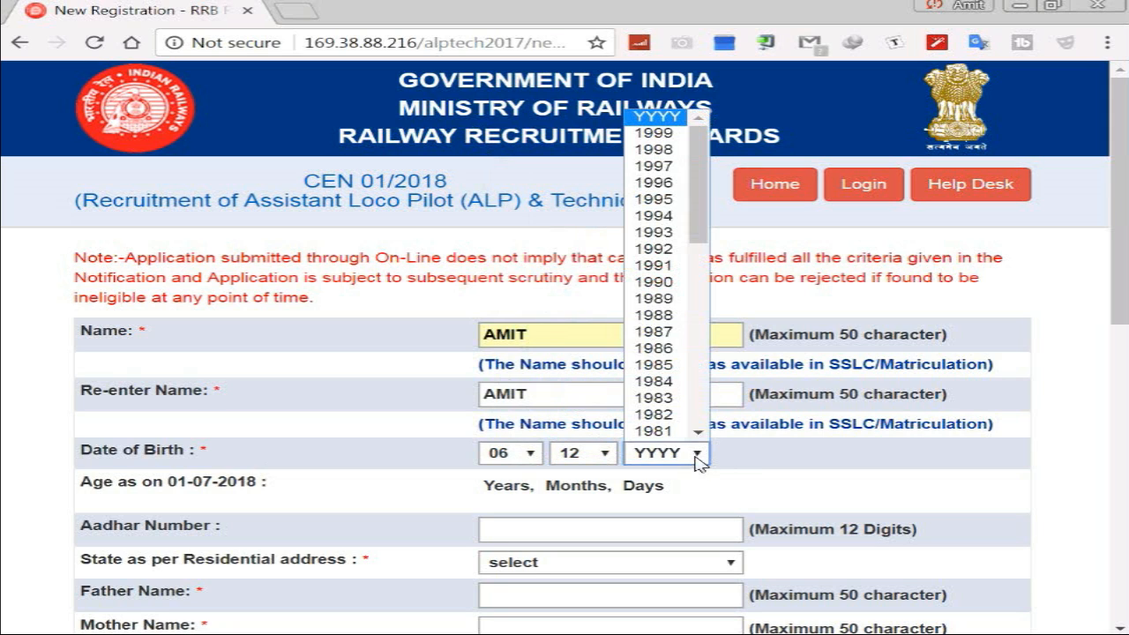
click(675, 253)
Enter the candidate's Aadhar number
scroll(622, 446, down, 3)
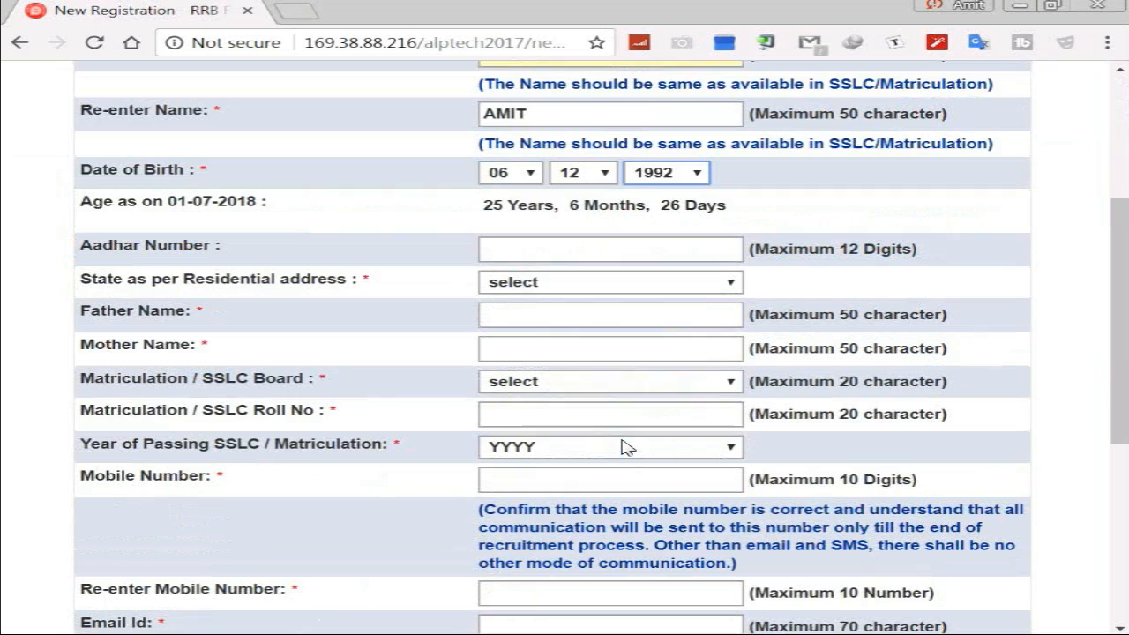
click(604, 235)
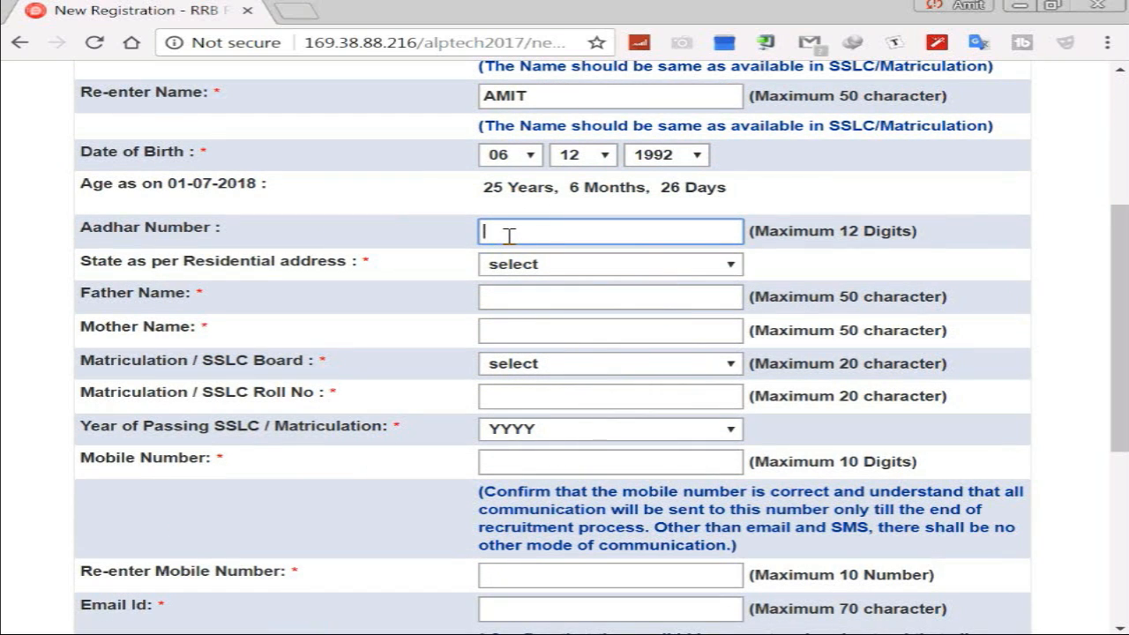
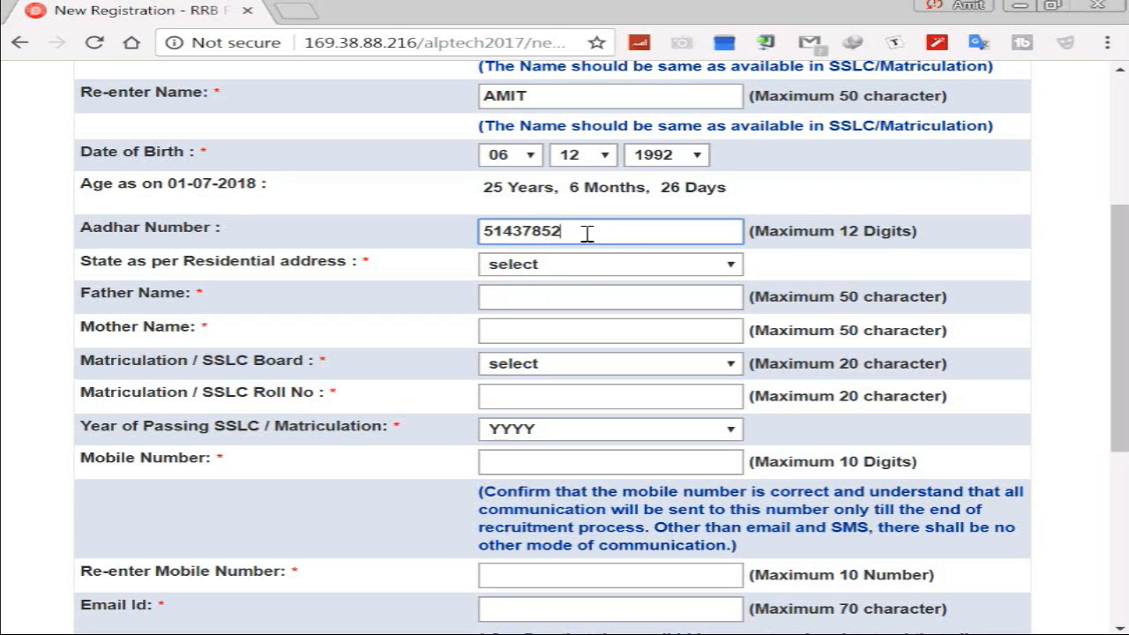
Choose UTTAR PRADESH as the residential state
click(728, 267)
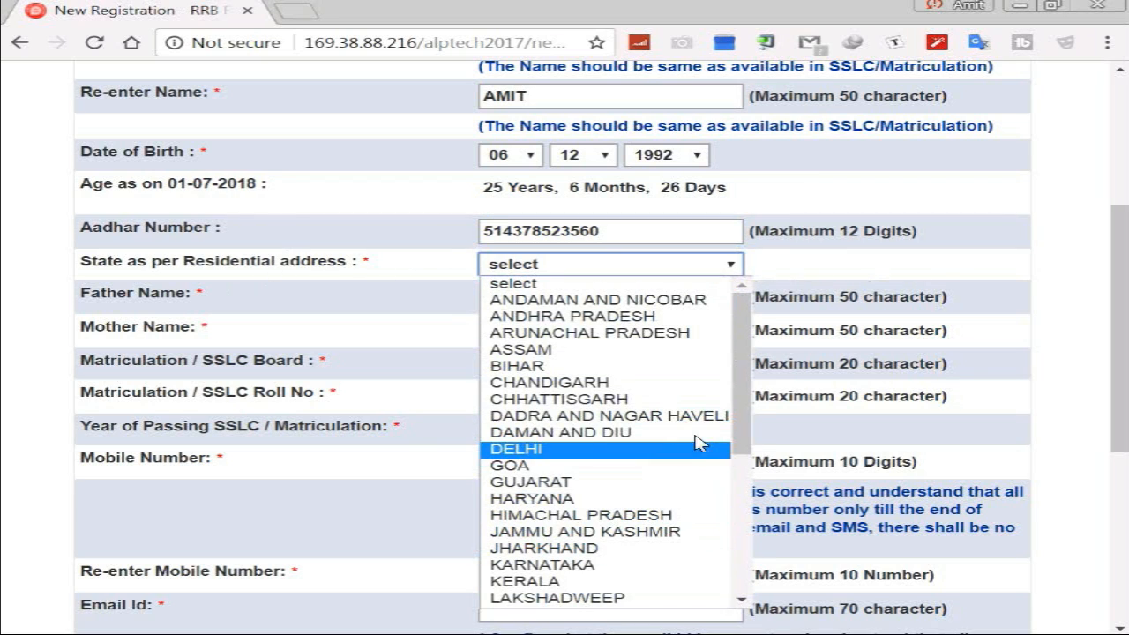
drag(743, 419, 798, 554)
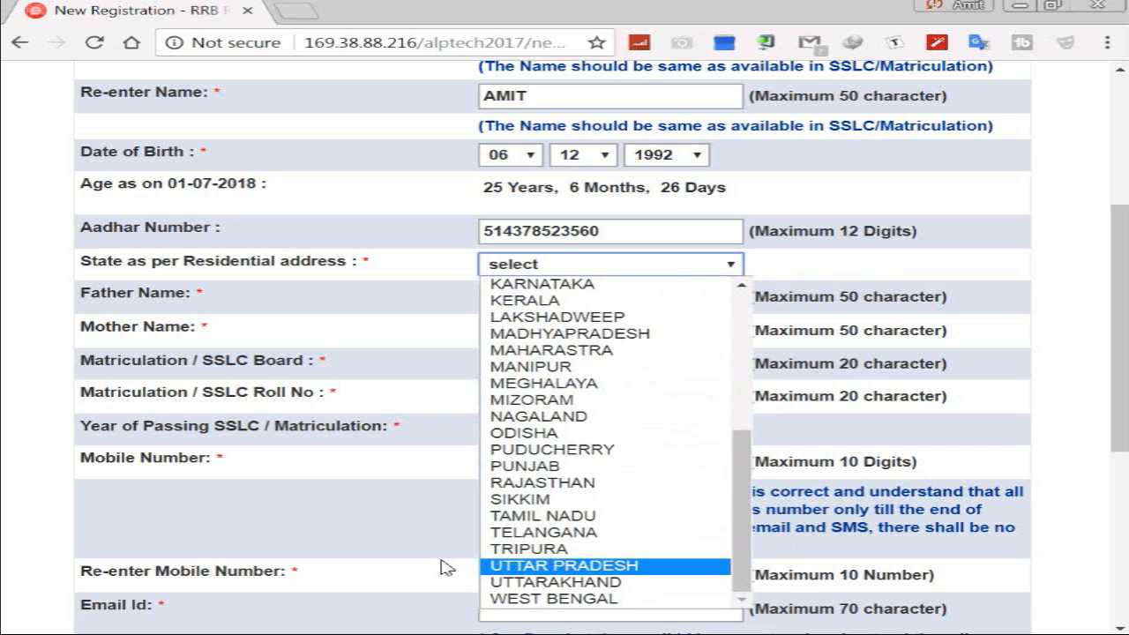
click(547, 567)
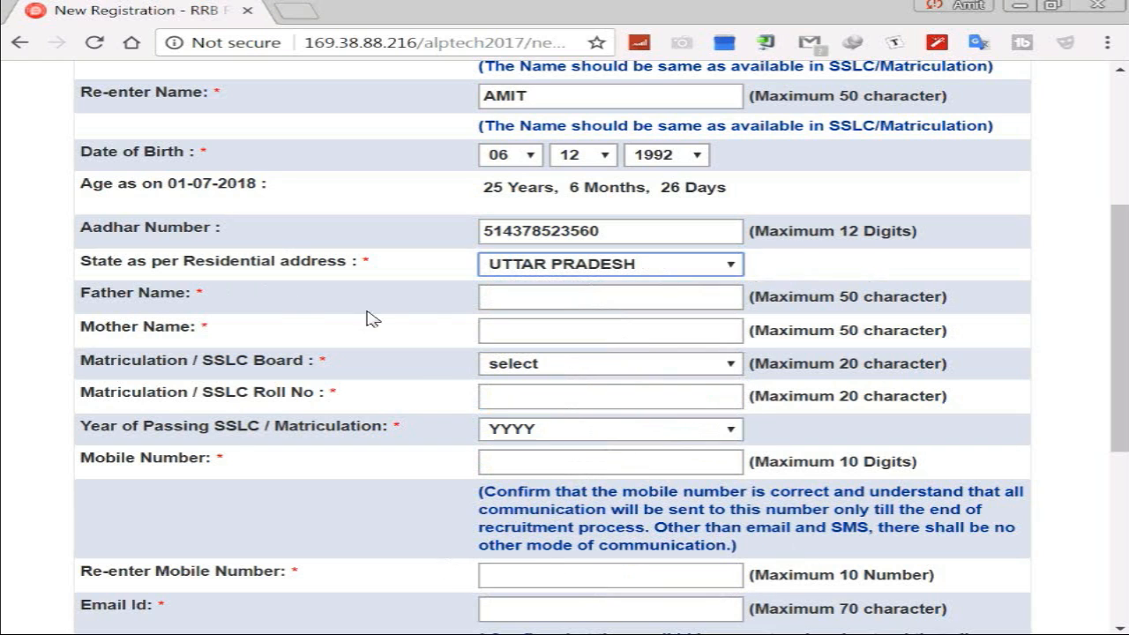
click(521, 300)
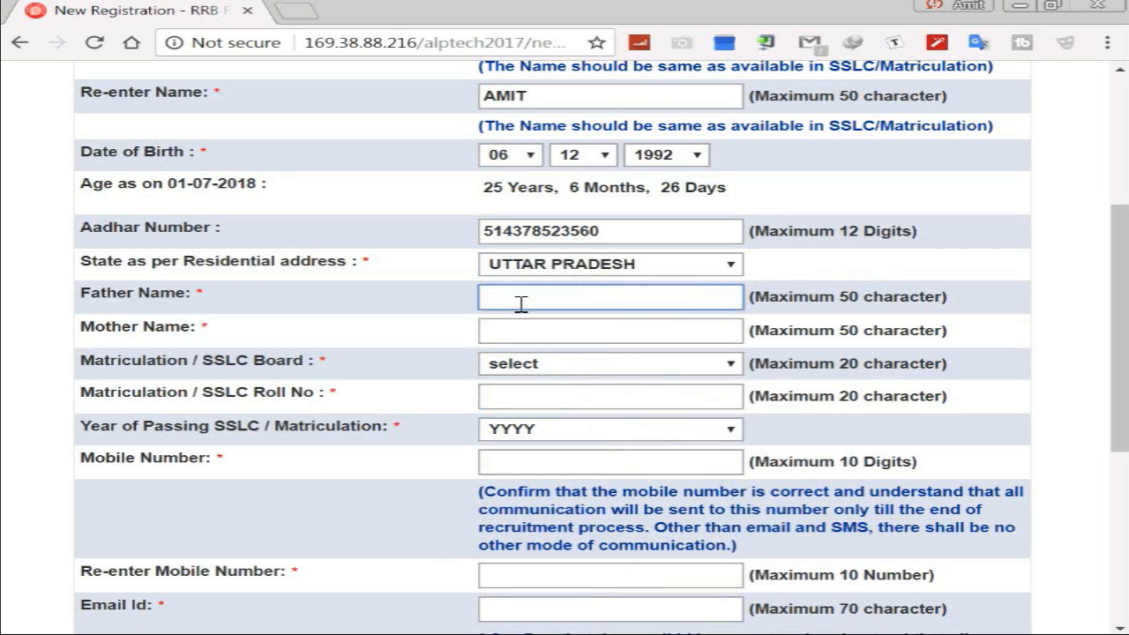
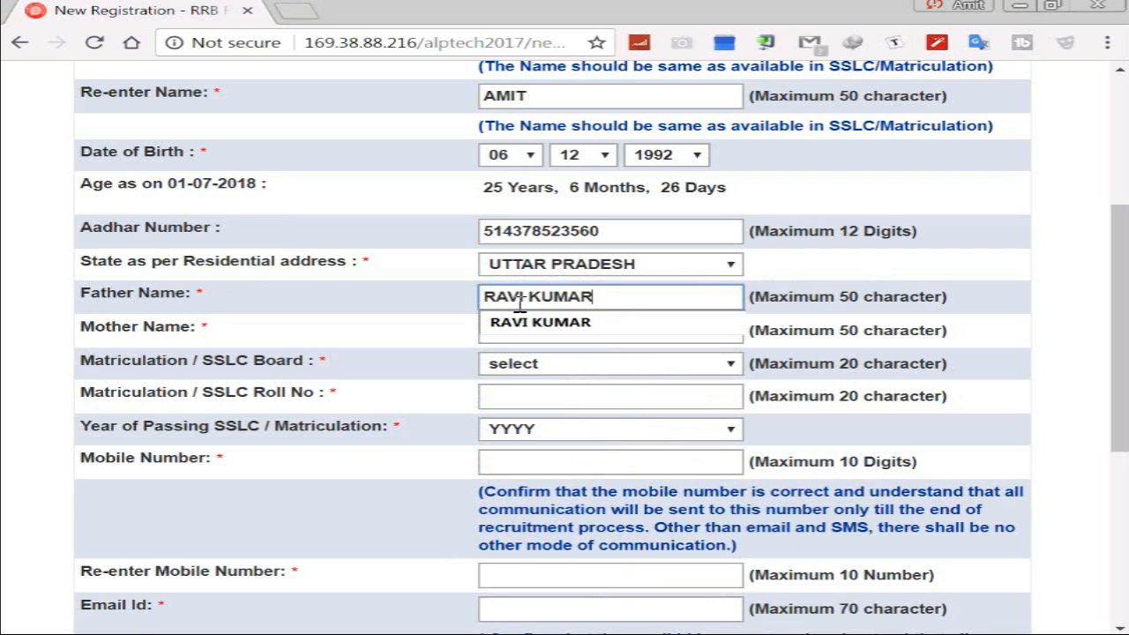
Fill in the father's and mother's names from the suggested entries
click(574, 327)
click(517, 333)
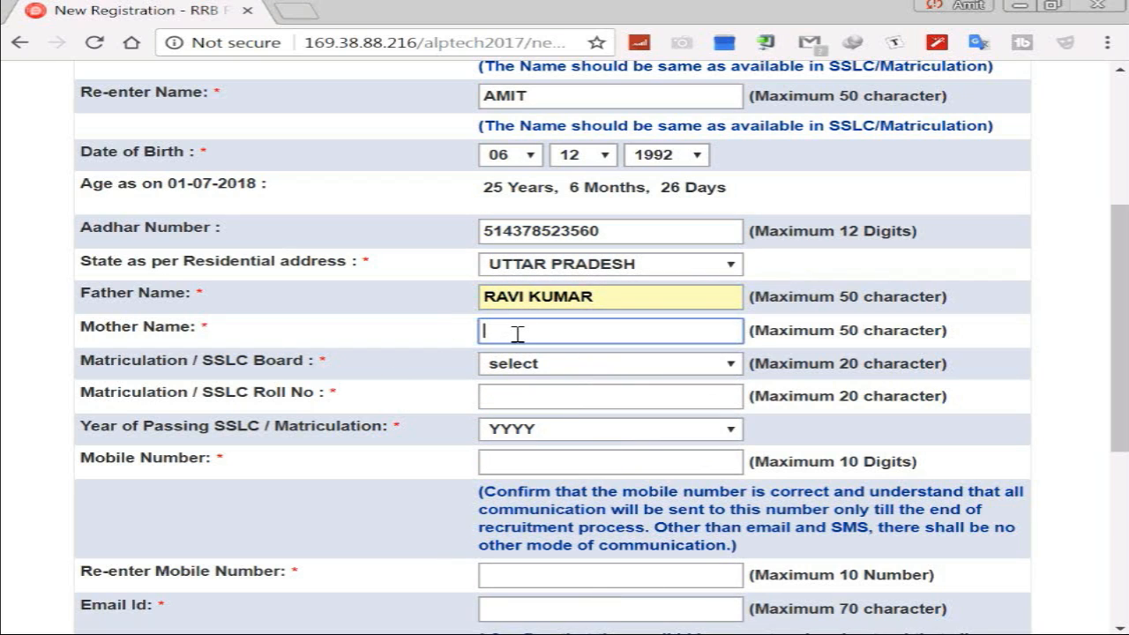
text(RA)
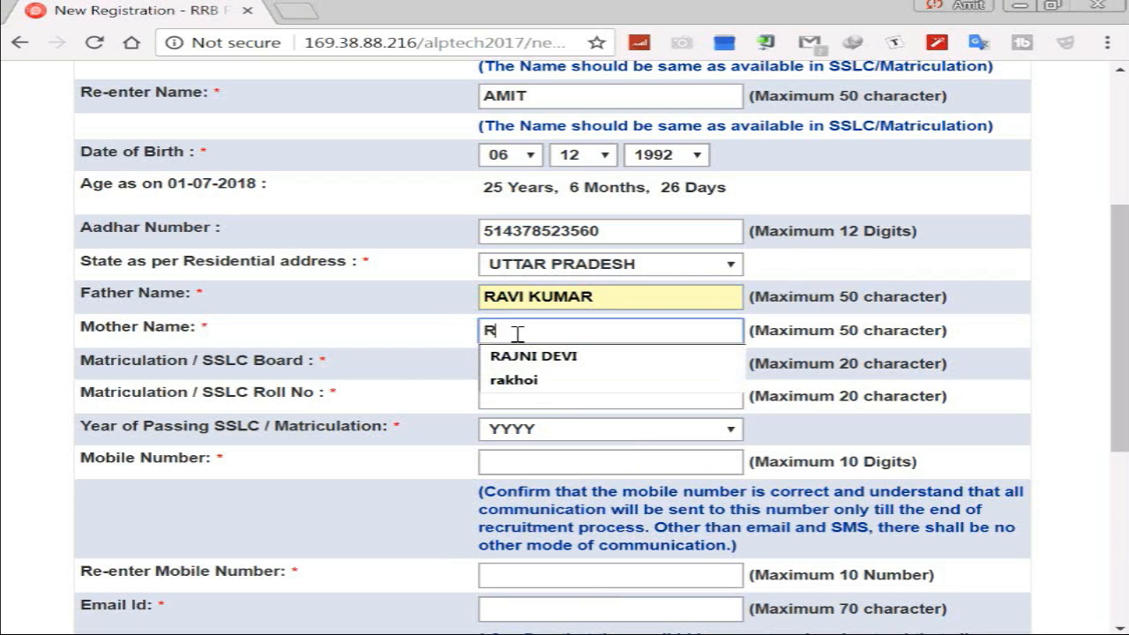
click(554, 357)
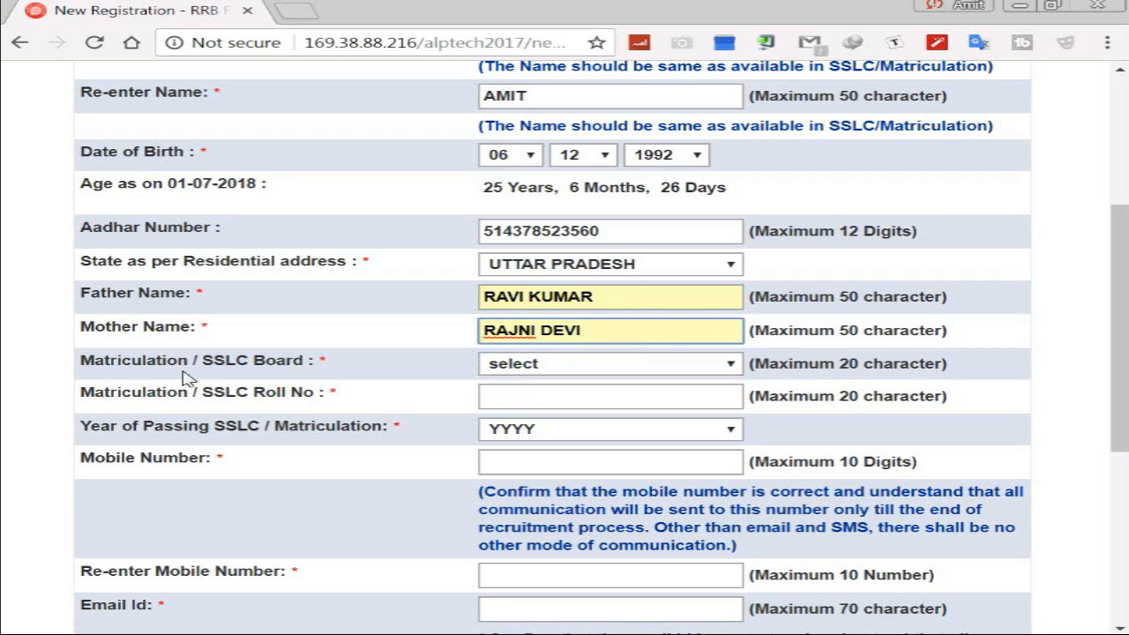
Set the SSLC board to STATE BOARD, enter the roll number, and choose passing year 2007
click(728, 365)
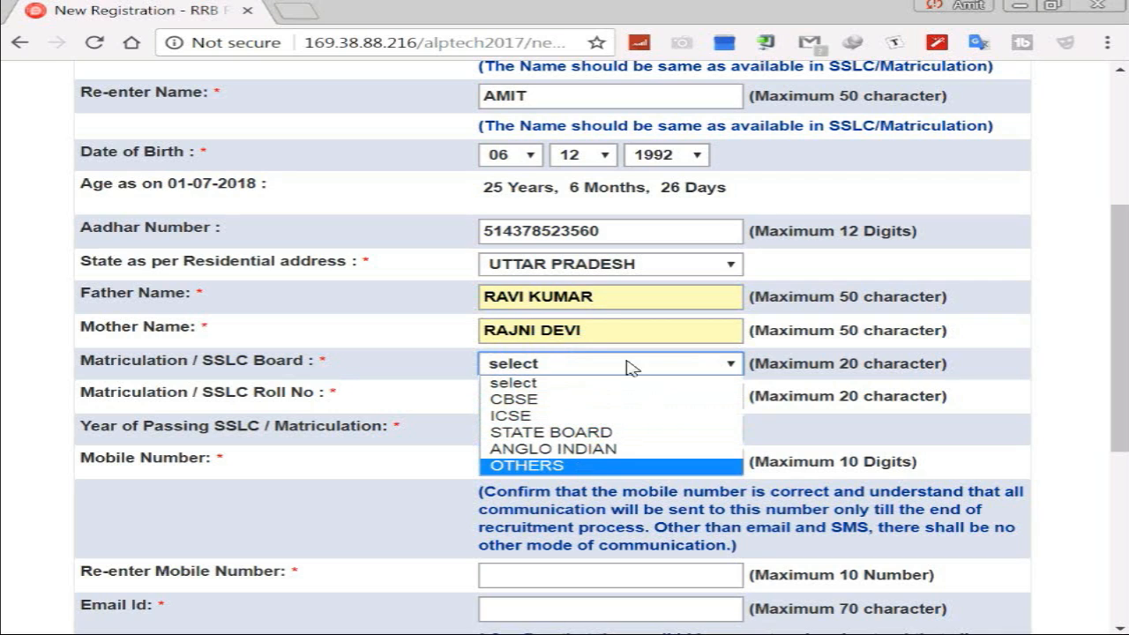
click(593, 435)
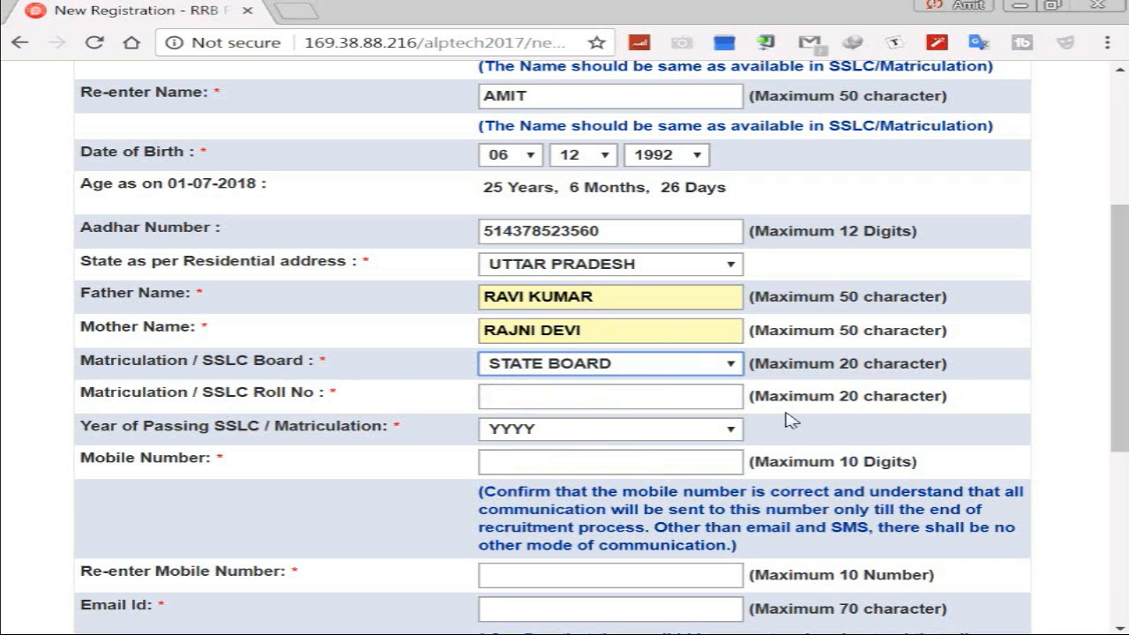
click(584, 399)
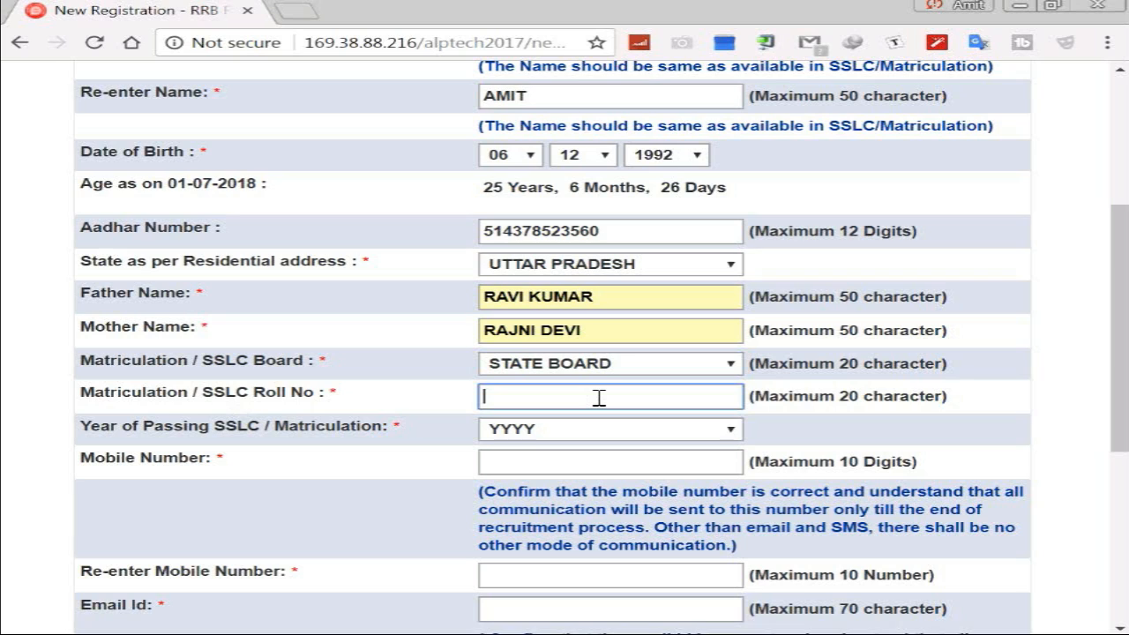
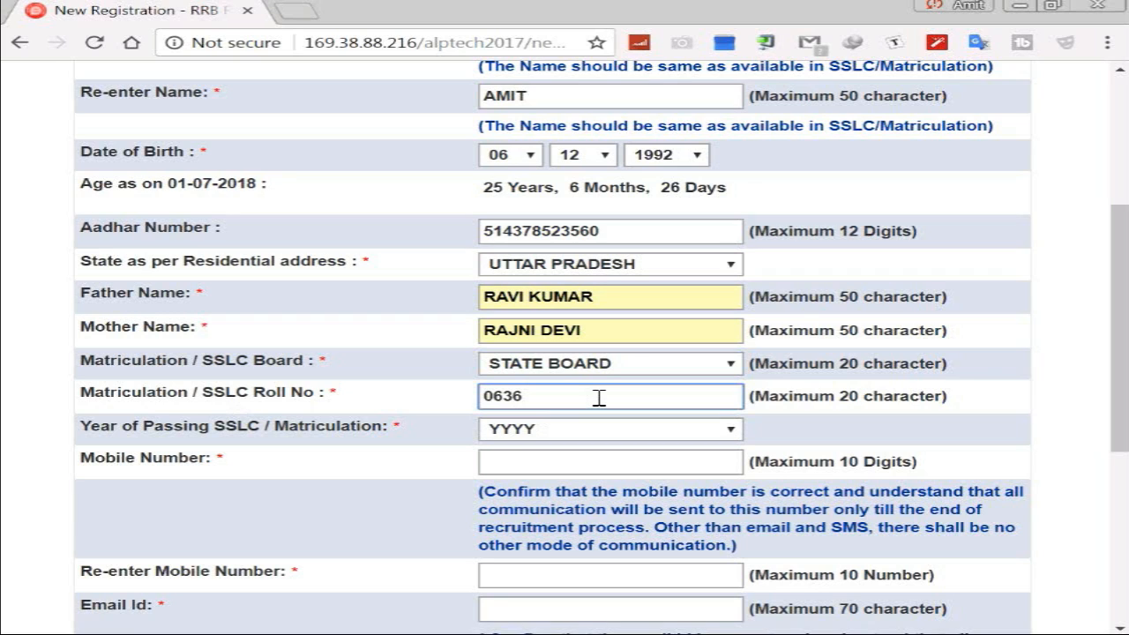
click(697, 432)
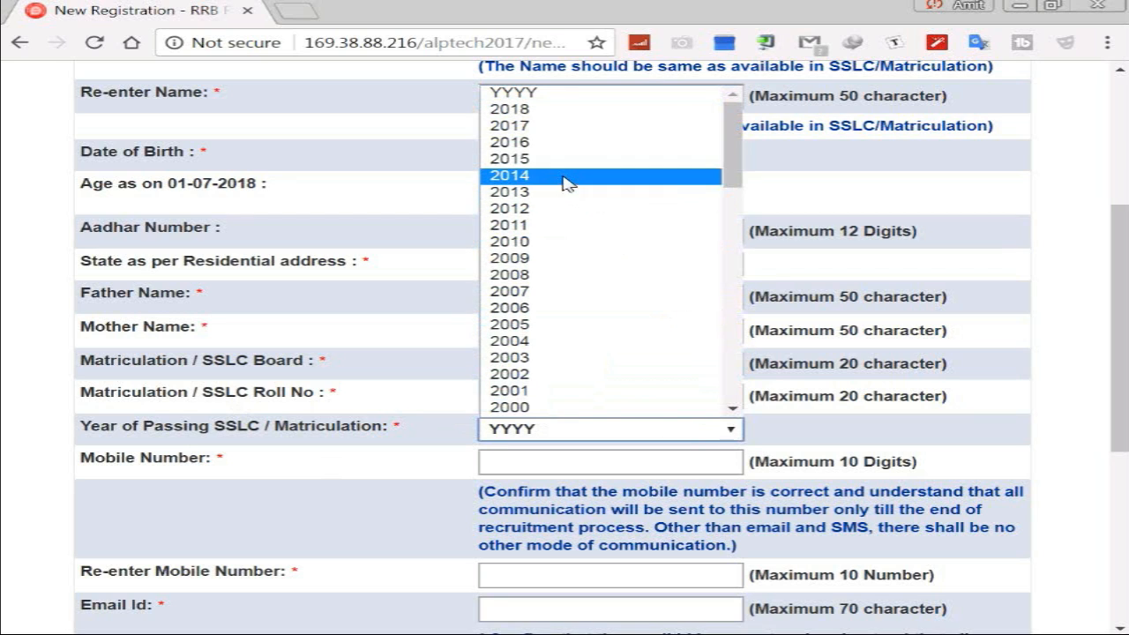
click(558, 292)
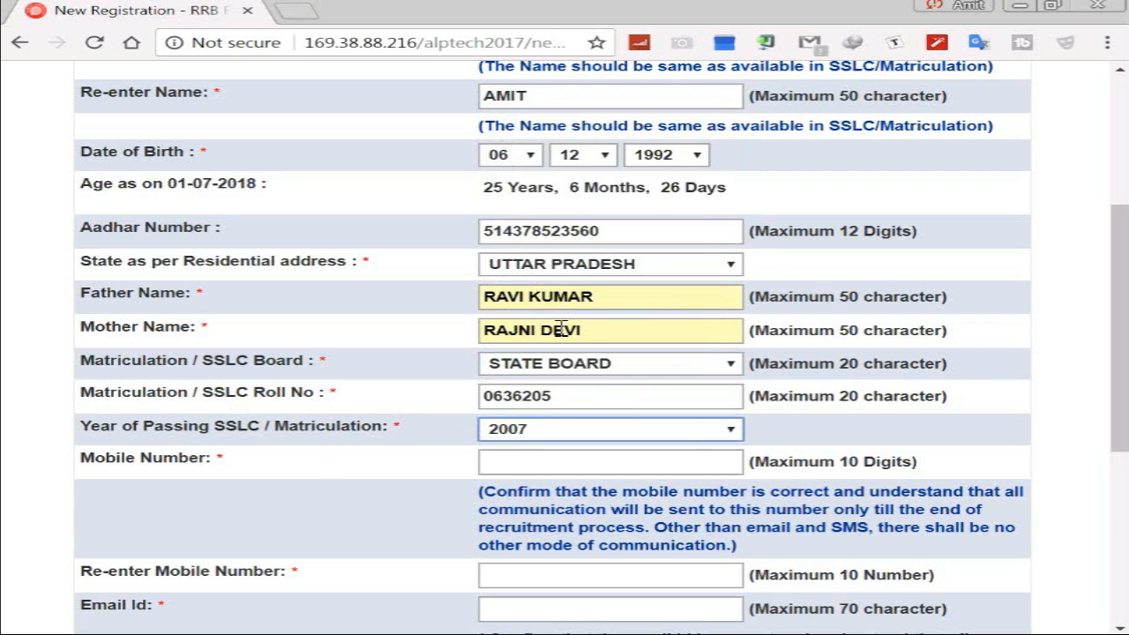
click(521, 462)
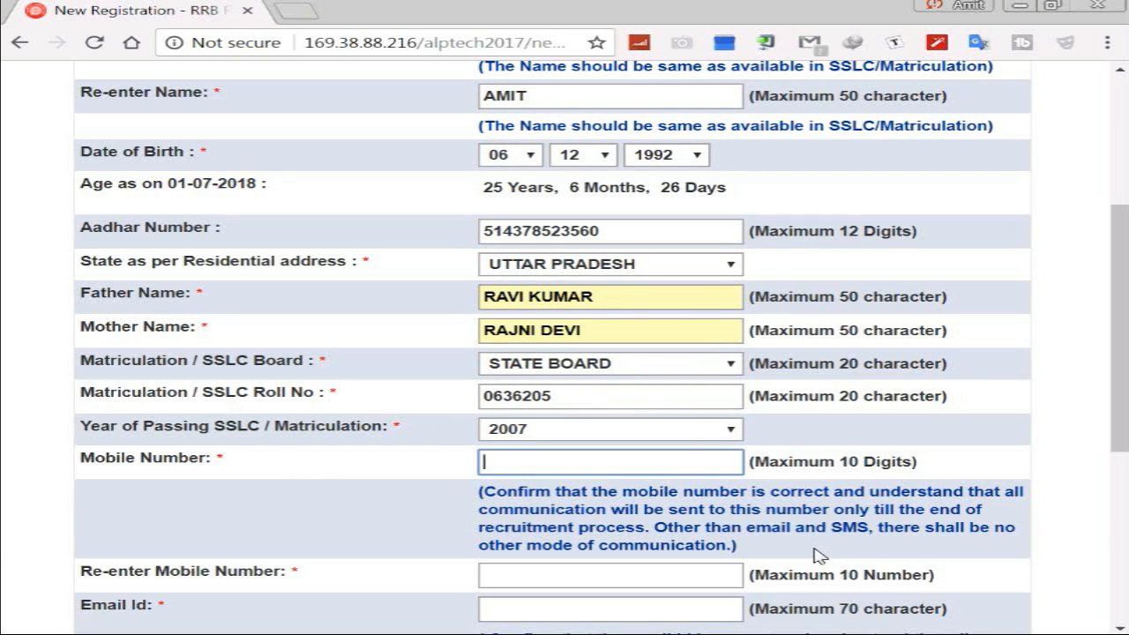
Fill in the mobile number and its confirmation from the saved suggestion
text(8171)
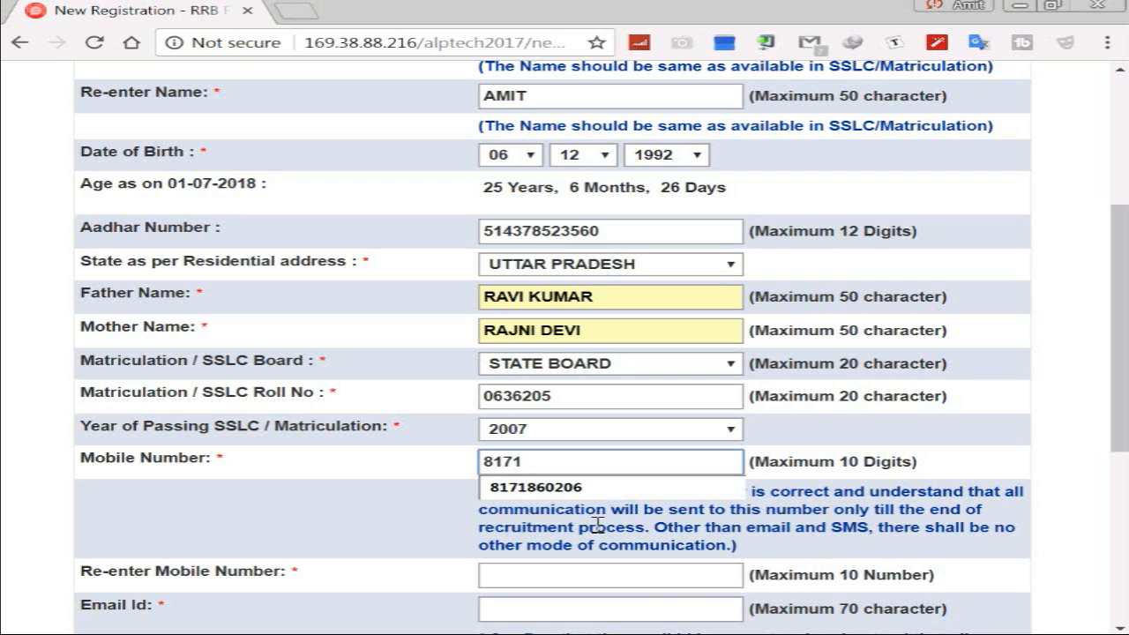
click(589, 491)
scroll(332, 475, down, 2)
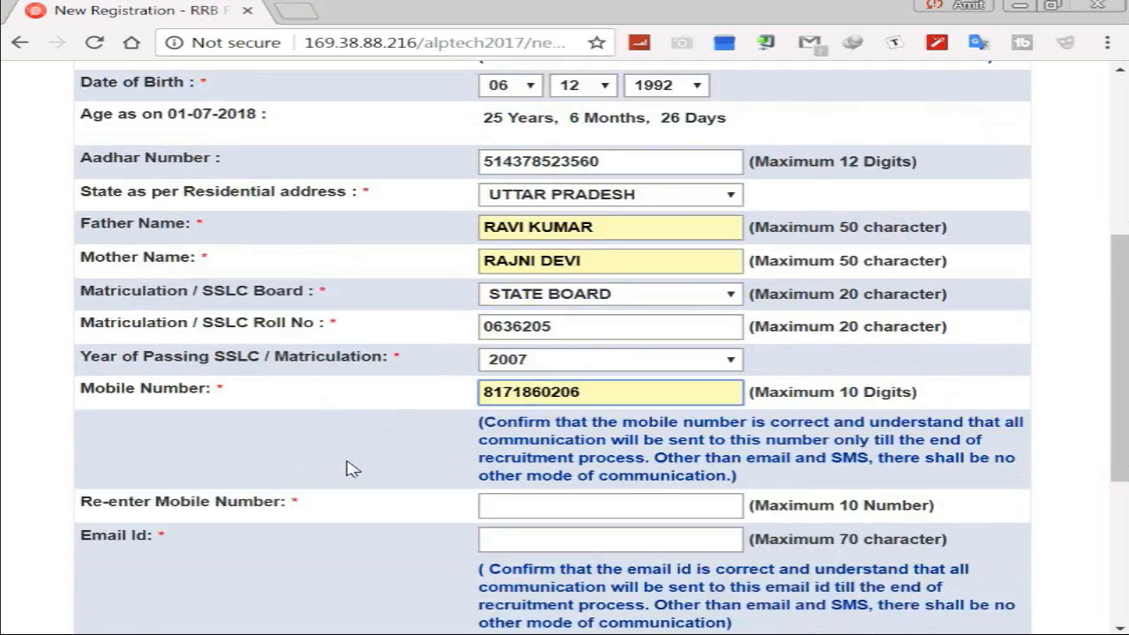
click(614, 377)
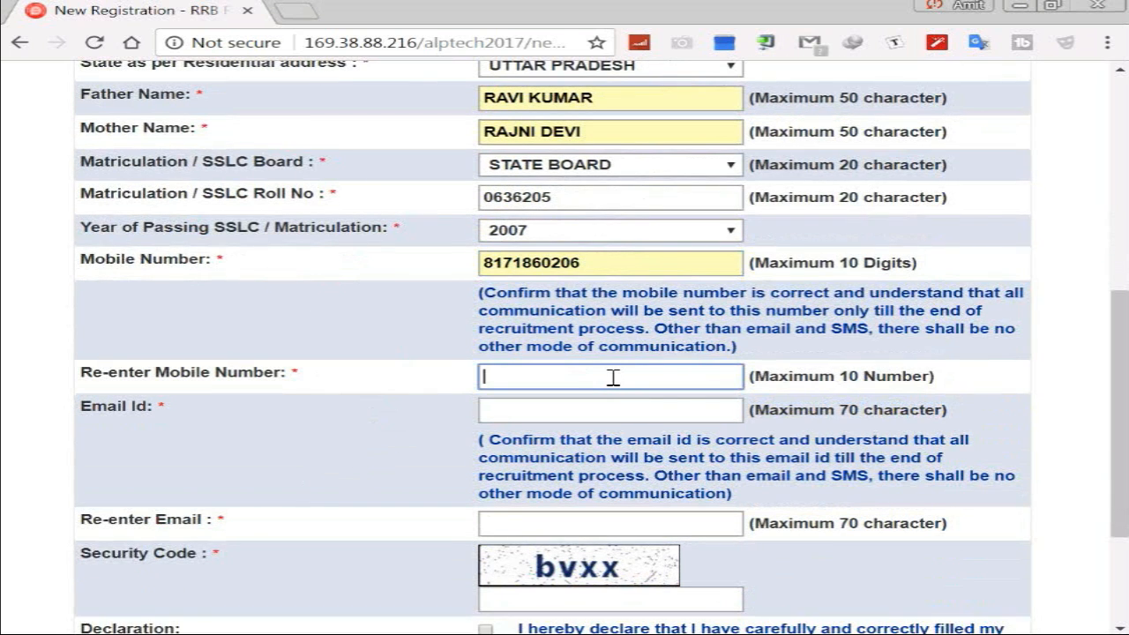
text(81)
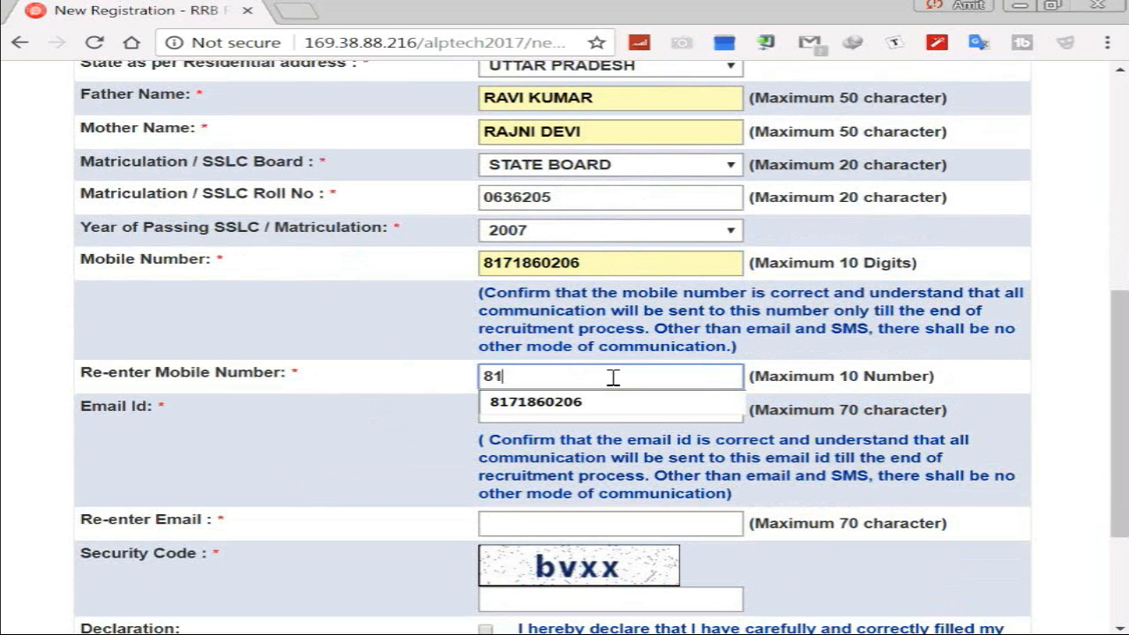
click(624, 408)
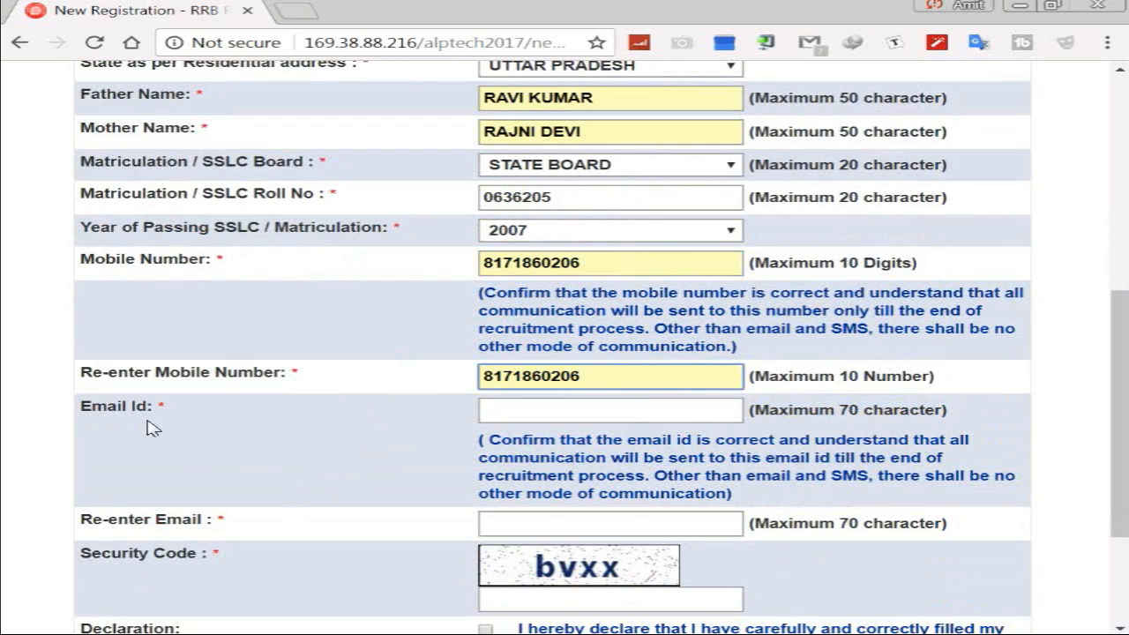
Fill in the email address and its confirmation from the suggested address
click(619, 415)
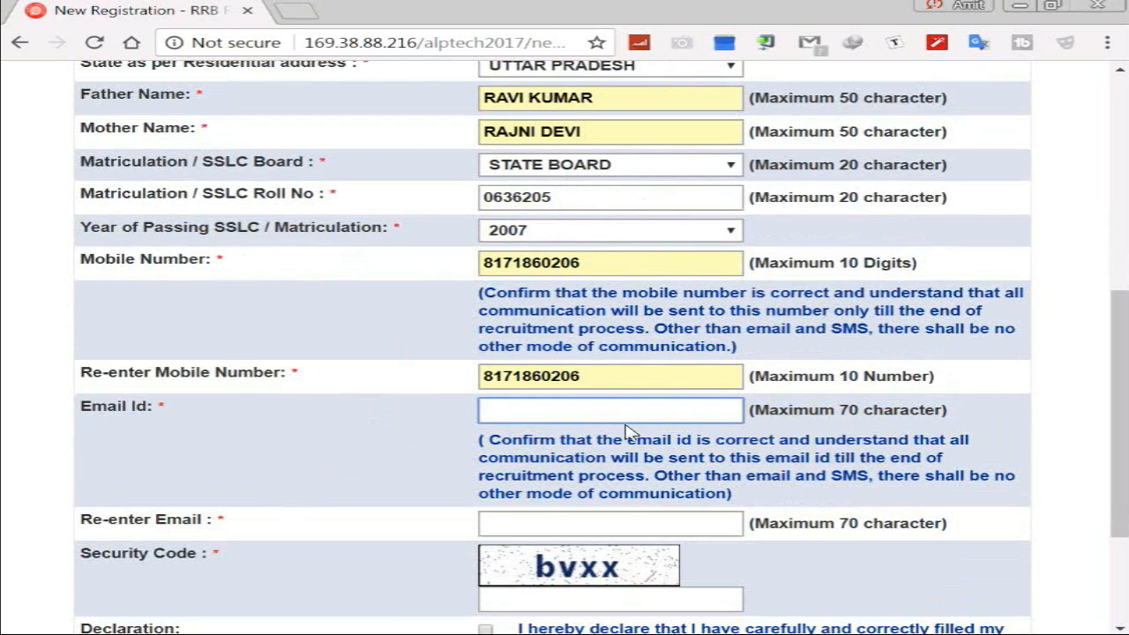
text(A)
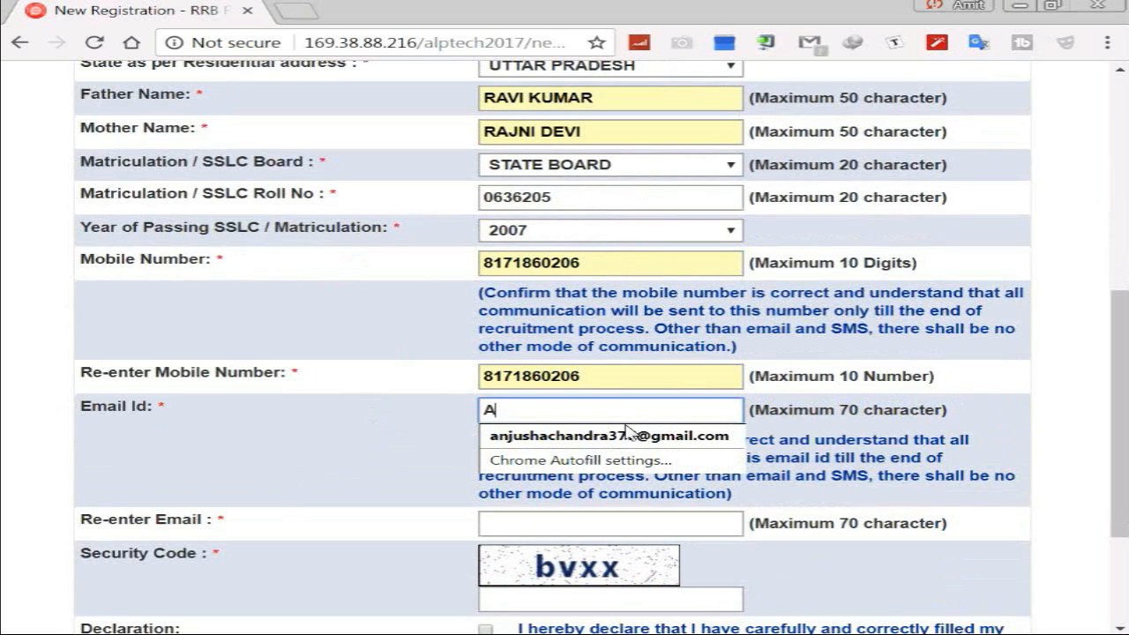
text(MIT)
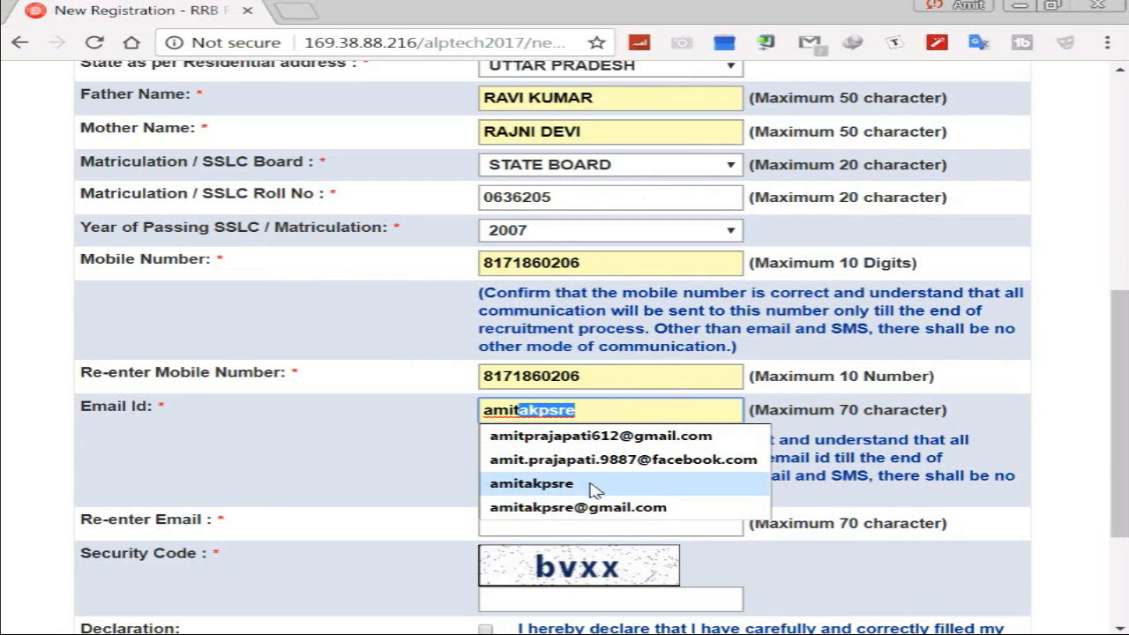
click(611, 519)
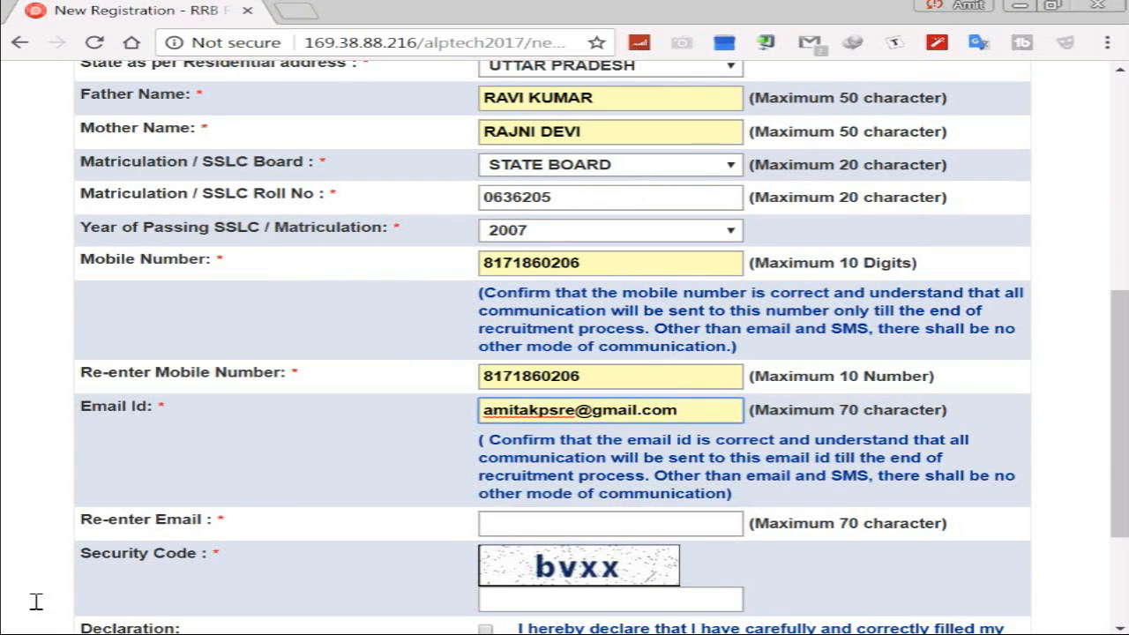
click(542, 523)
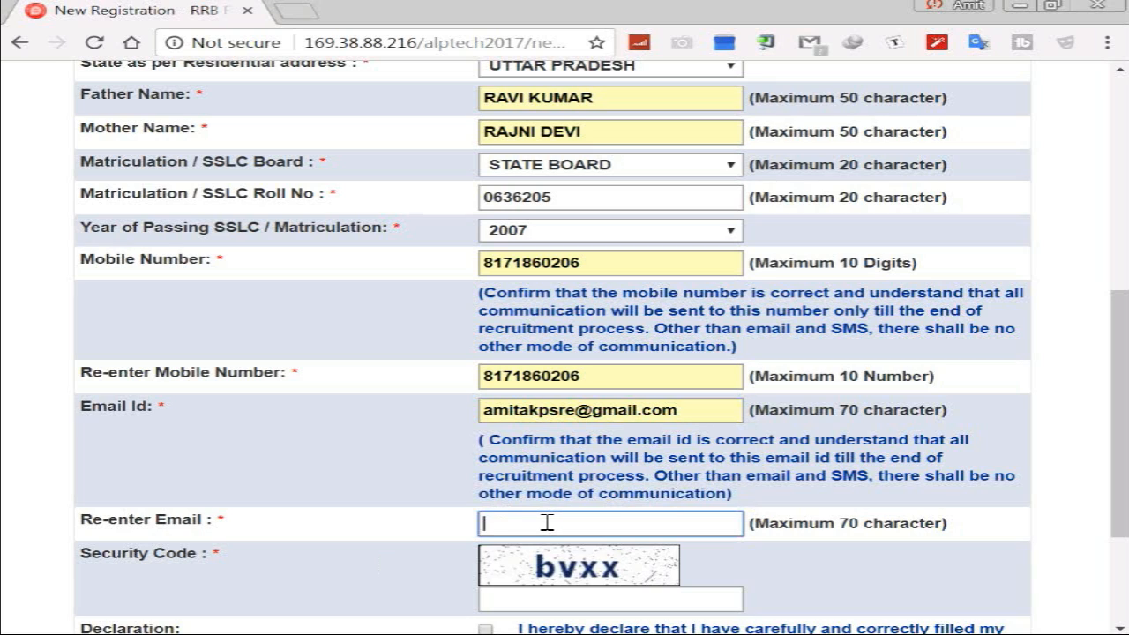
text(AMI)
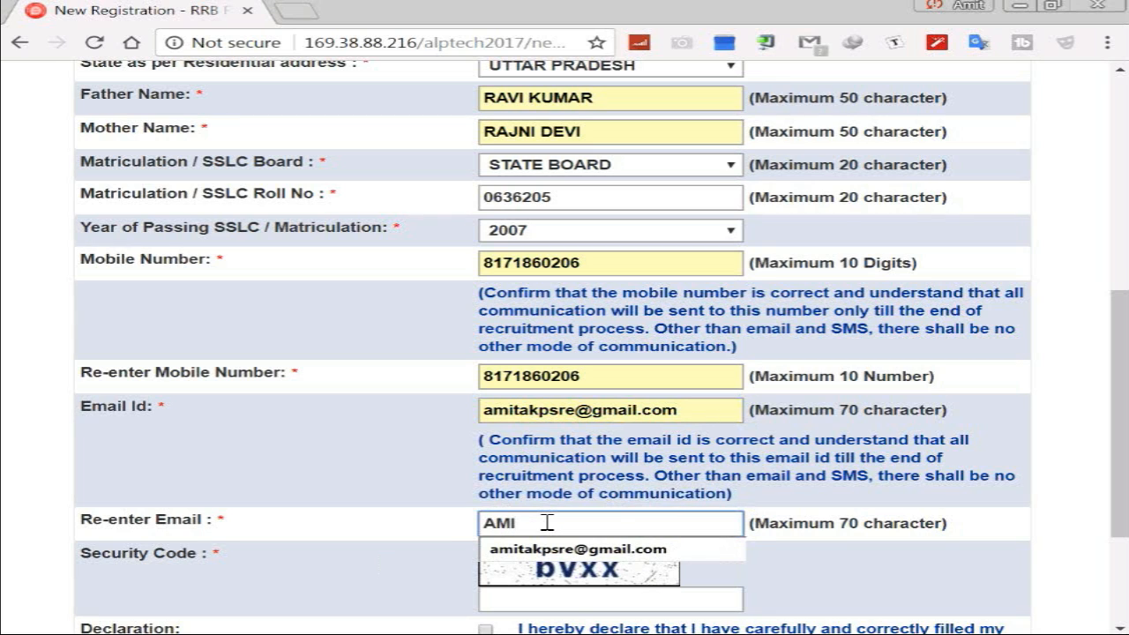
click(569, 550)
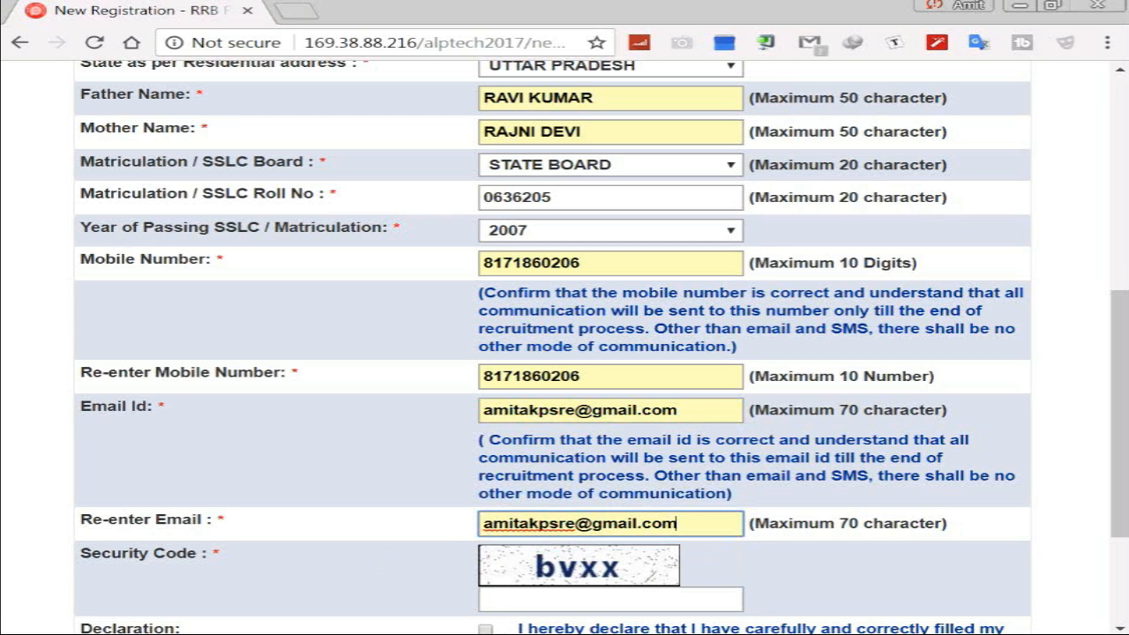
Enter the security code, accept the declaration, and submit the form for review
scroll(452, 562, down, 3)
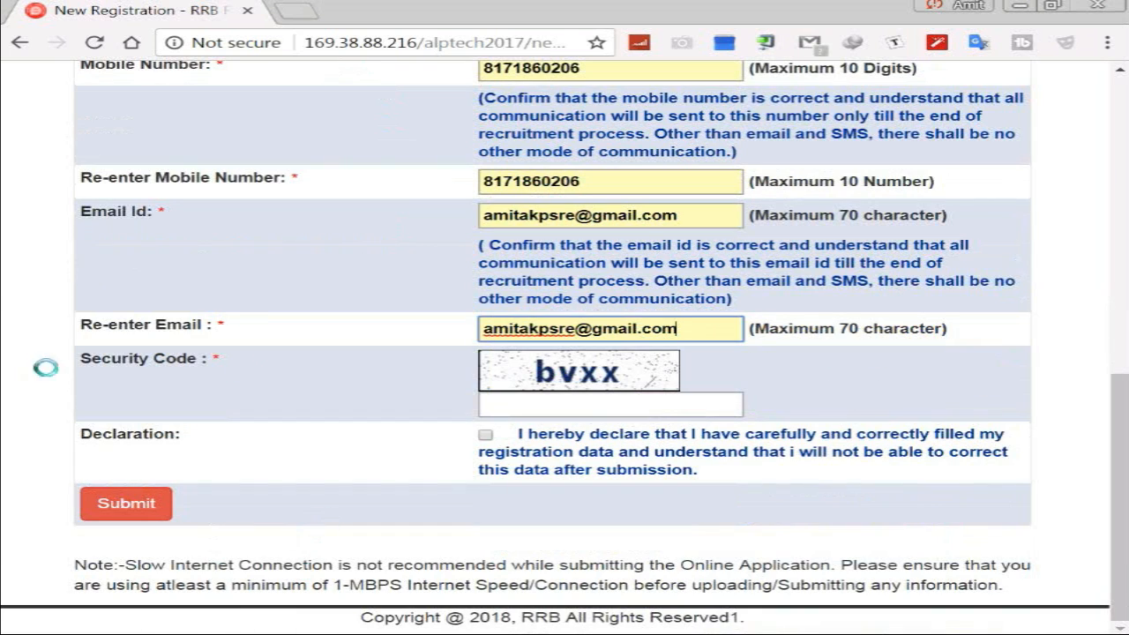
click(559, 406)
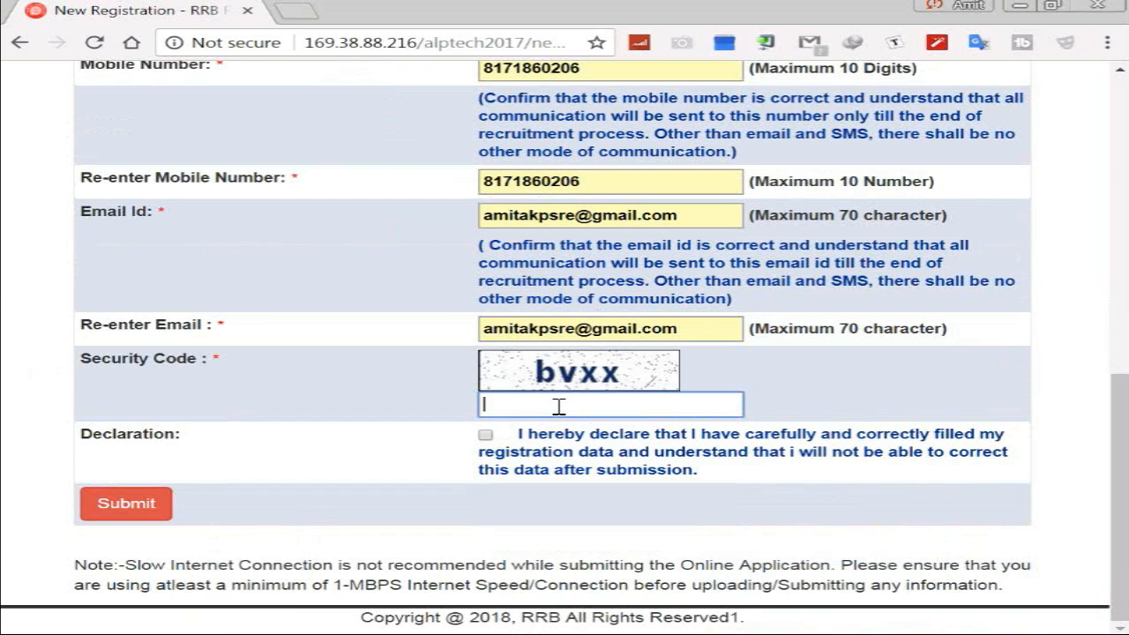
text(BVXX)
click(496, 409)
key(BackSpace)
text(b)
click(486, 436)
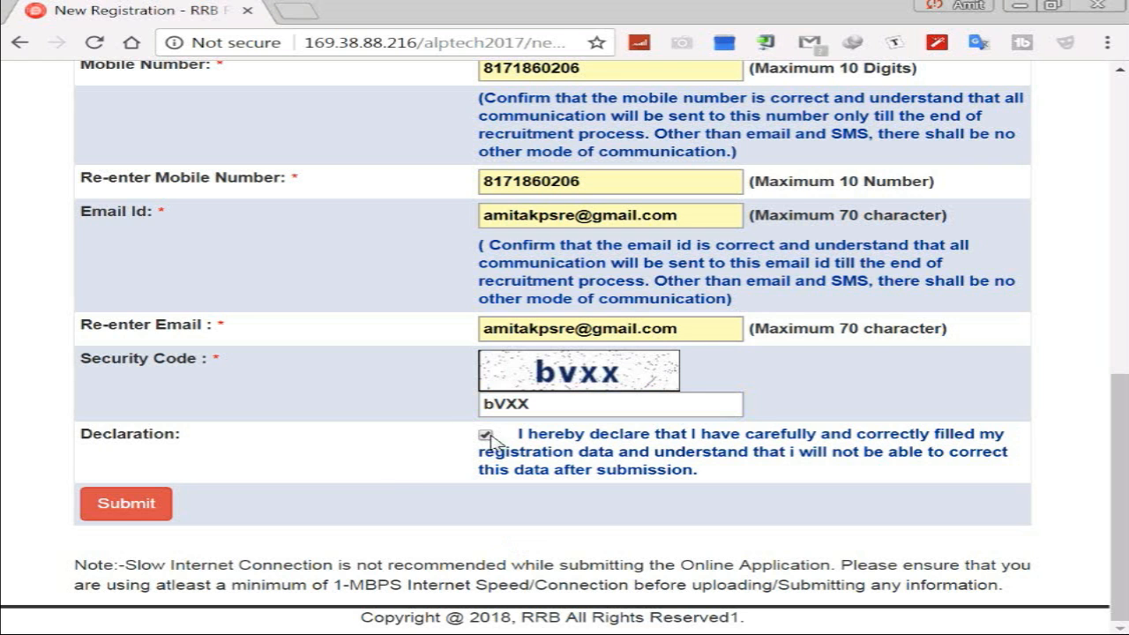
click(126, 507)
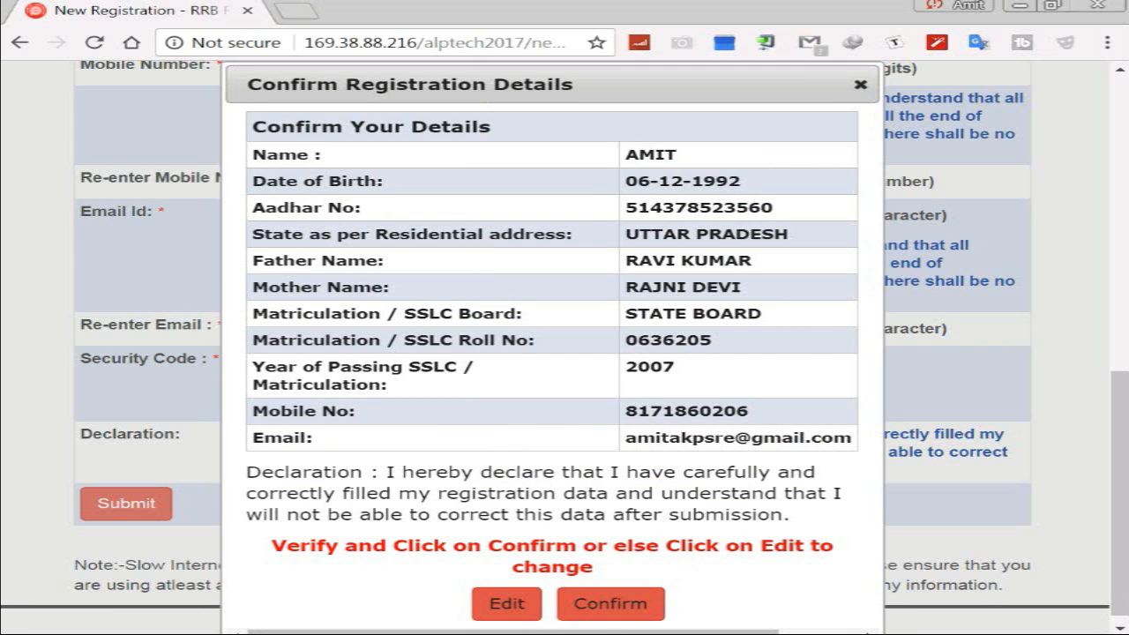
Confirm the reviewed registration details
click(605, 606)
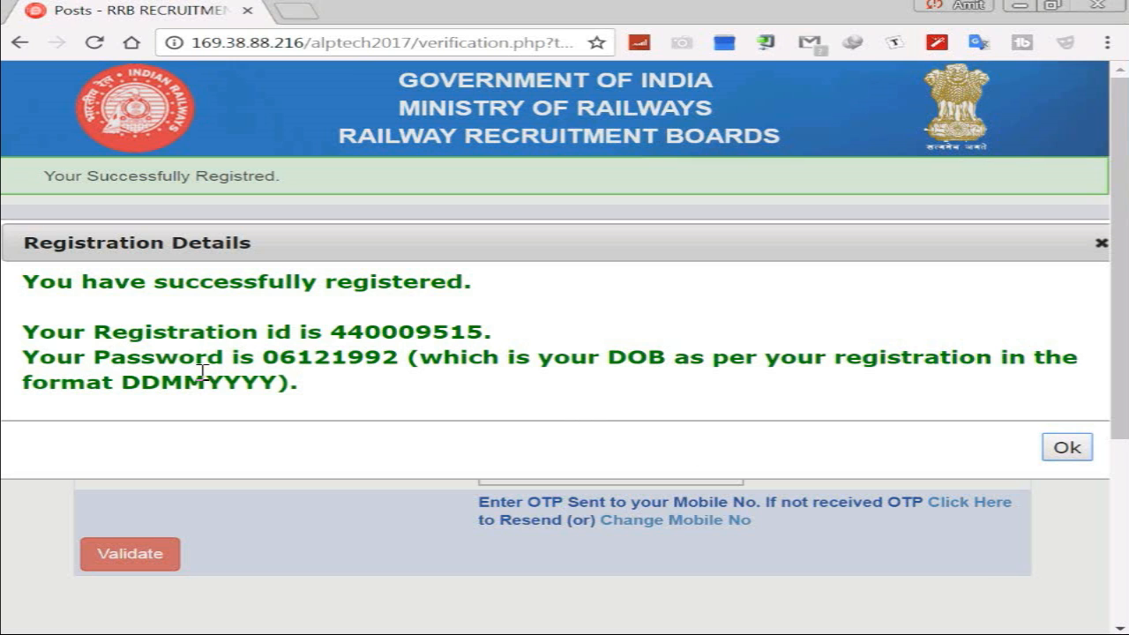
Close the registration success popup and open a new browser tab beside the OTP form
scroll(236, 386, down, 1)
scroll(237, 386, down, 2)
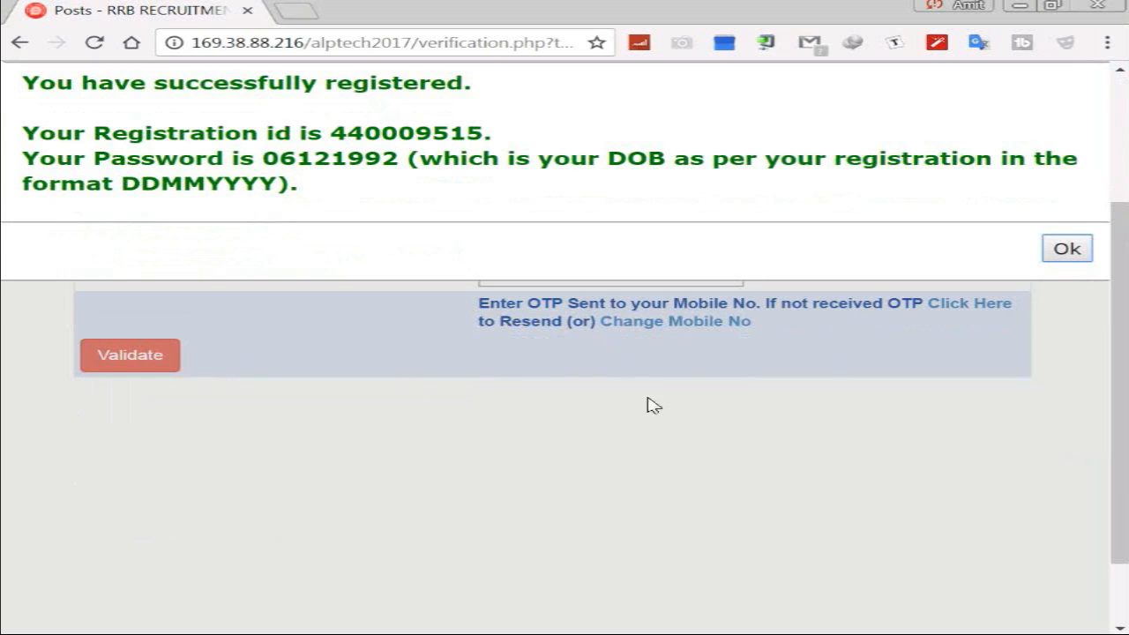
click(1067, 249)
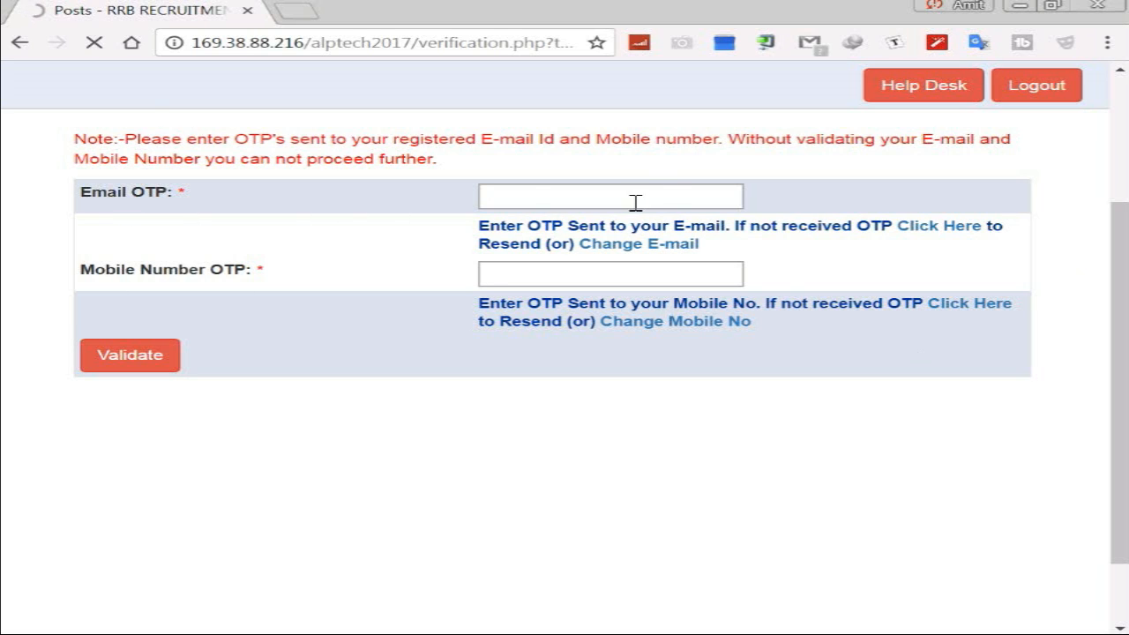
click(518, 199)
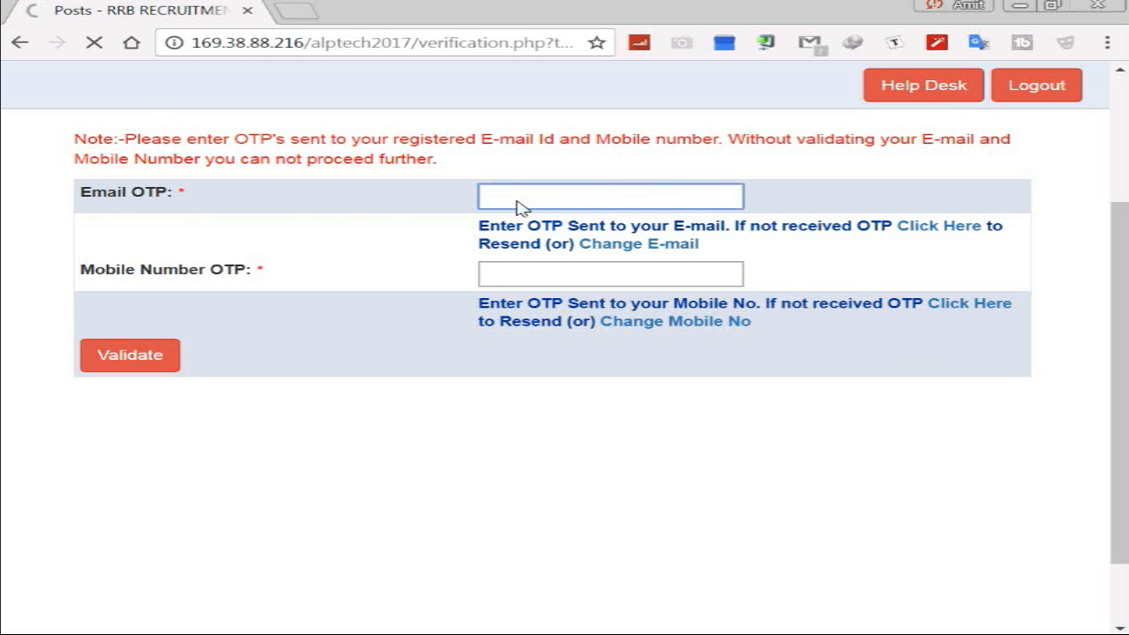
click(525, 278)
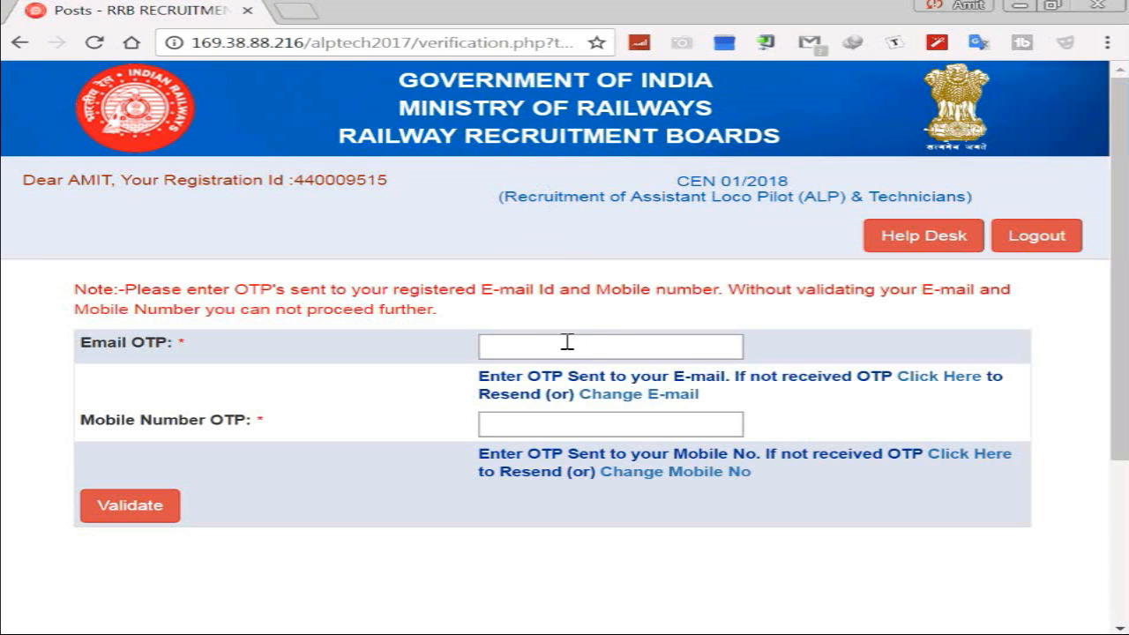
click(567, 344)
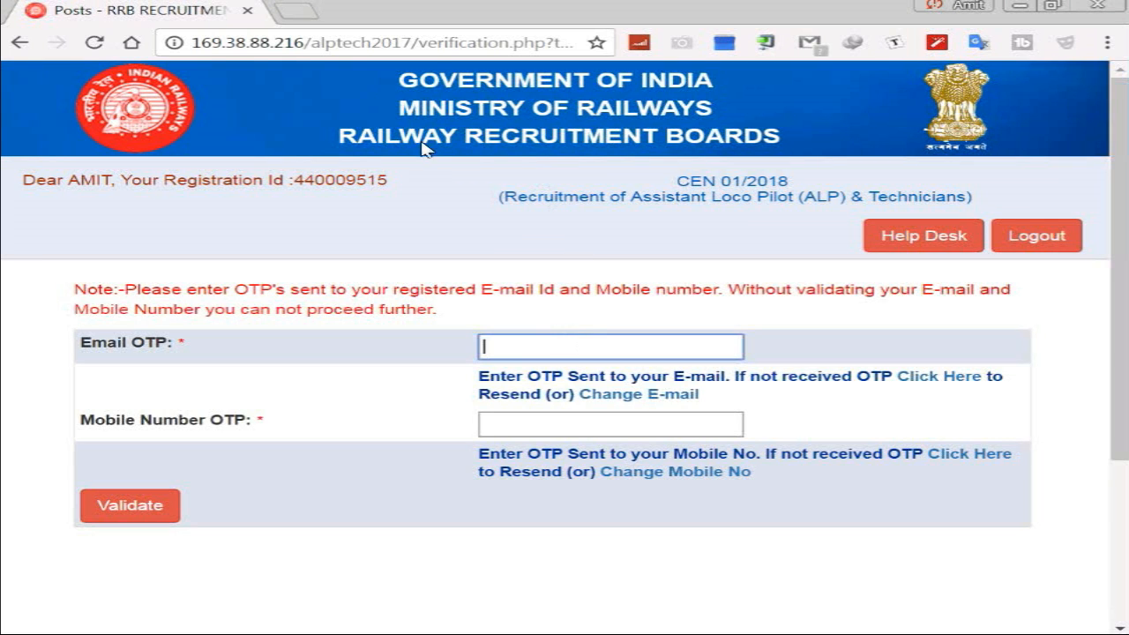
click(298, 14)
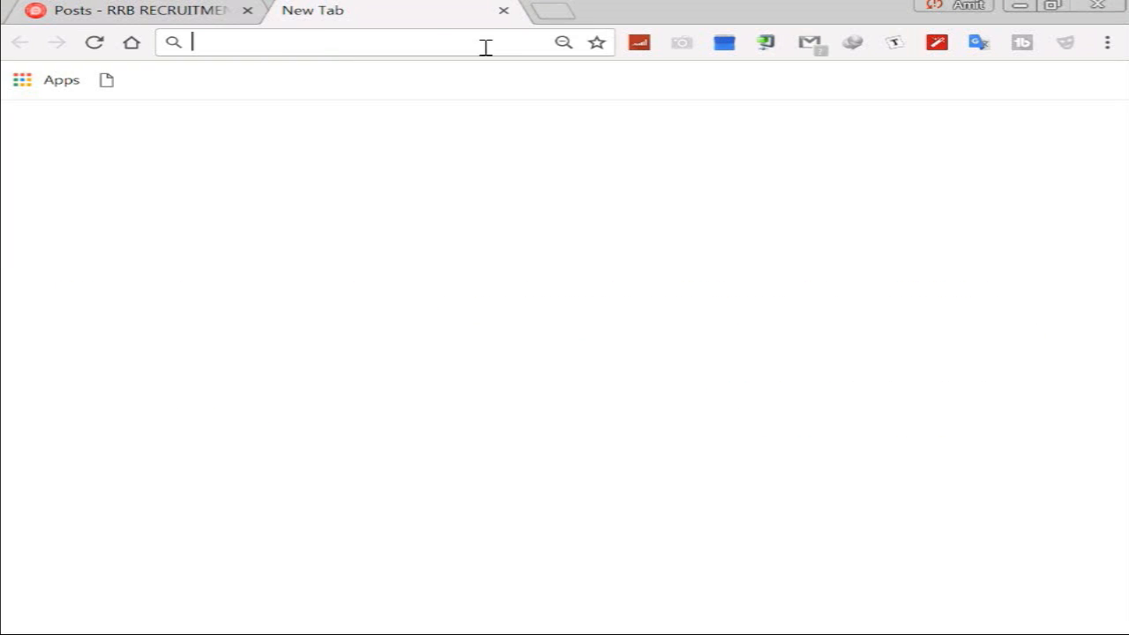
Open Gmail's RRB RECRUITMENT email to read the login details and OTP, then return to RRB
text(gma)
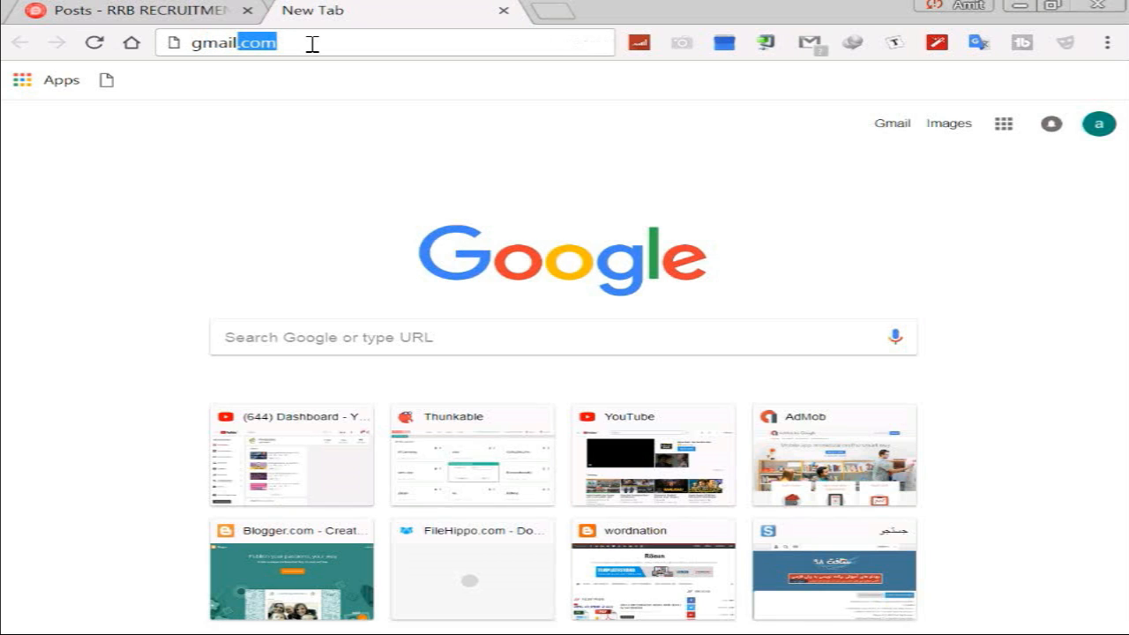
text(il)
key(Return)
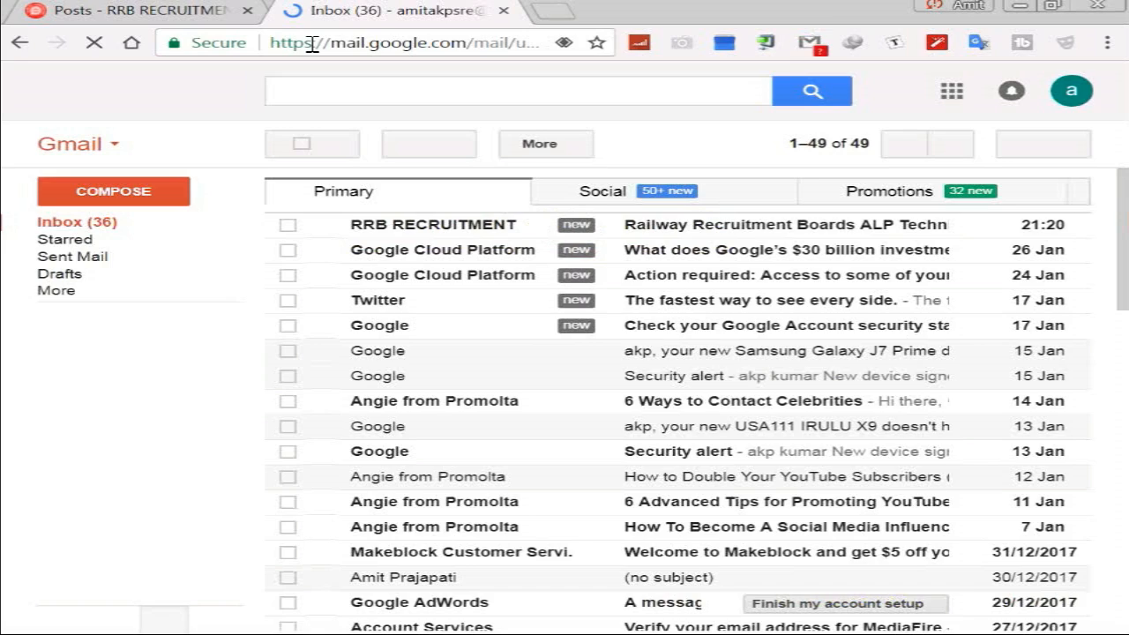
click(432, 228)
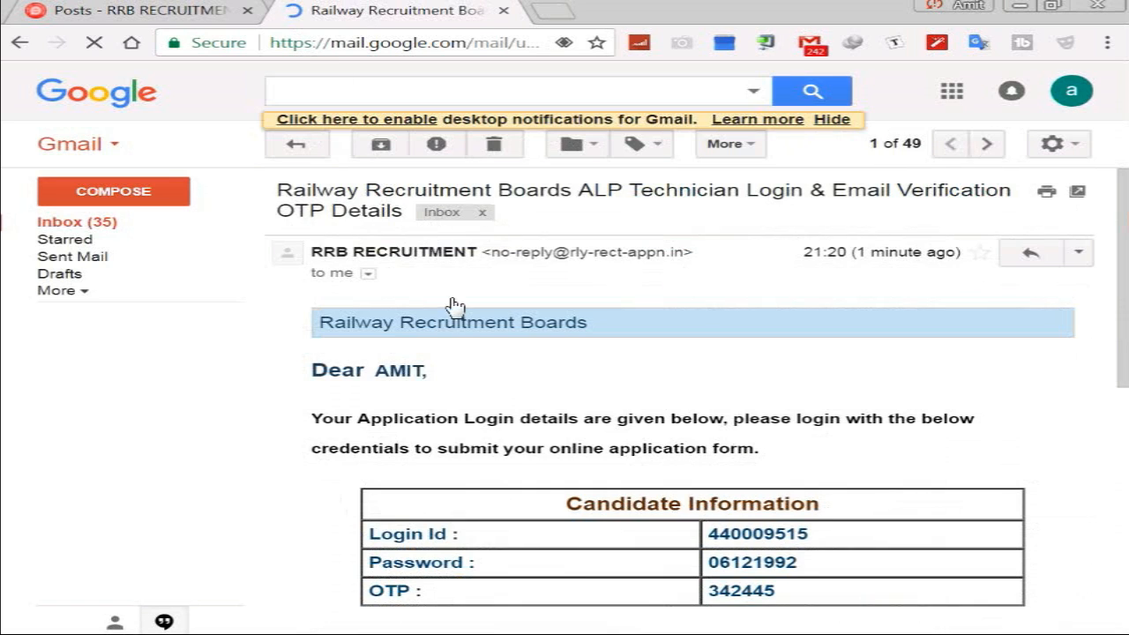
scroll(663, 361, down, 3)
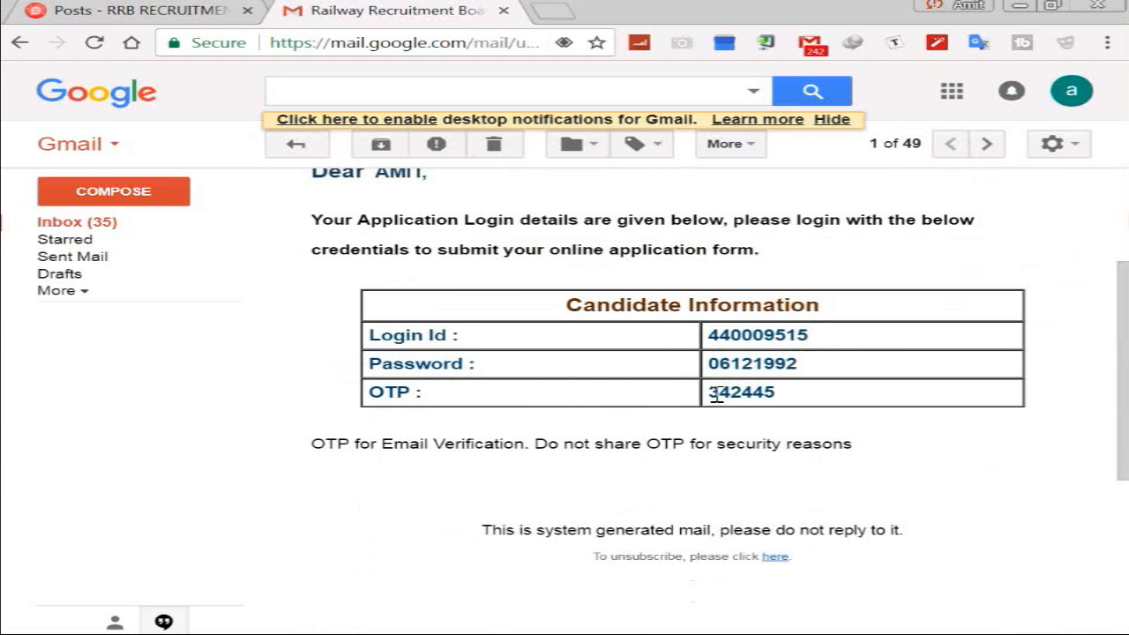
double_click(820, 392)
click(788, 466)
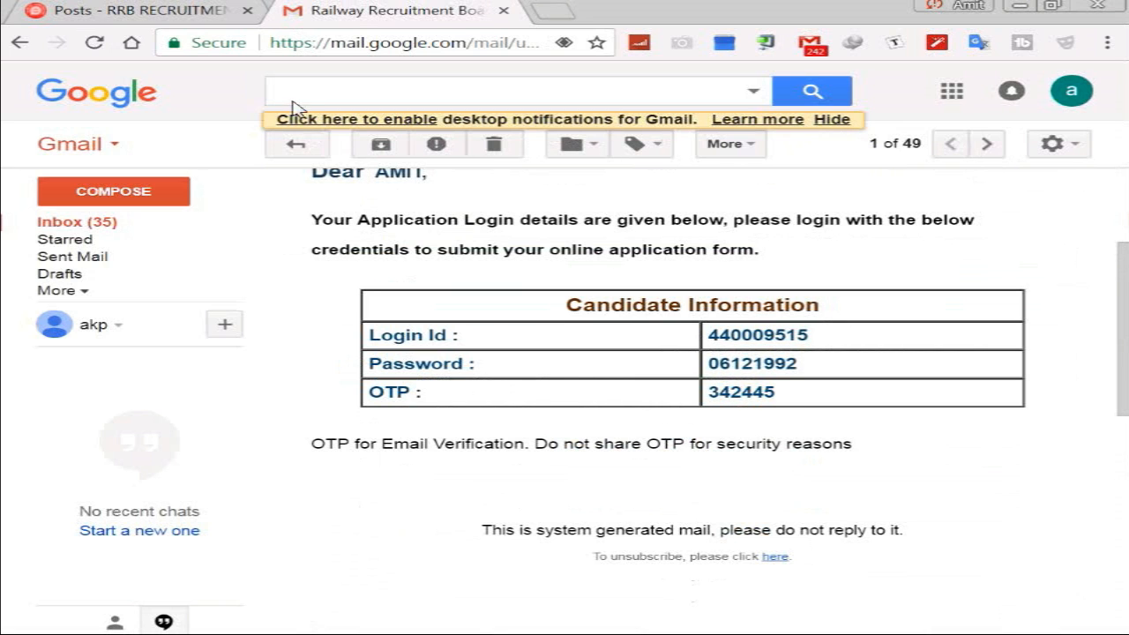
click(150, 12)
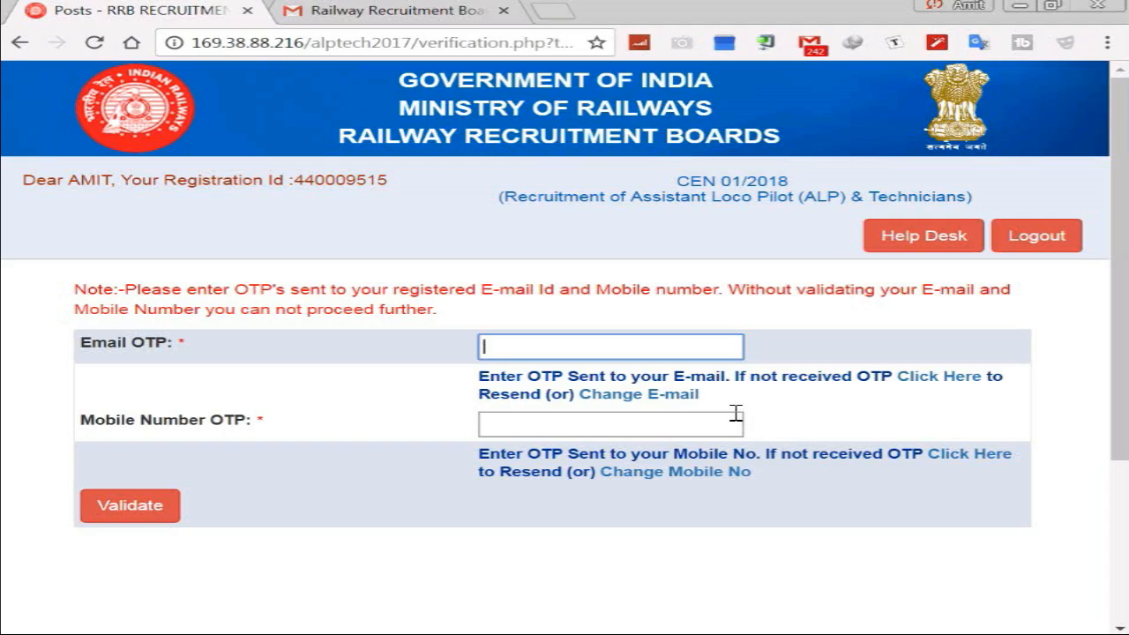
Enter the Email OTP and Mobile Number OTP and send them for validation
click(599, 345)
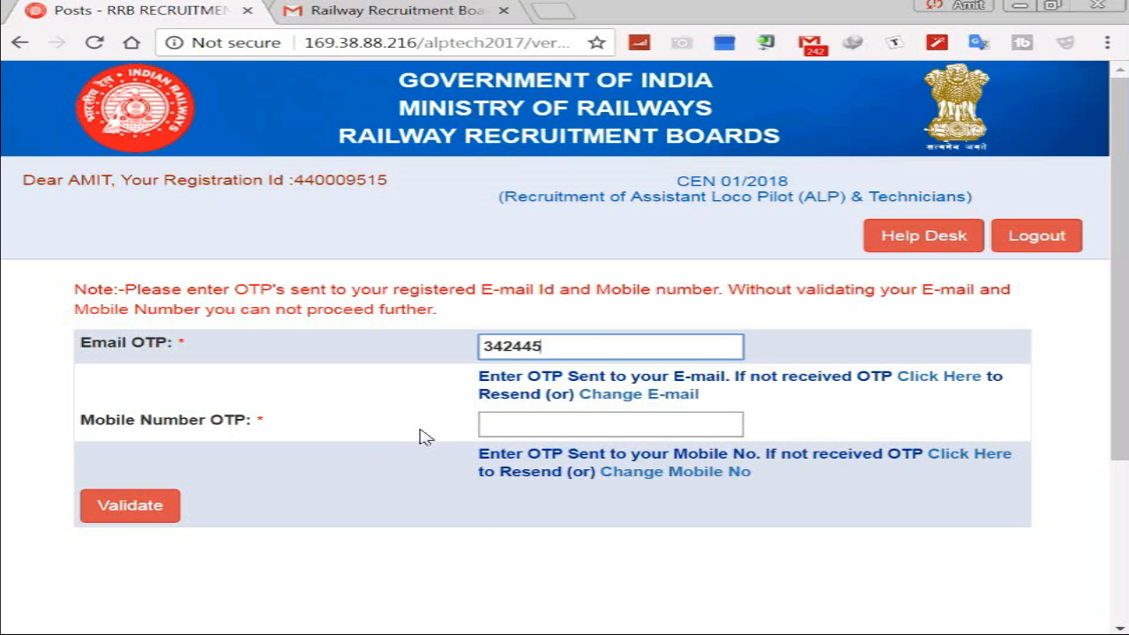
click(521, 424)
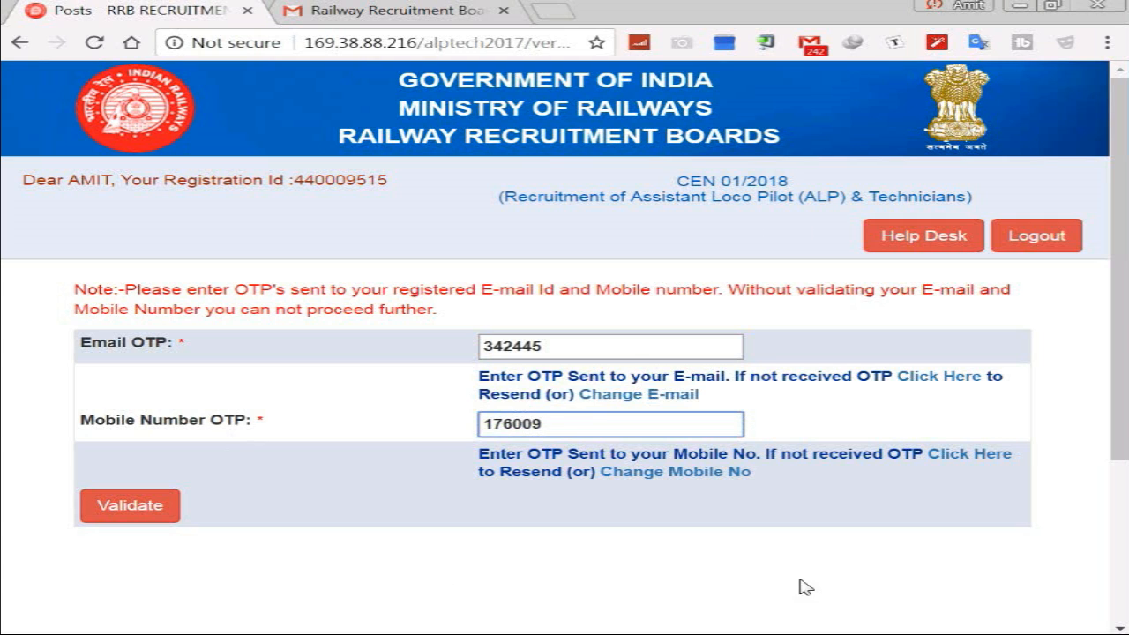
scroll(530, 423, down, 3)
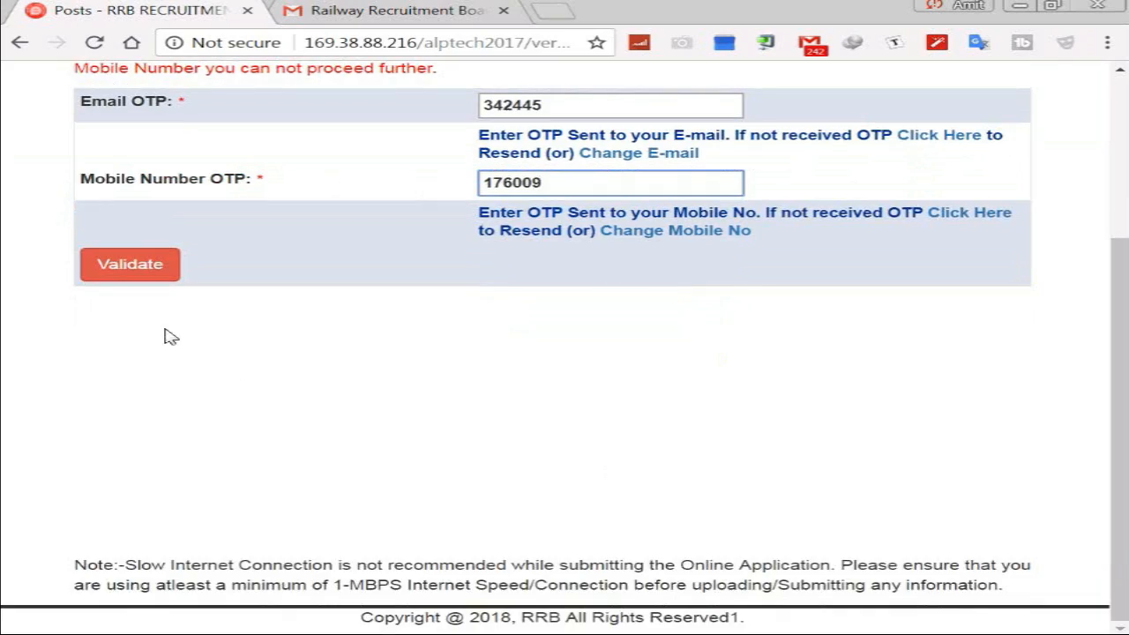
click(119, 275)
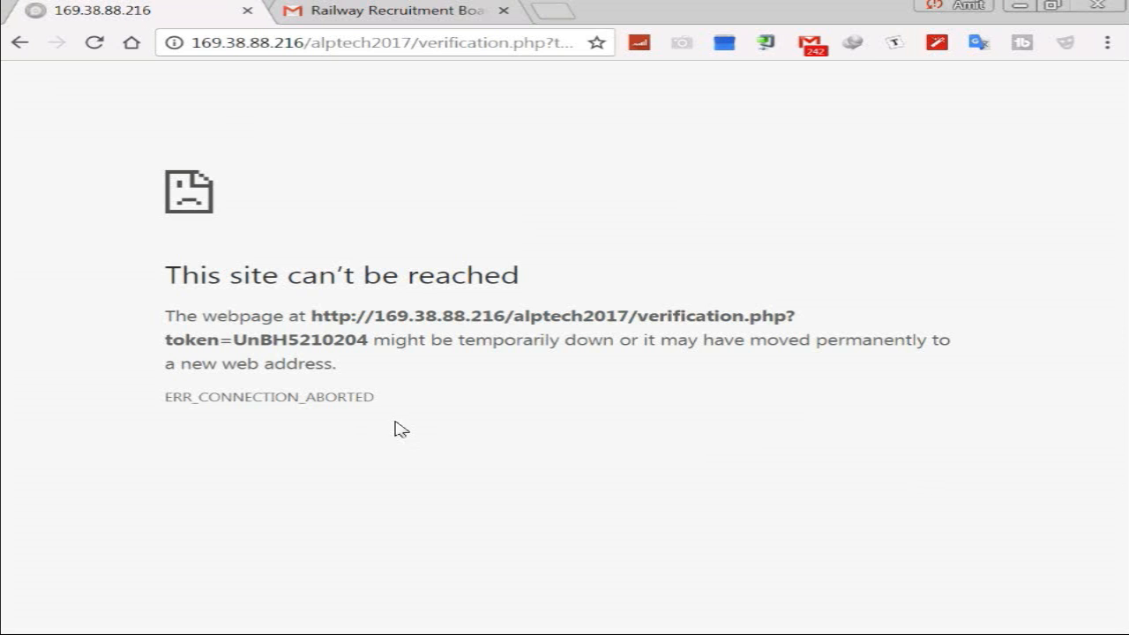
Reload and resubmit the verification page, then open the application form via Apply/Edit
click(91, 46)
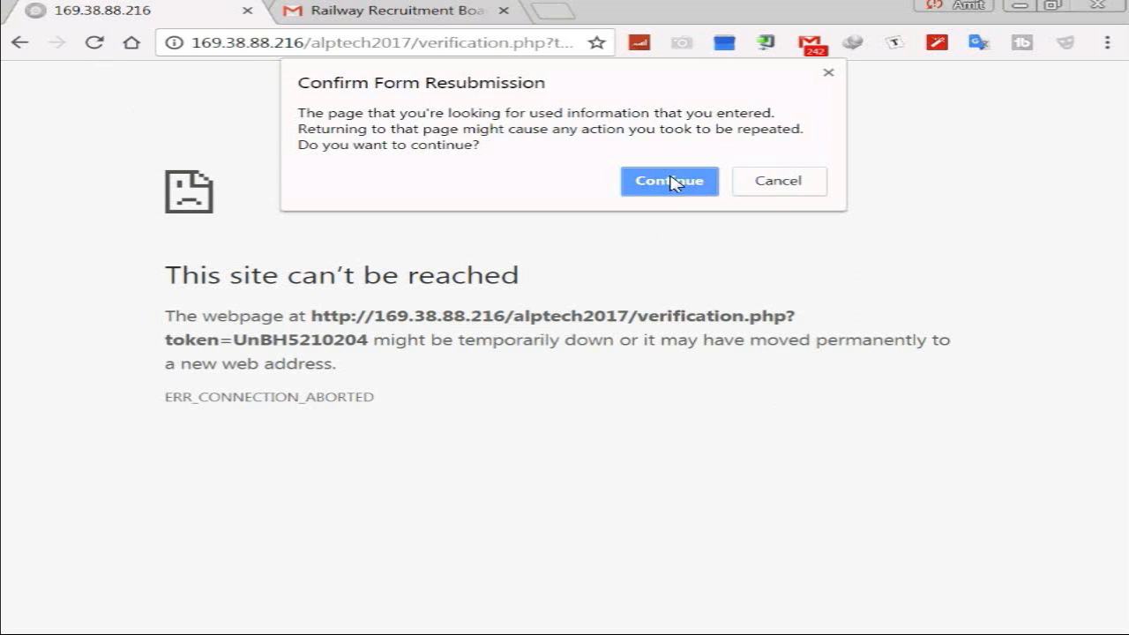
click(671, 182)
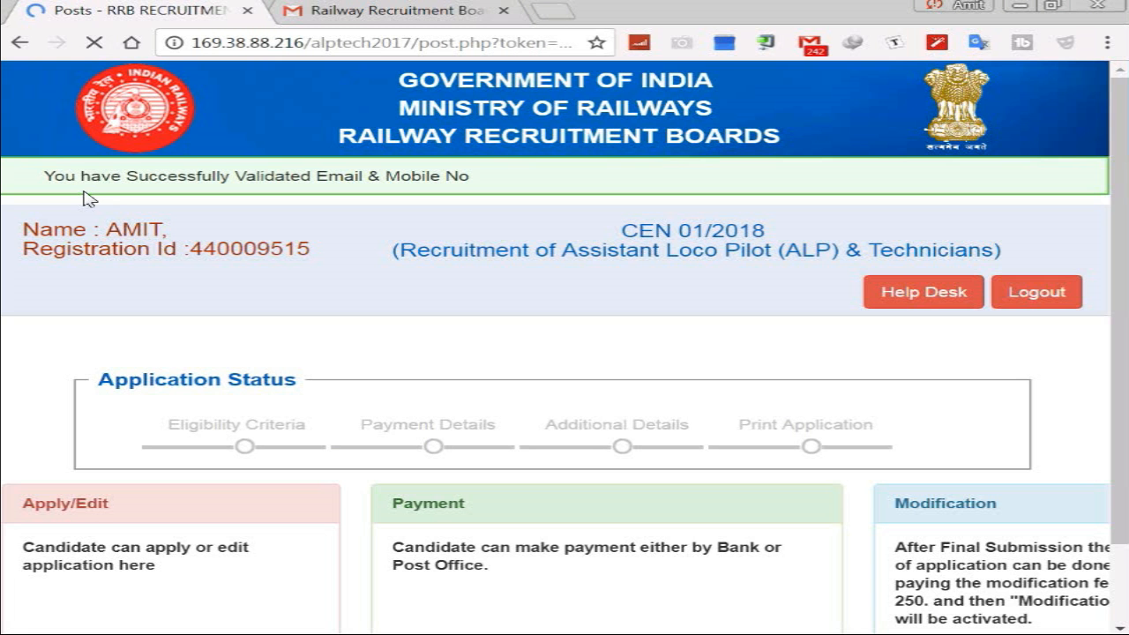
scroll(644, 307, down, 1)
scroll(644, 307, down, 2)
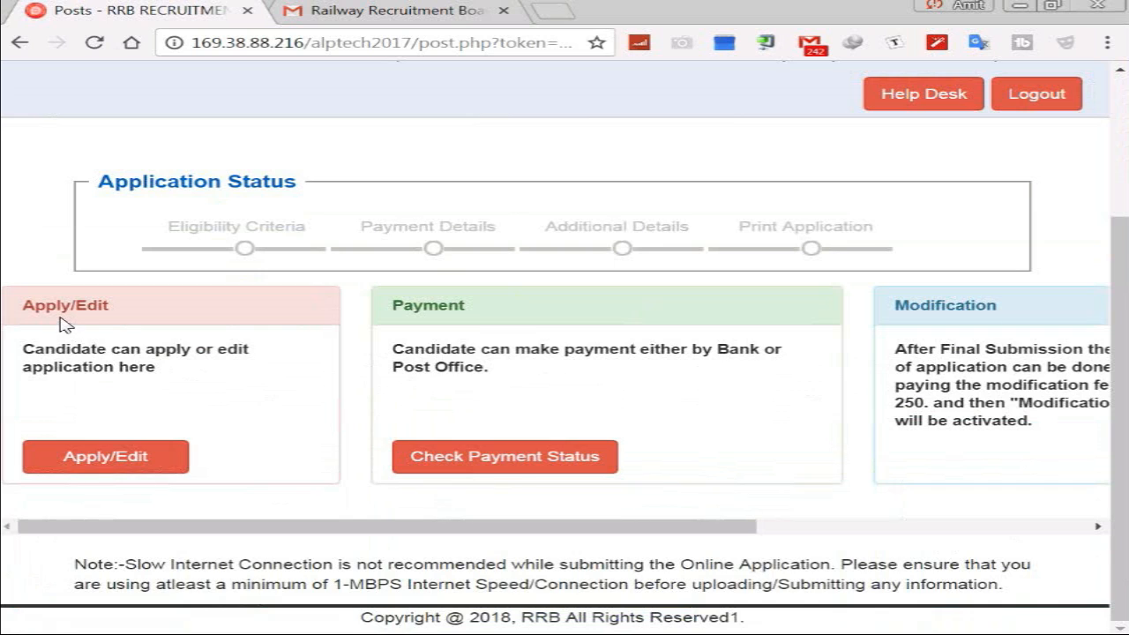
click(104, 459)
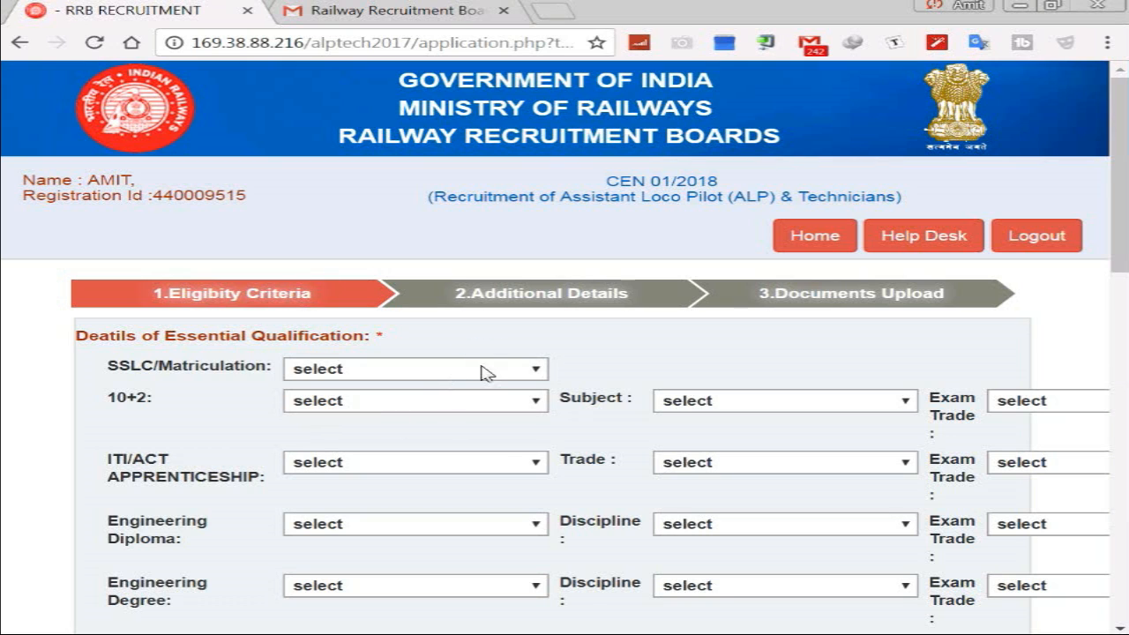
Choose Matriculation, 10+2 and subject Physics and Maths in the qualification dropdowns
key(ctrl)
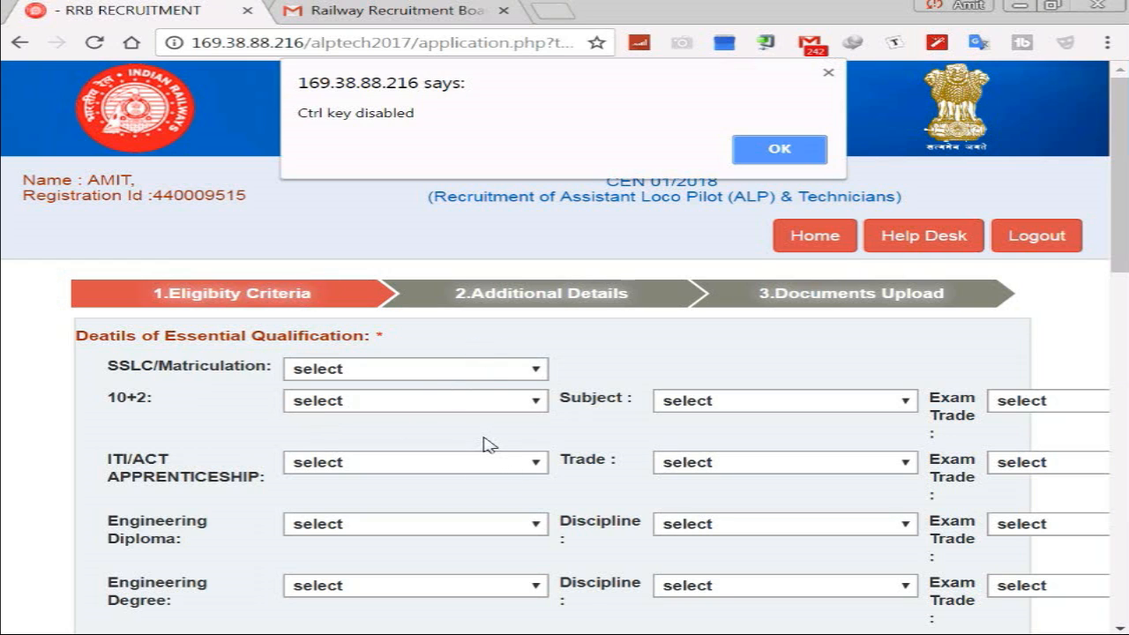
click(752, 150)
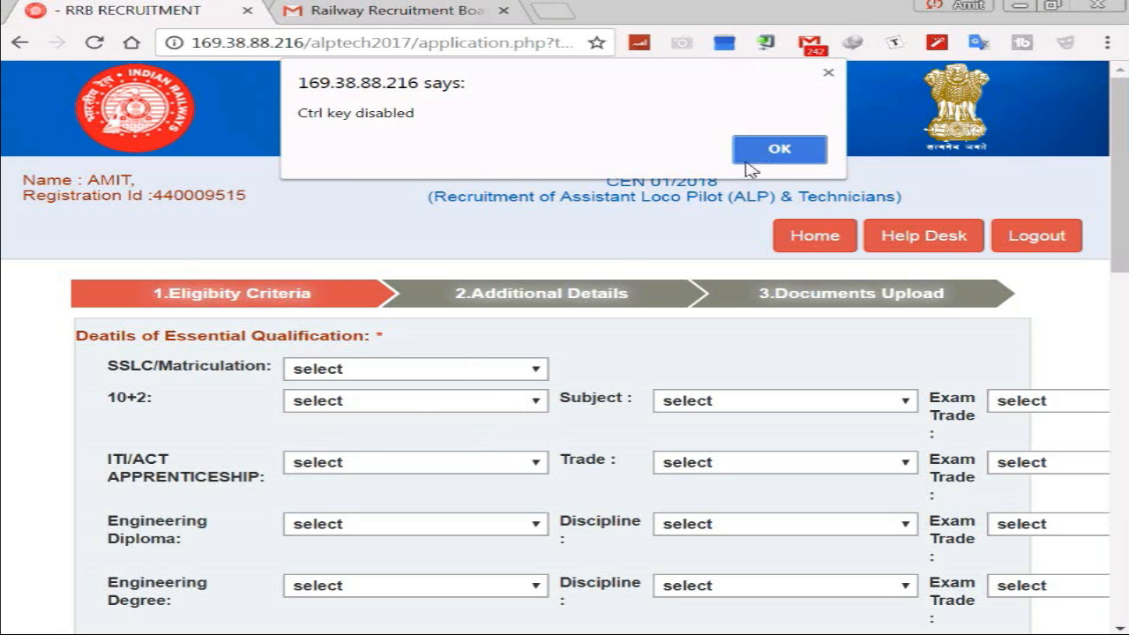
key(ctrl)
click(763, 150)
click(342, 378)
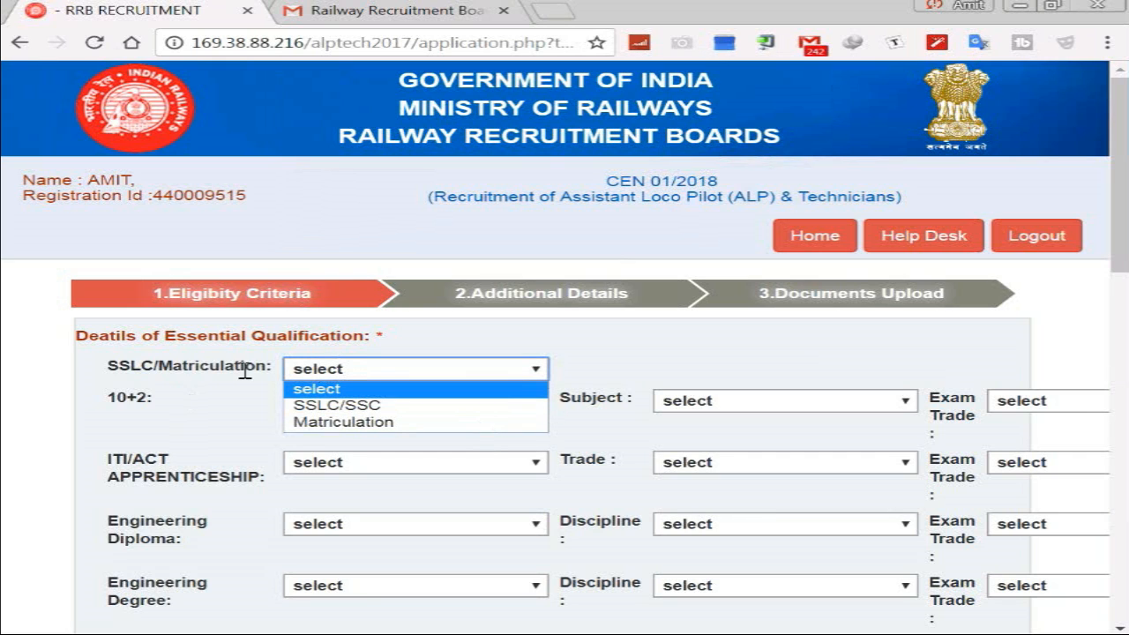
click(343, 424)
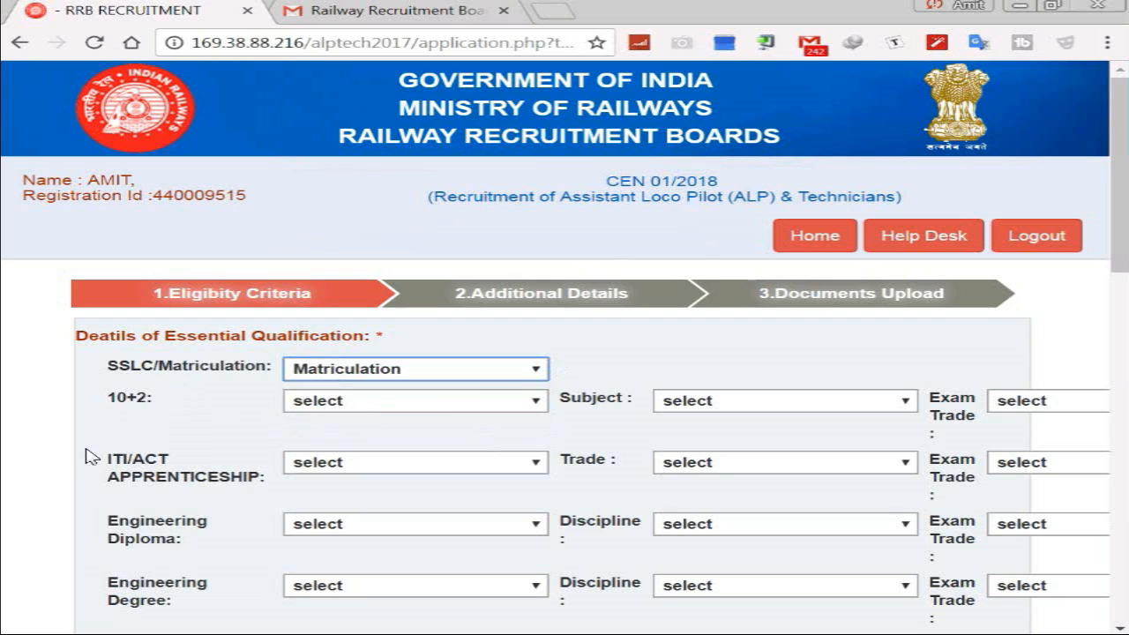
click(450, 411)
click(329, 438)
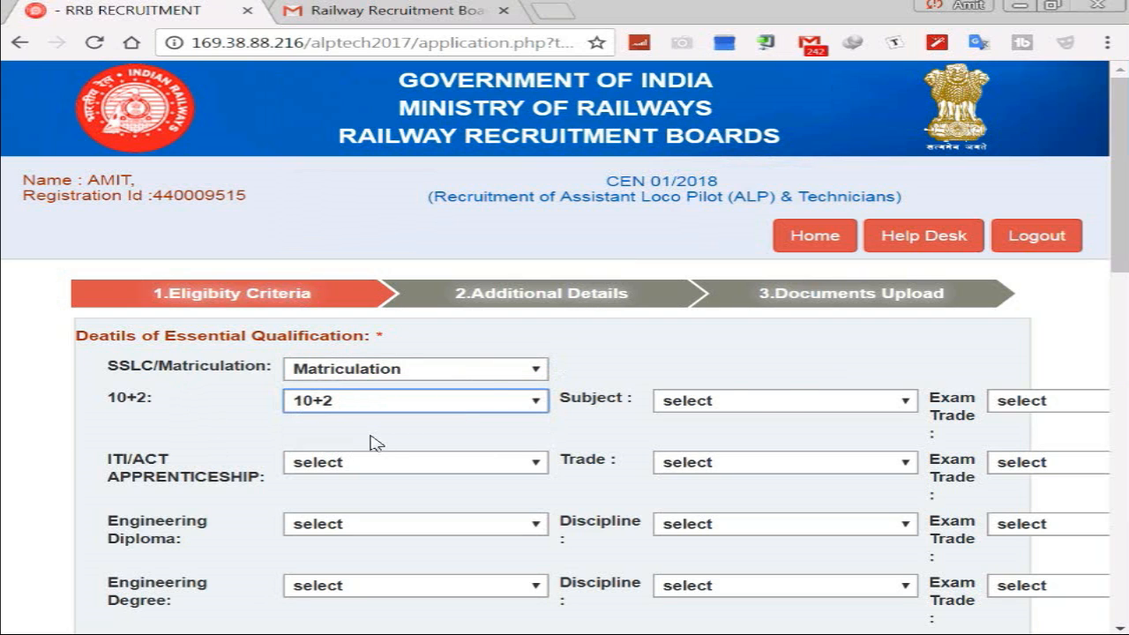
click(880, 403)
click(817, 439)
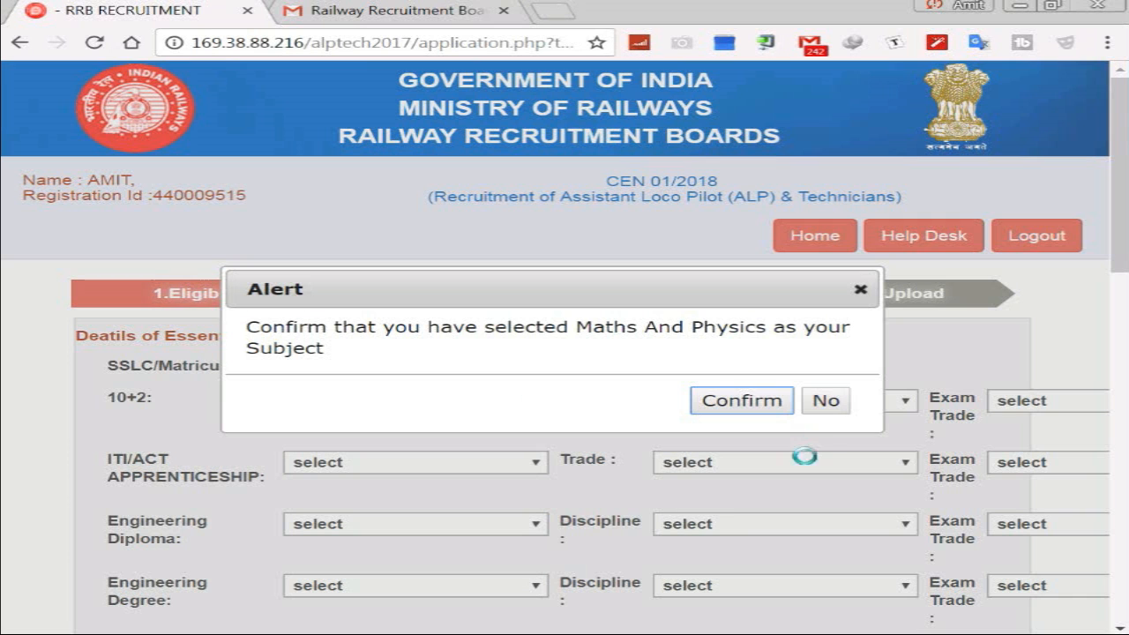
click(770, 403)
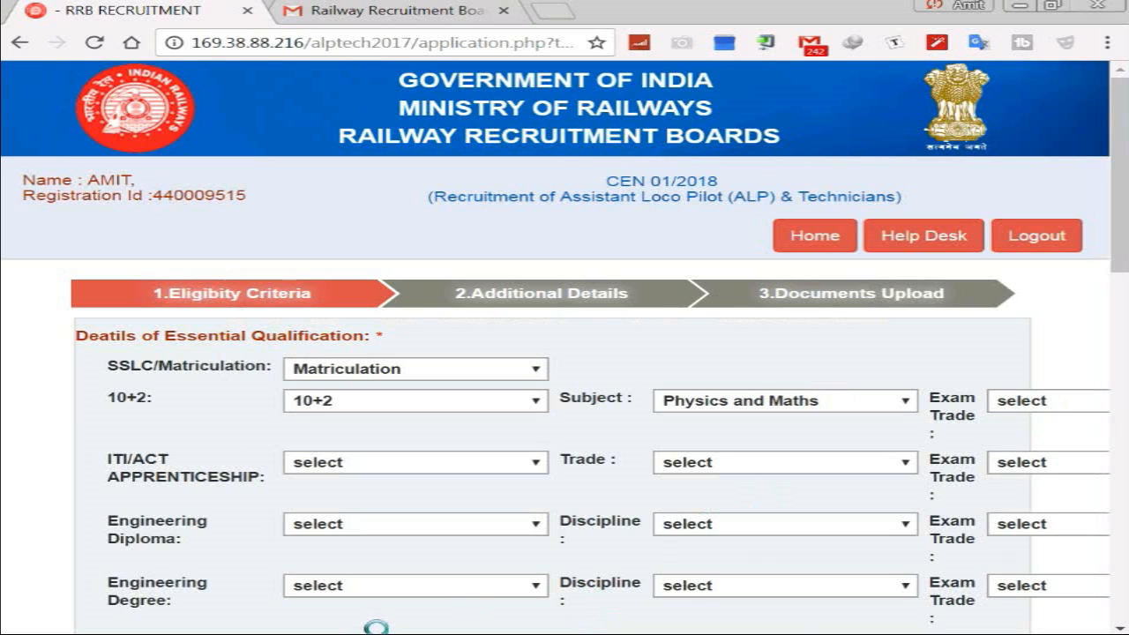
Check the 10+2 Exam Trade choices, leaving it unset
scroll(891, 485, down, 3)
scroll(979, 446, up, 1)
scroll(980, 447, up, 1)
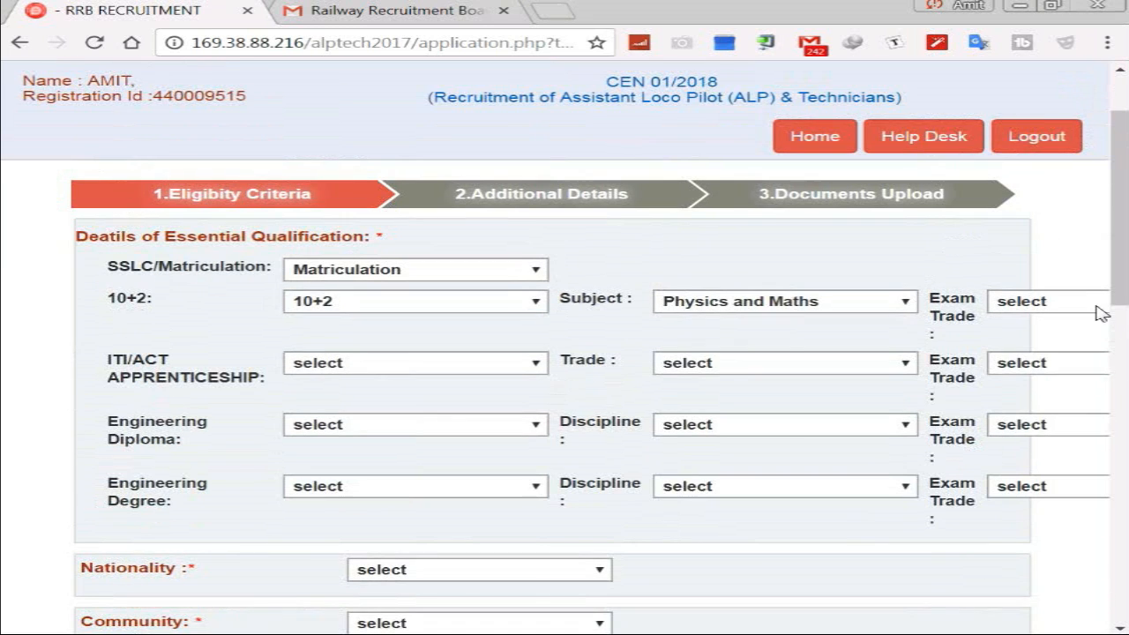
click(1078, 305)
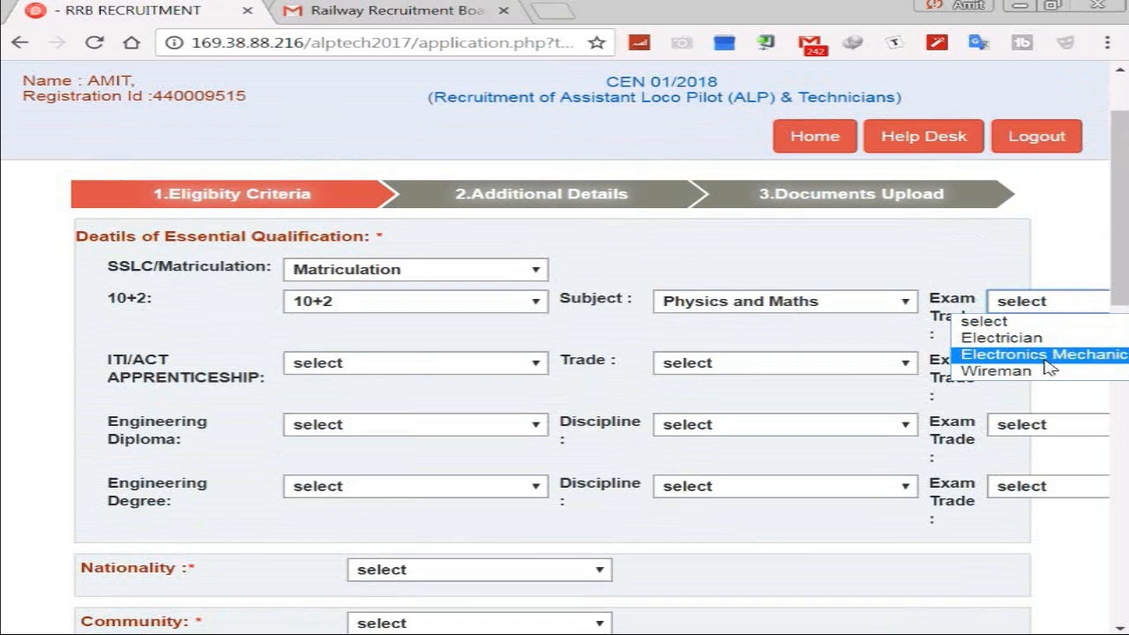
click(1054, 322)
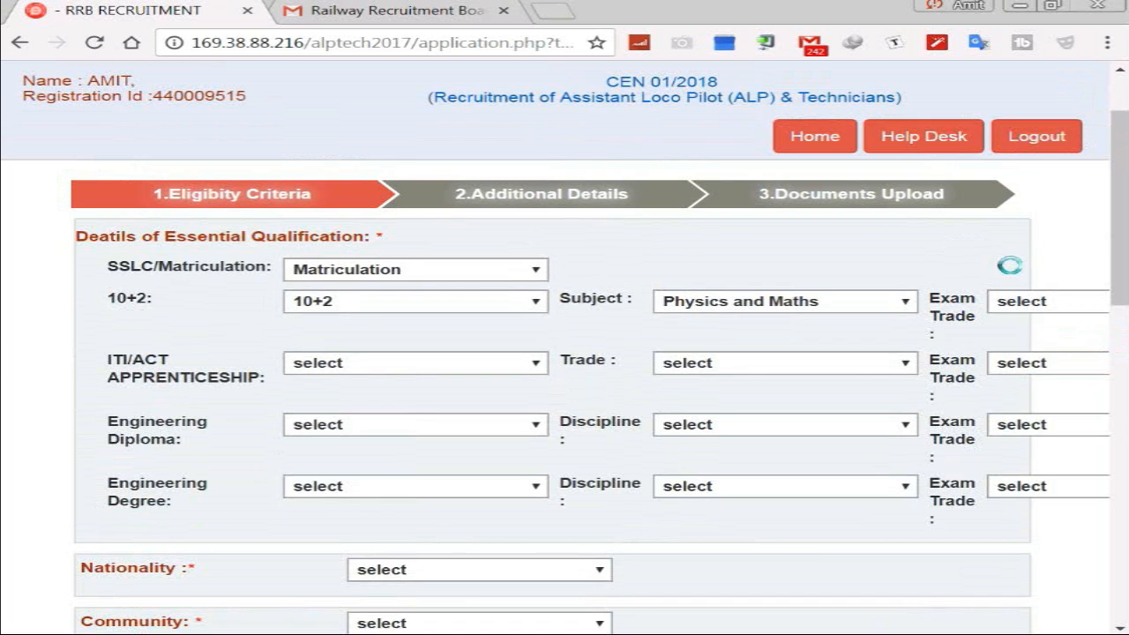
click(1056, 309)
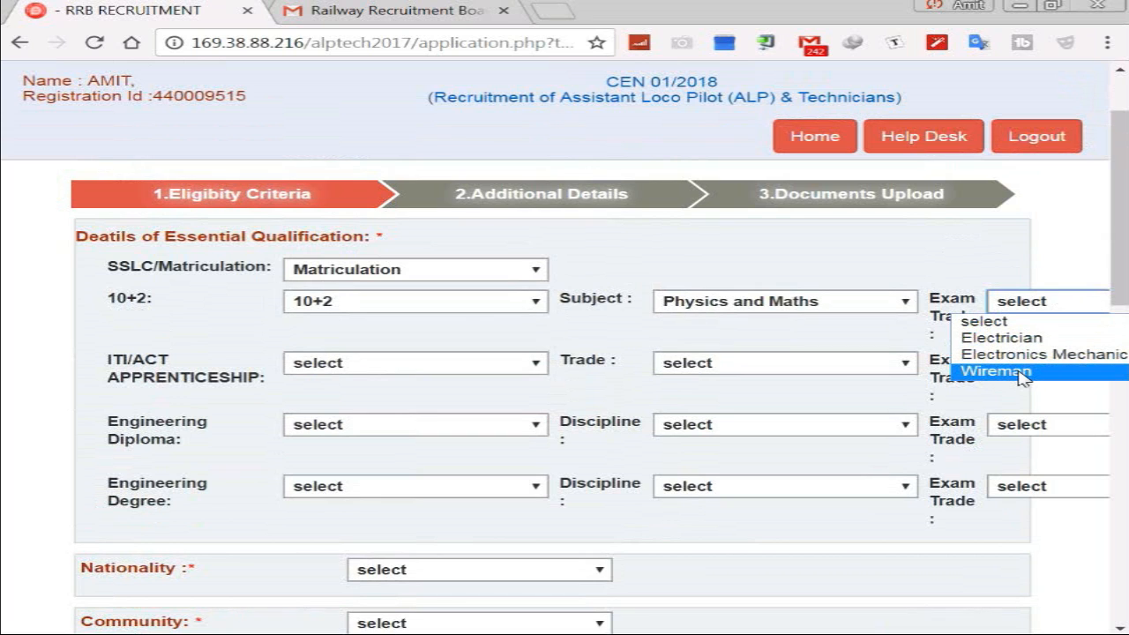
click(877, 277)
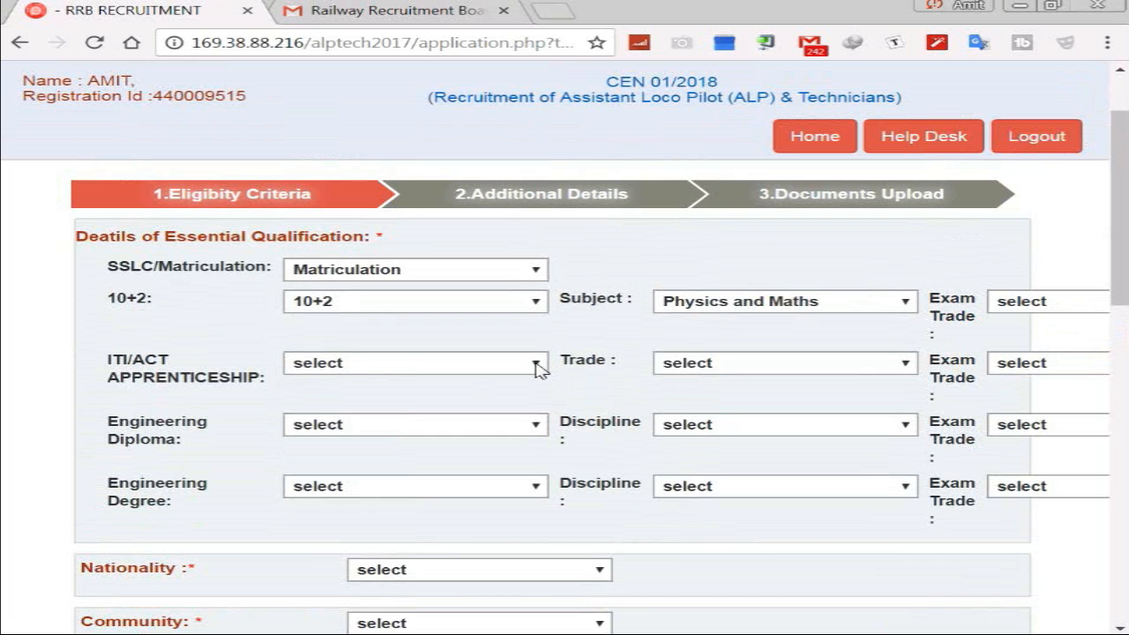
key(ctrl)
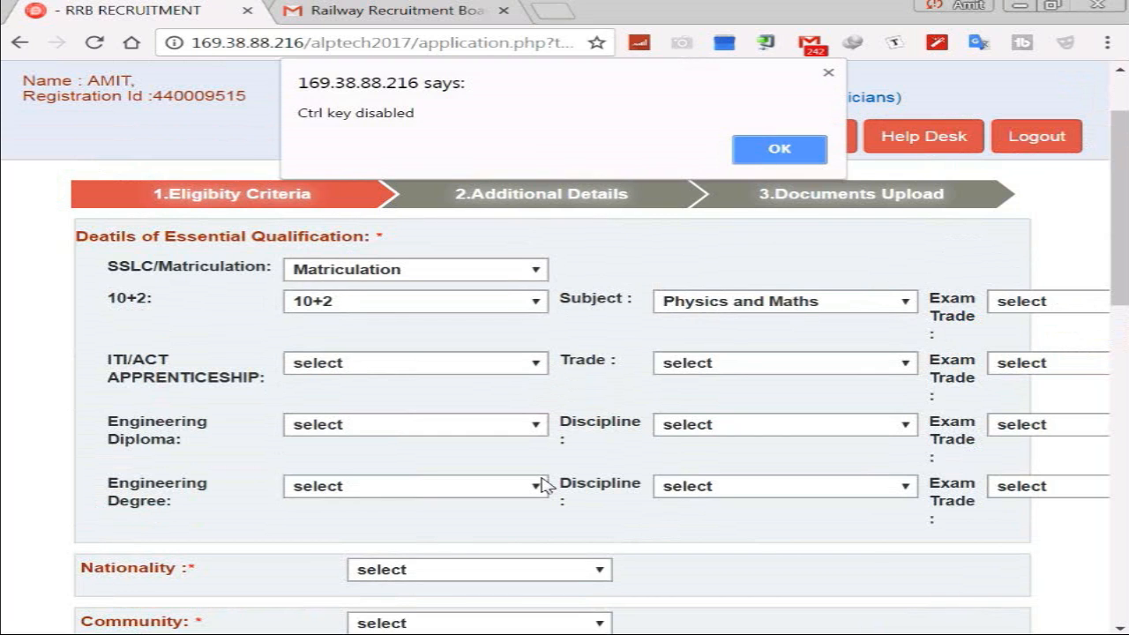
click(770, 152)
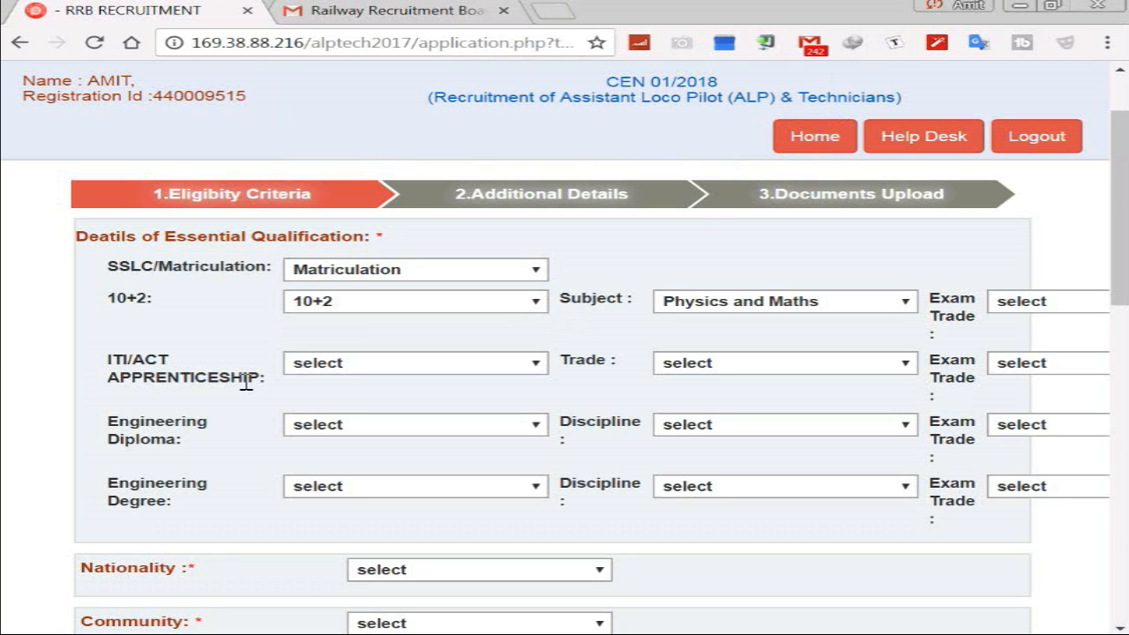
Set the apprenticeship type to ITI with trade Fitter
click(521, 364)
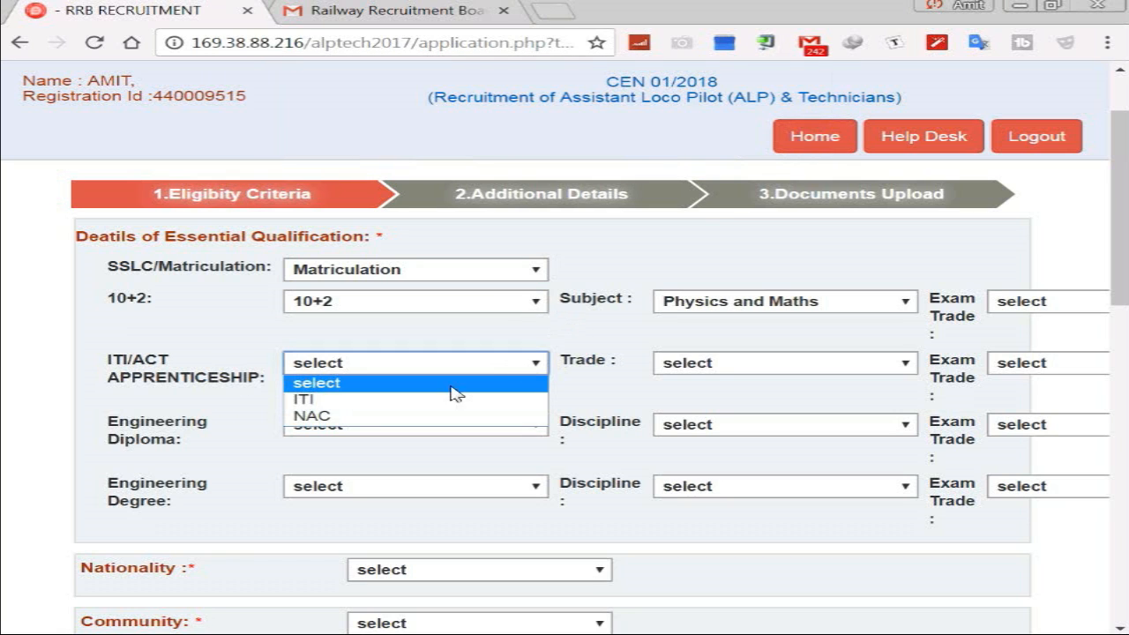
click(350, 401)
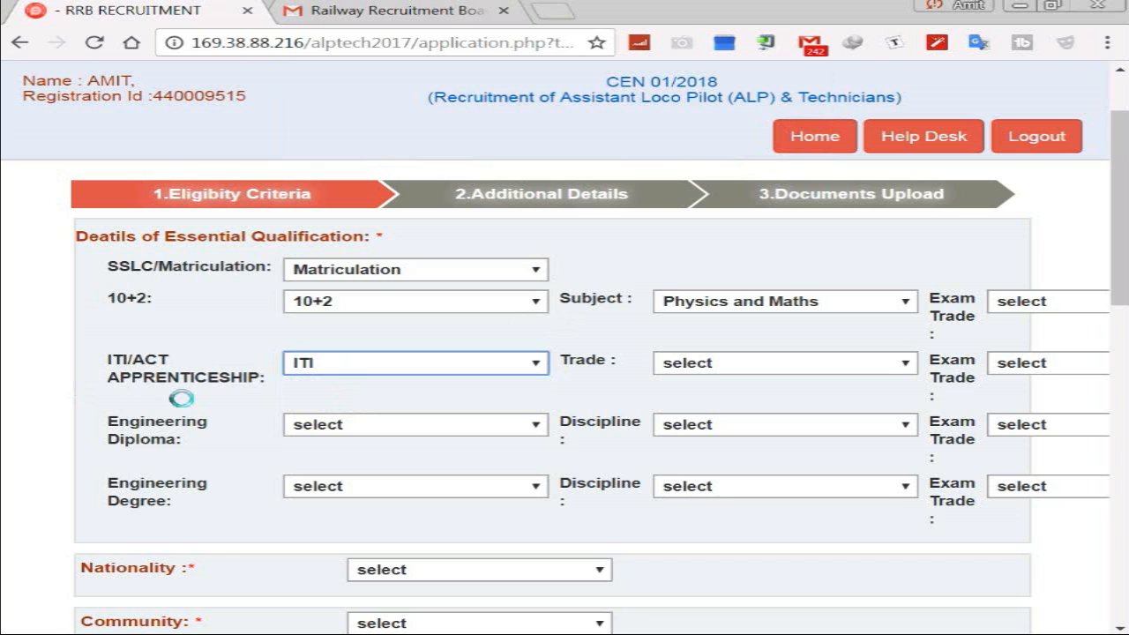
click(532, 369)
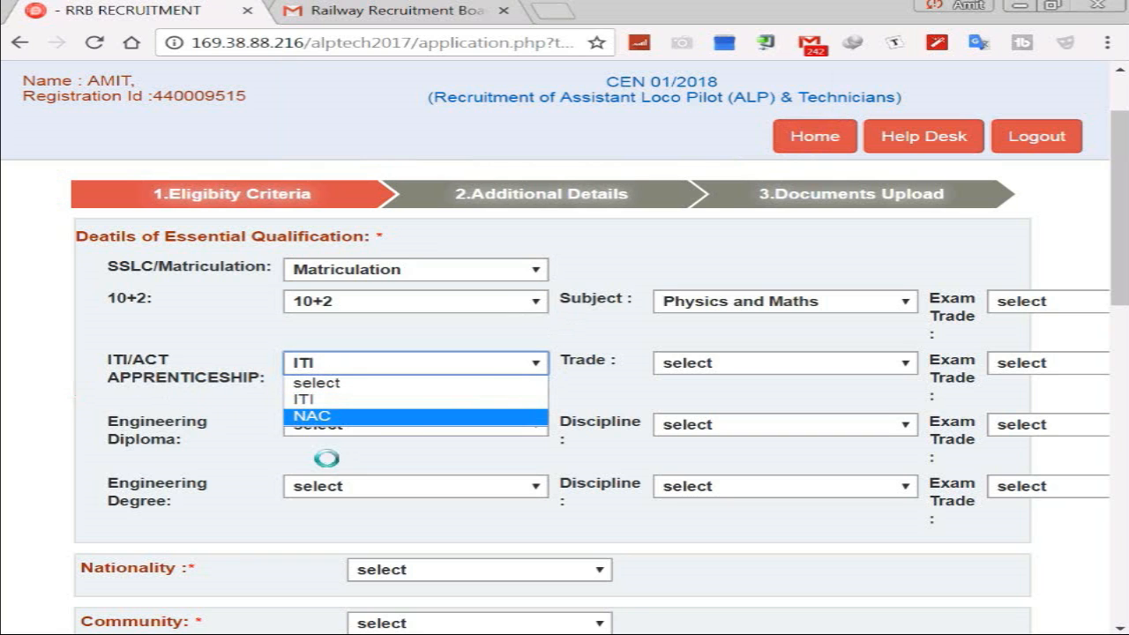
click(401, 366)
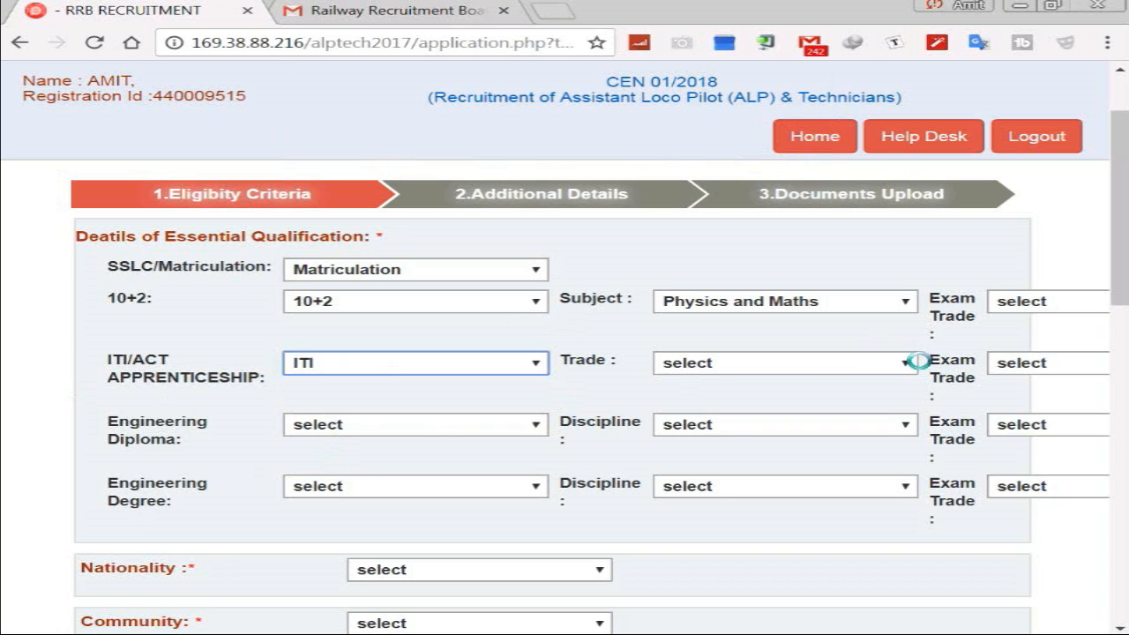
click(909, 366)
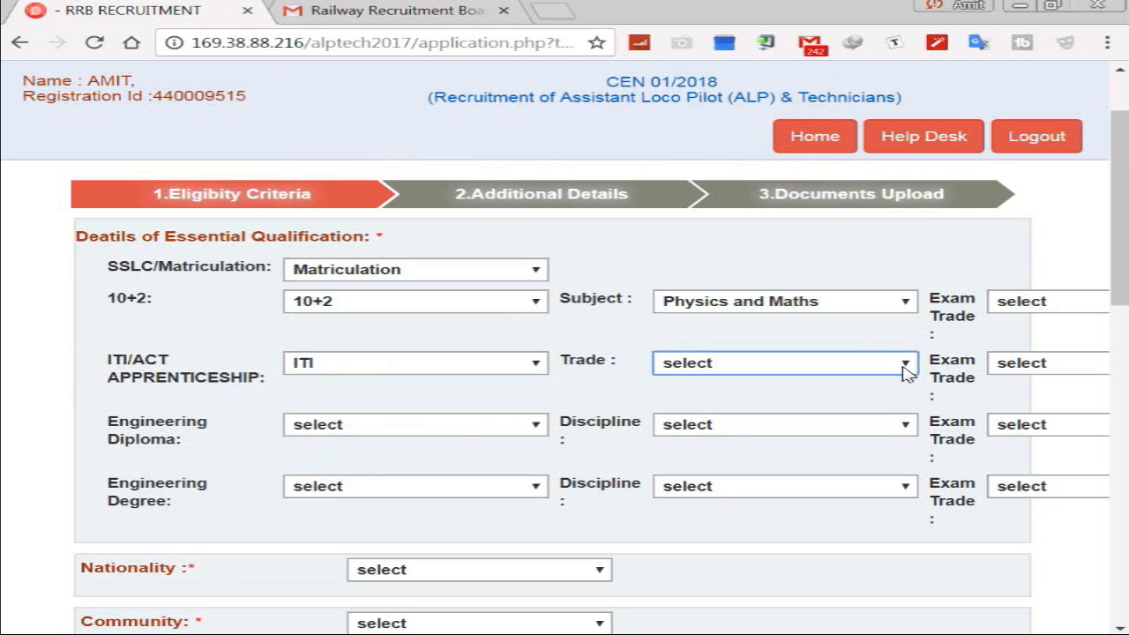
click(906, 362)
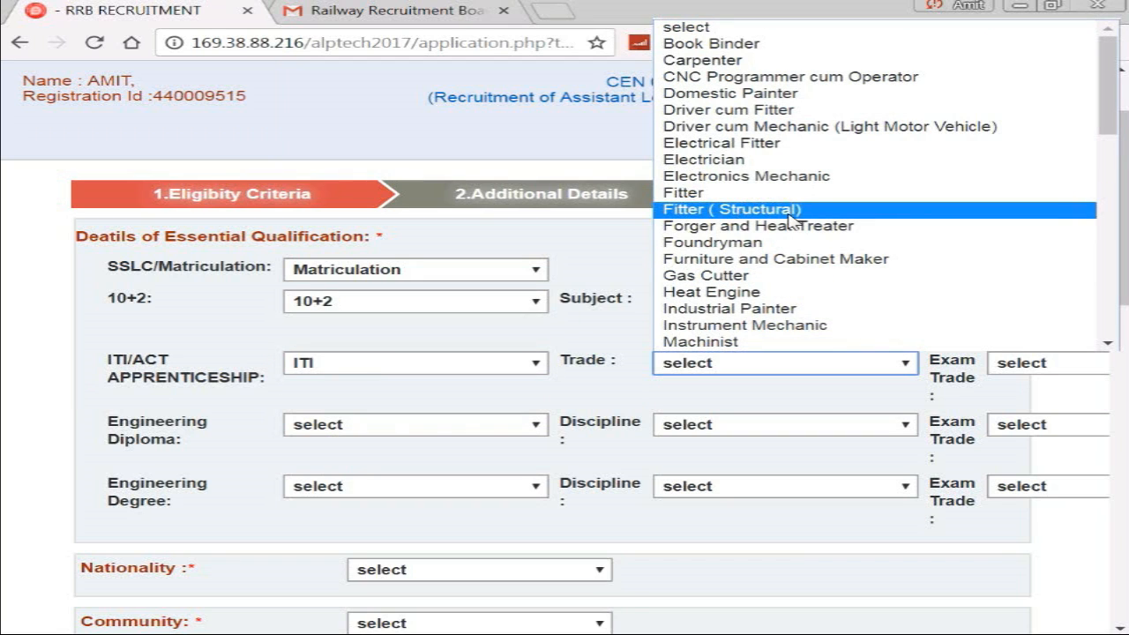
click(707, 197)
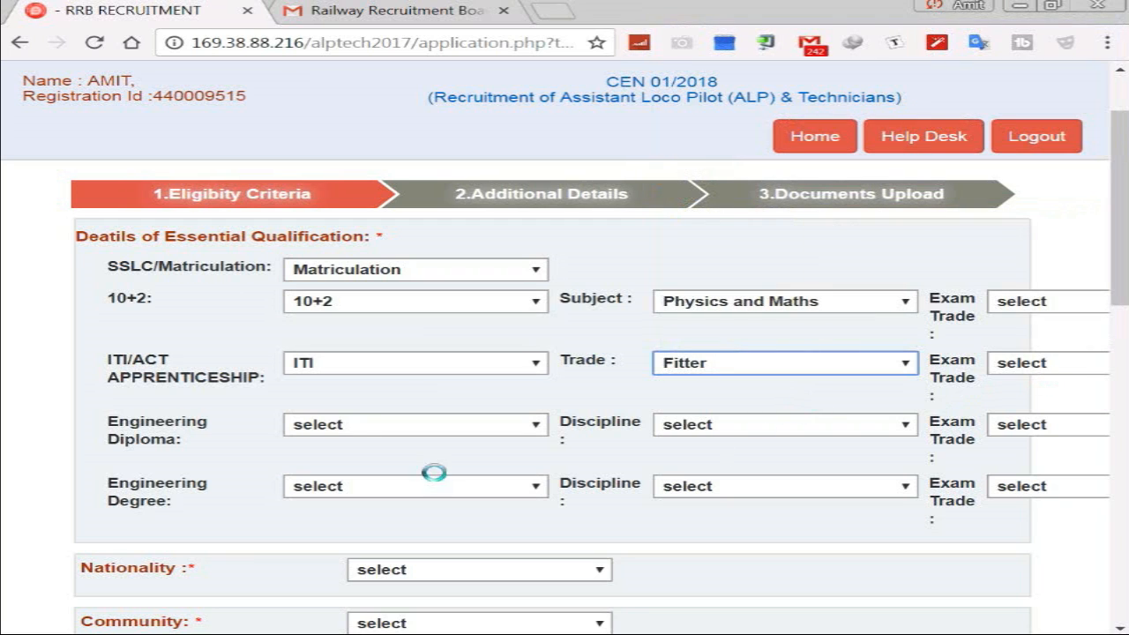
Set the ITI row's exam trade to Fitter
click(1091, 367)
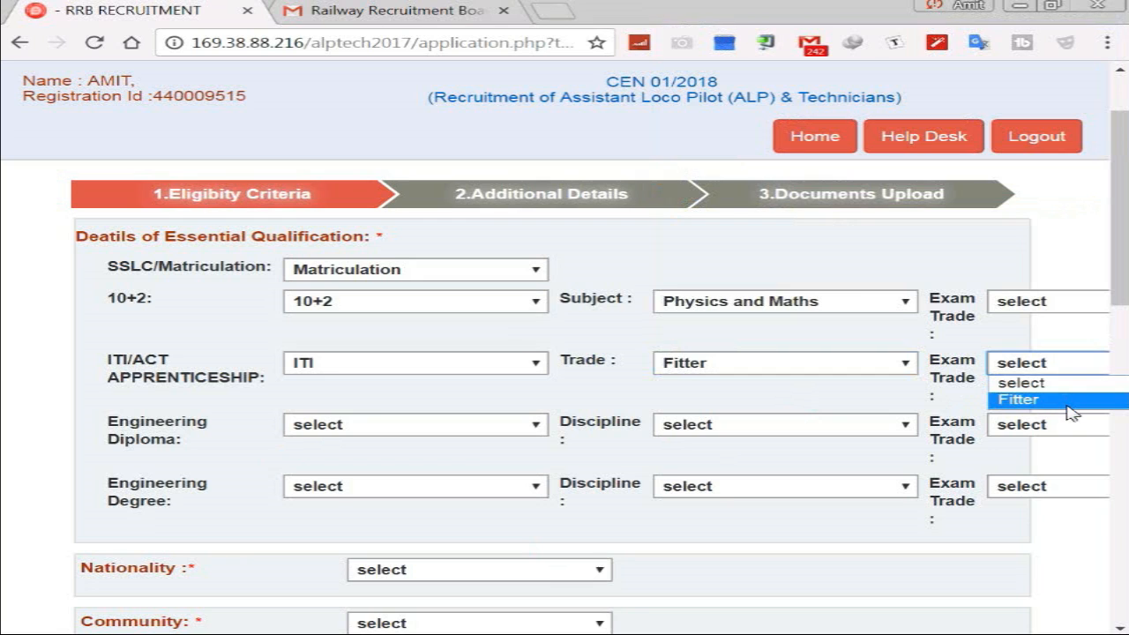
click(1071, 402)
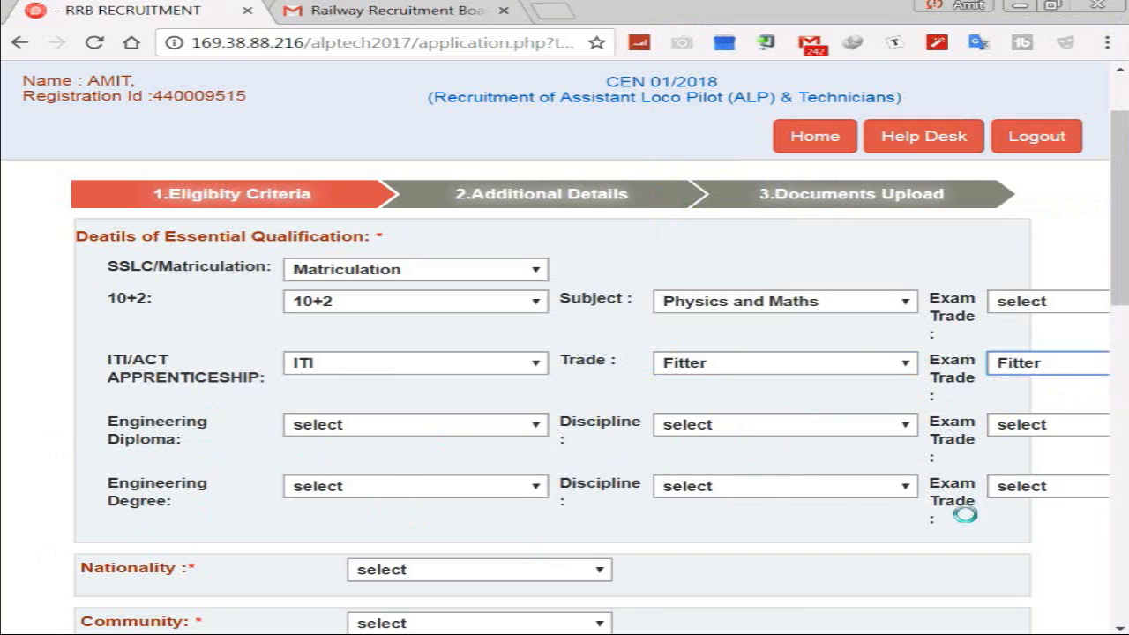
click(1084, 304)
click(1083, 304)
Set nationality to India and confirm community as OBC-NON CREAMY LAYER
click(1083, 304)
click(1083, 304)
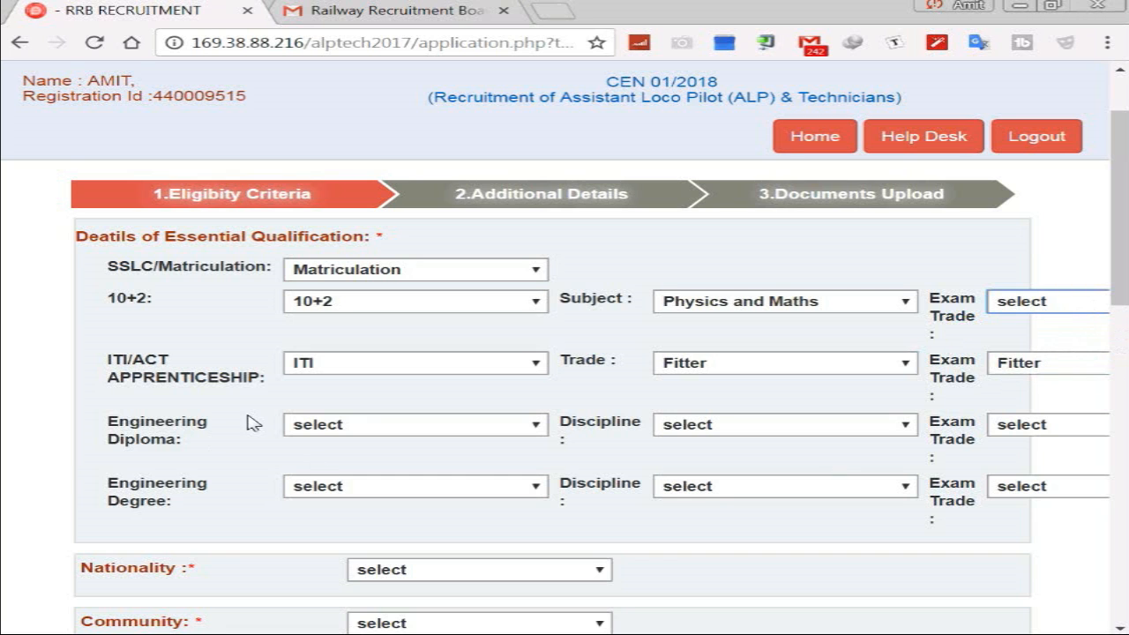
scroll(265, 397, down, 1)
scroll(335, 353, down, 1)
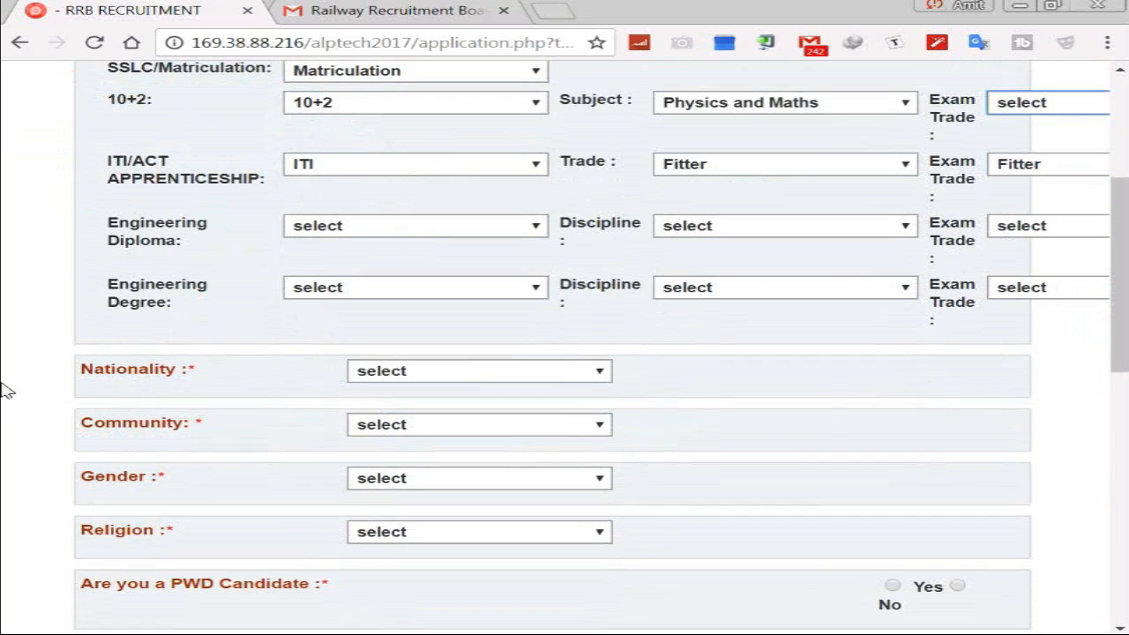
click(586, 382)
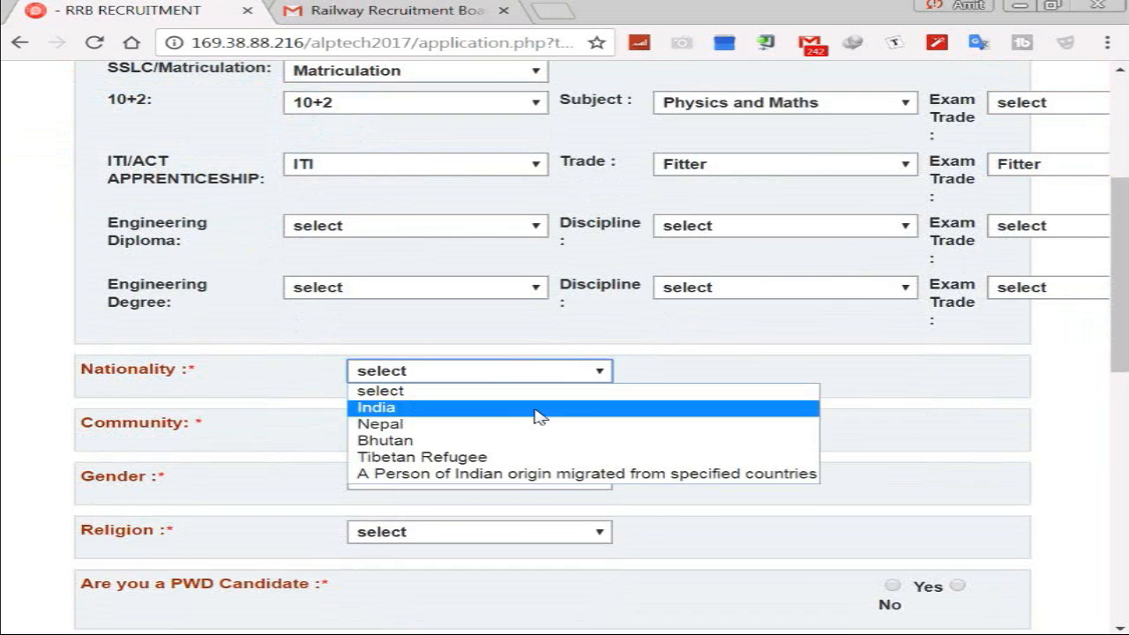
click(411, 411)
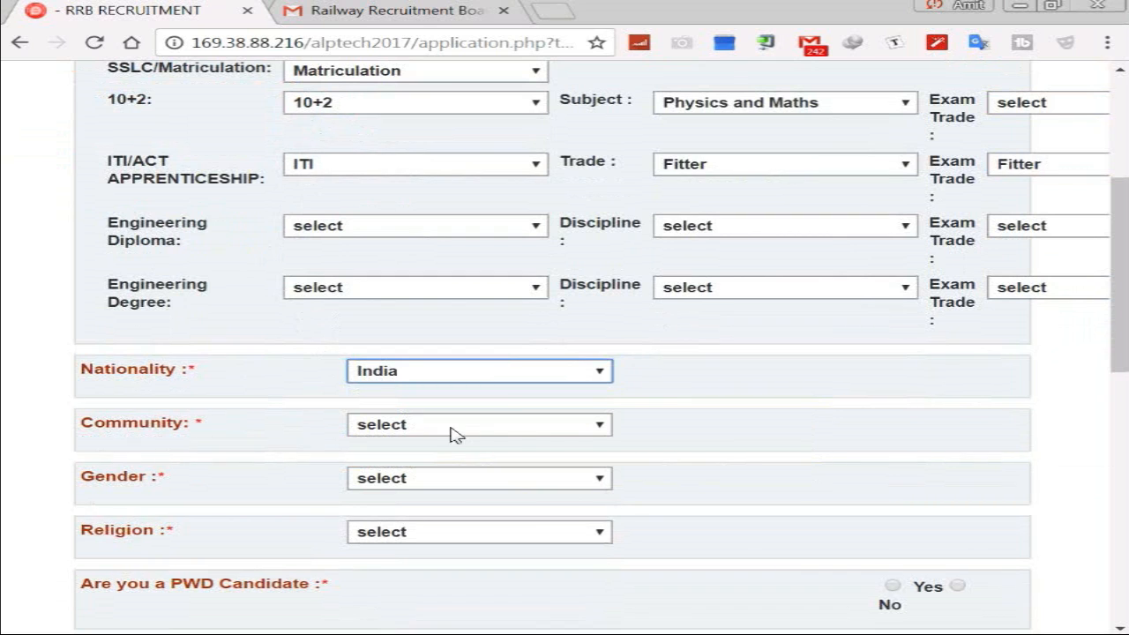
click(572, 429)
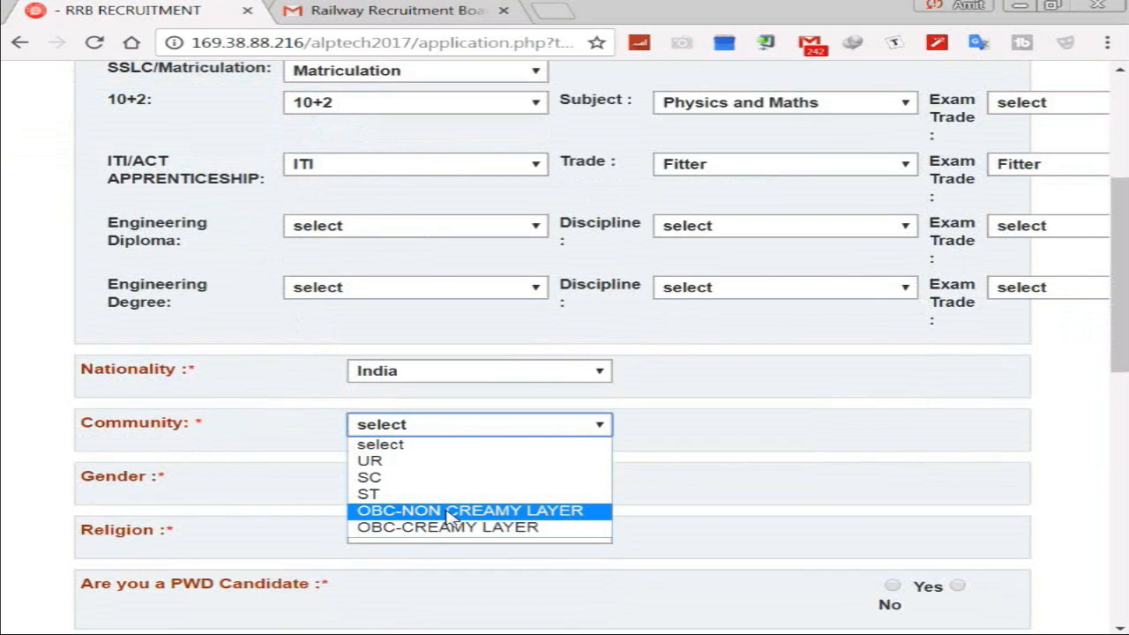
click(492, 515)
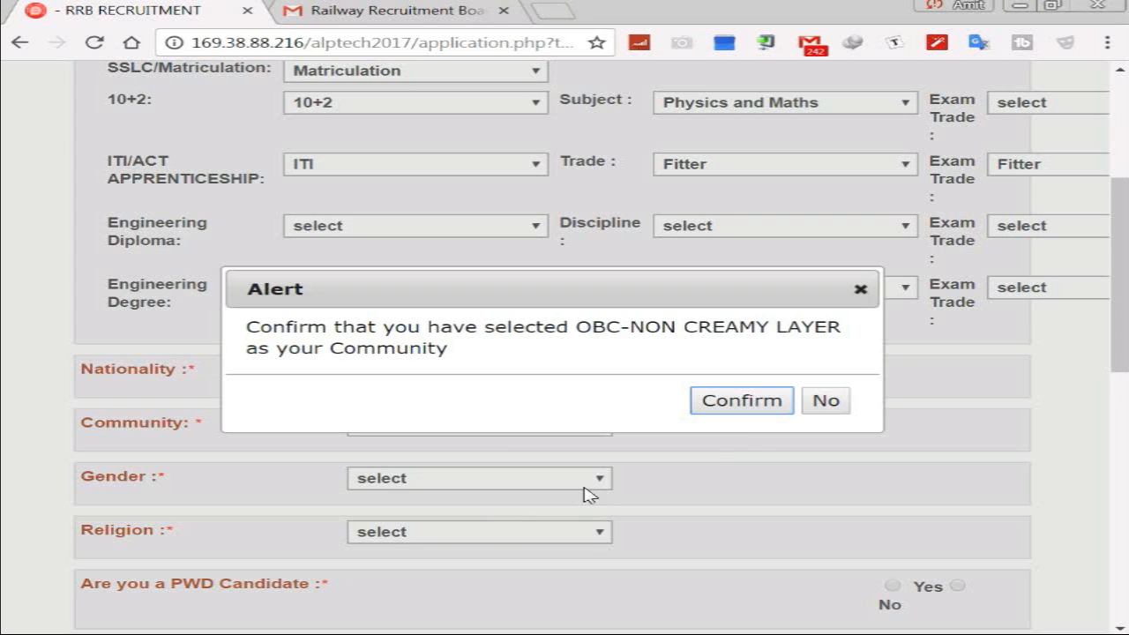
click(737, 404)
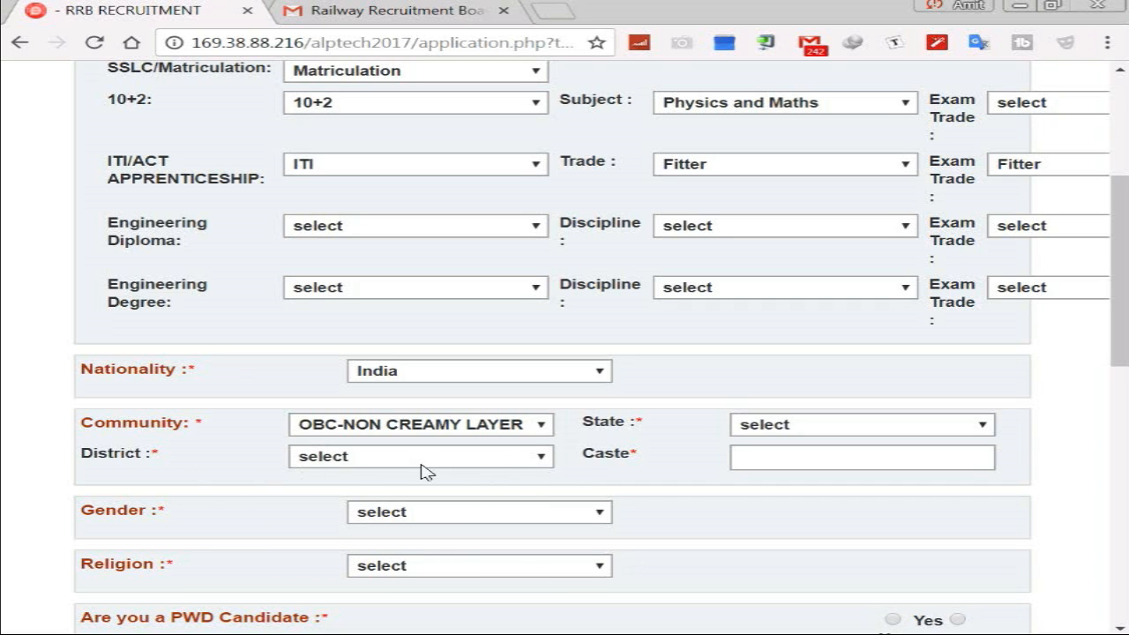
Dismiss the state-required warnings and bring up the list of states
click(541, 466)
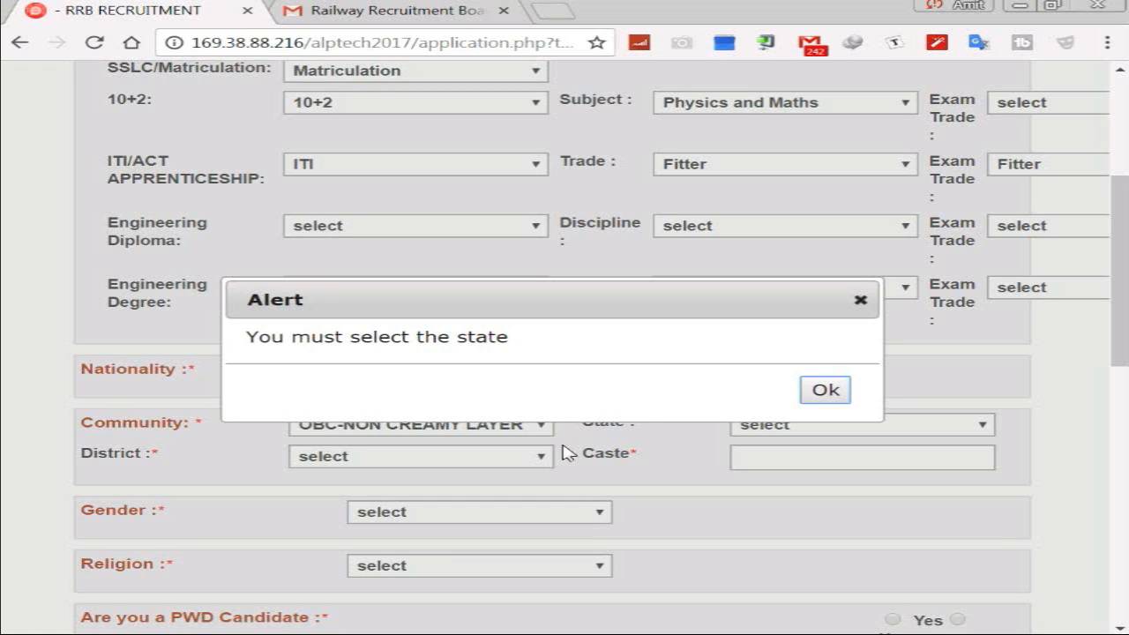
click(819, 397)
click(544, 461)
click(836, 393)
click(936, 429)
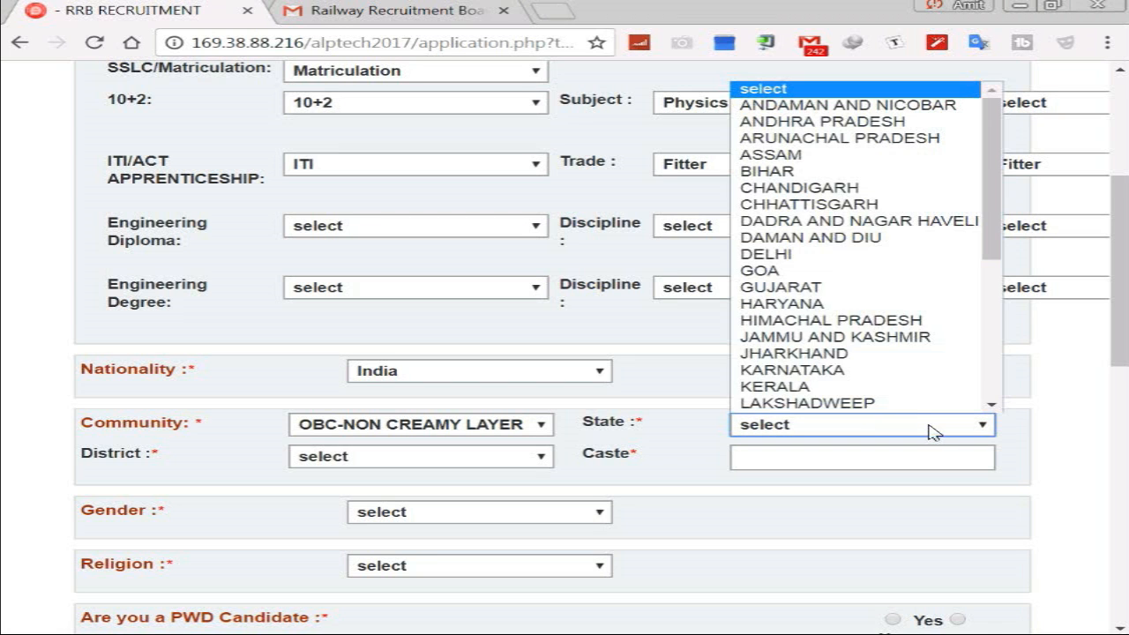
scroll(998, 305, down, 1)
scroll(998, 306, down, 4)
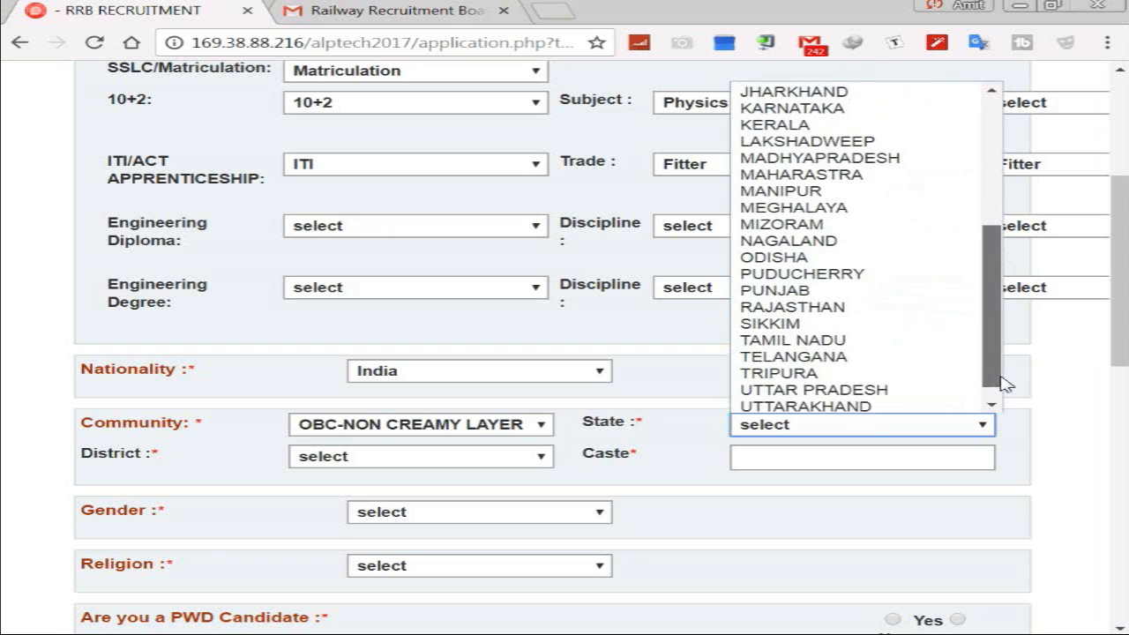
Set state to UTTAR PRADESH and district to Saharanpur
click(844, 371)
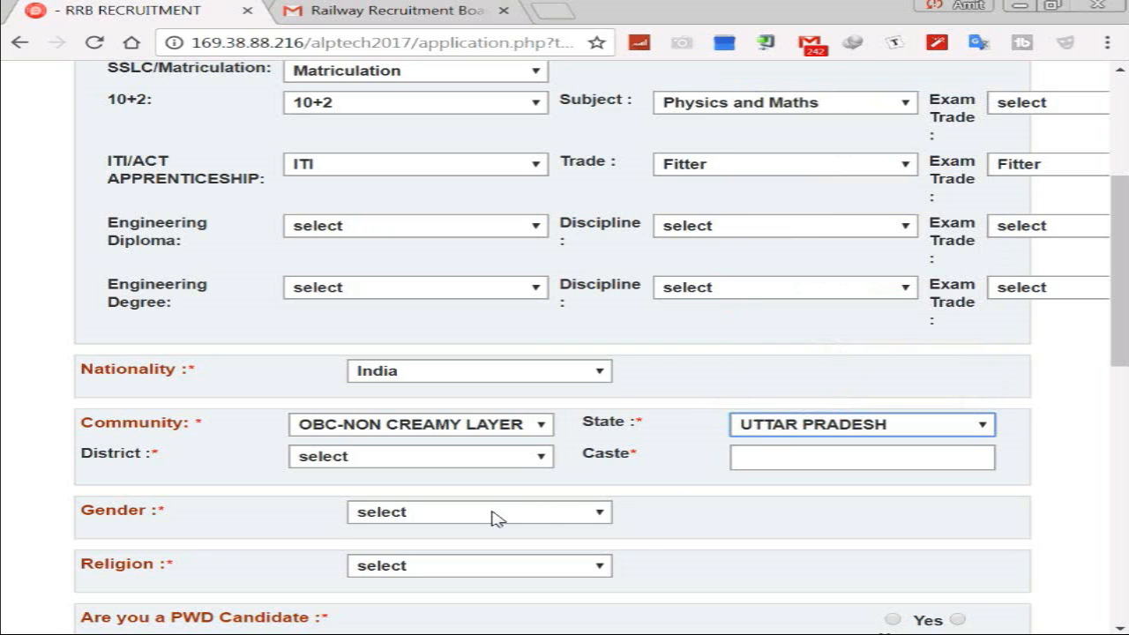
click(538, 461)
click(538, 461)
click(538, 461)
click(538, 460)
scroll(927, 481, down, 1)
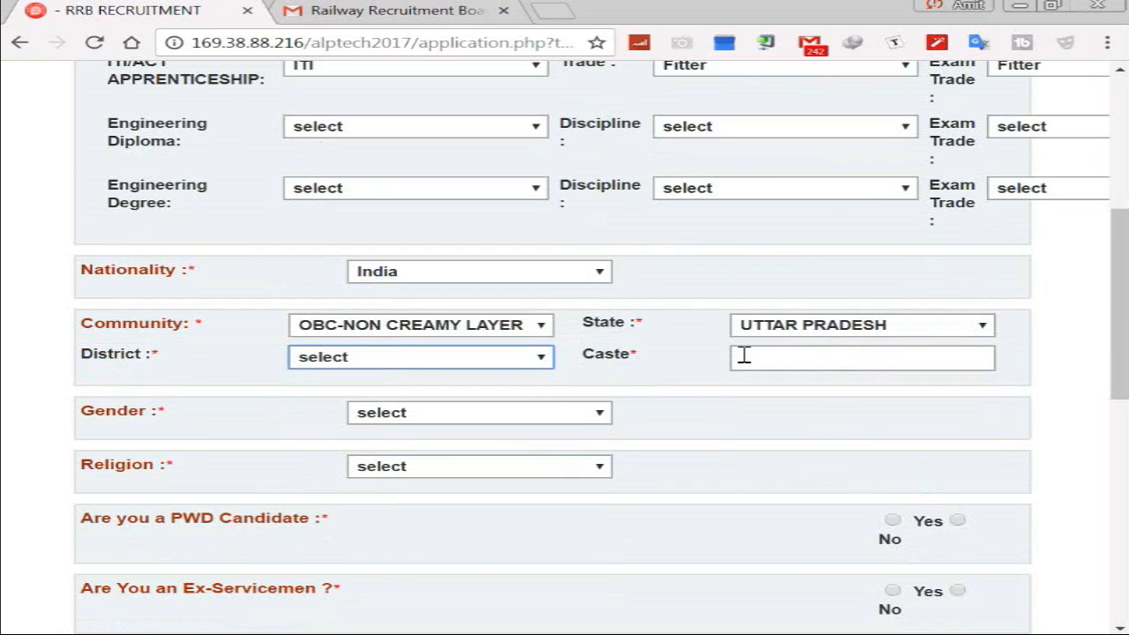
click(539, 366)
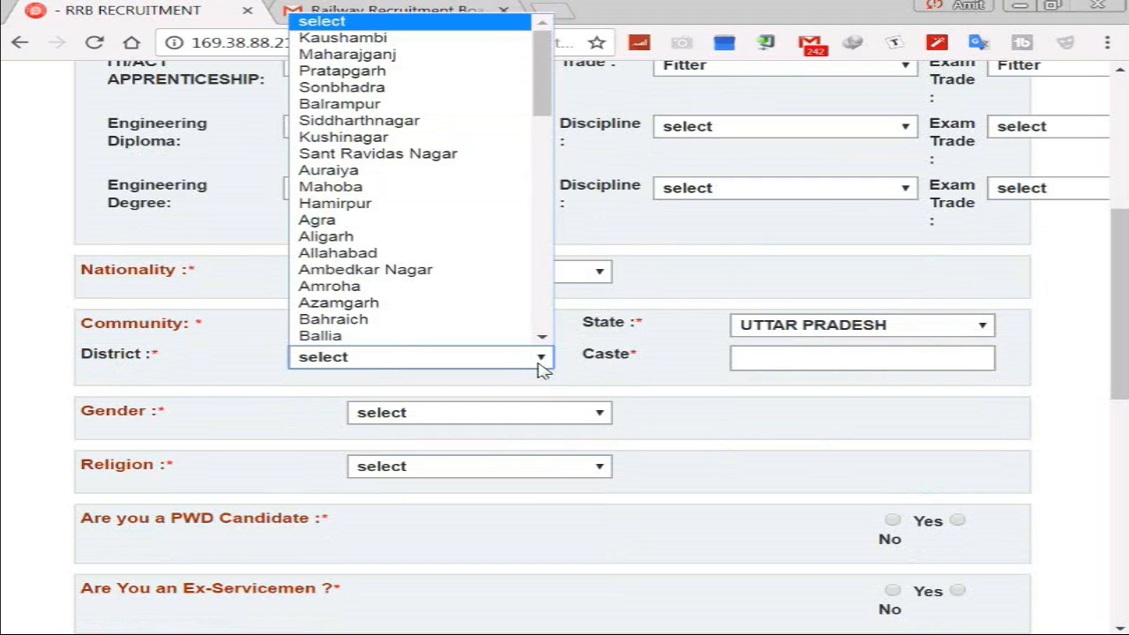
drag(542, 111, 543, 323)
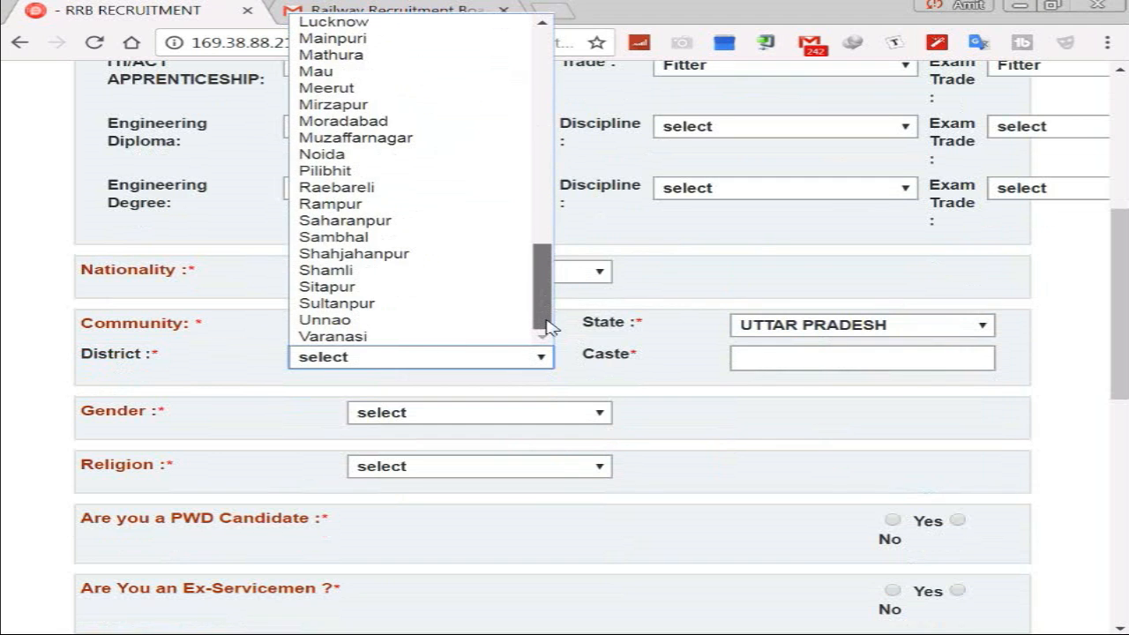
click(461, 225)
Enter caste KHUMAR, gender Male and religion Hindu
click(834, 364)
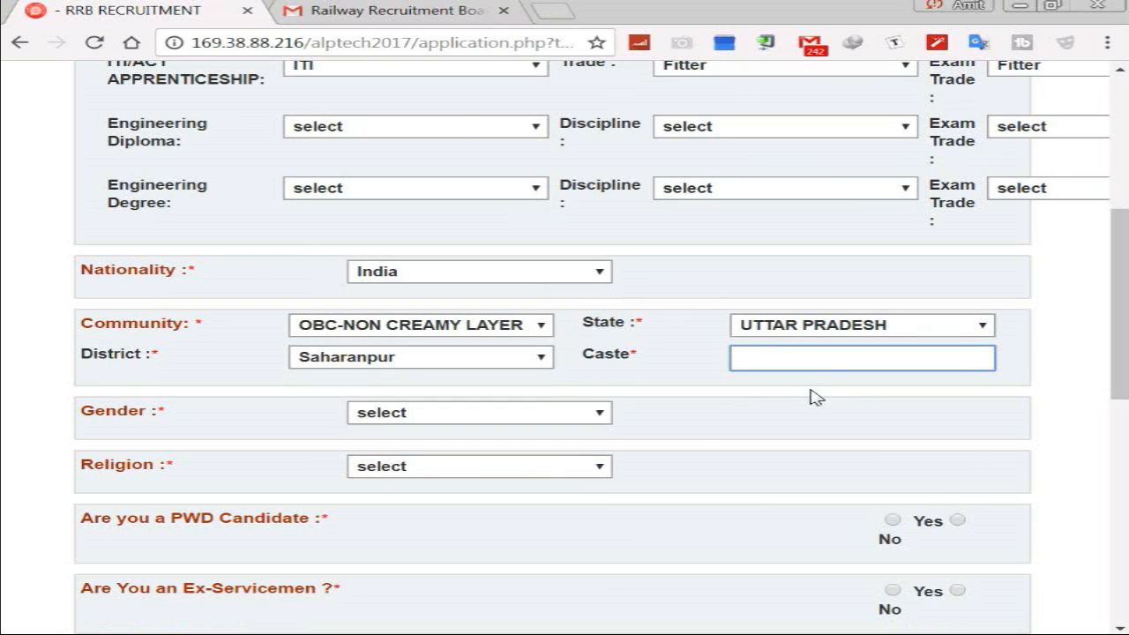
text(ku)
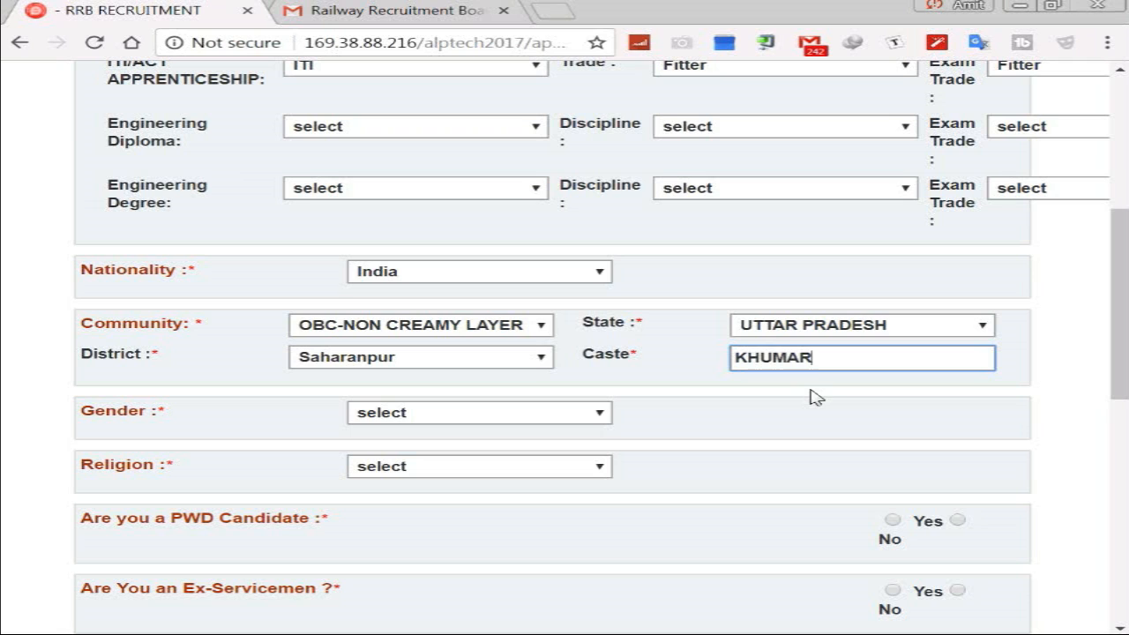
click(605, 413)
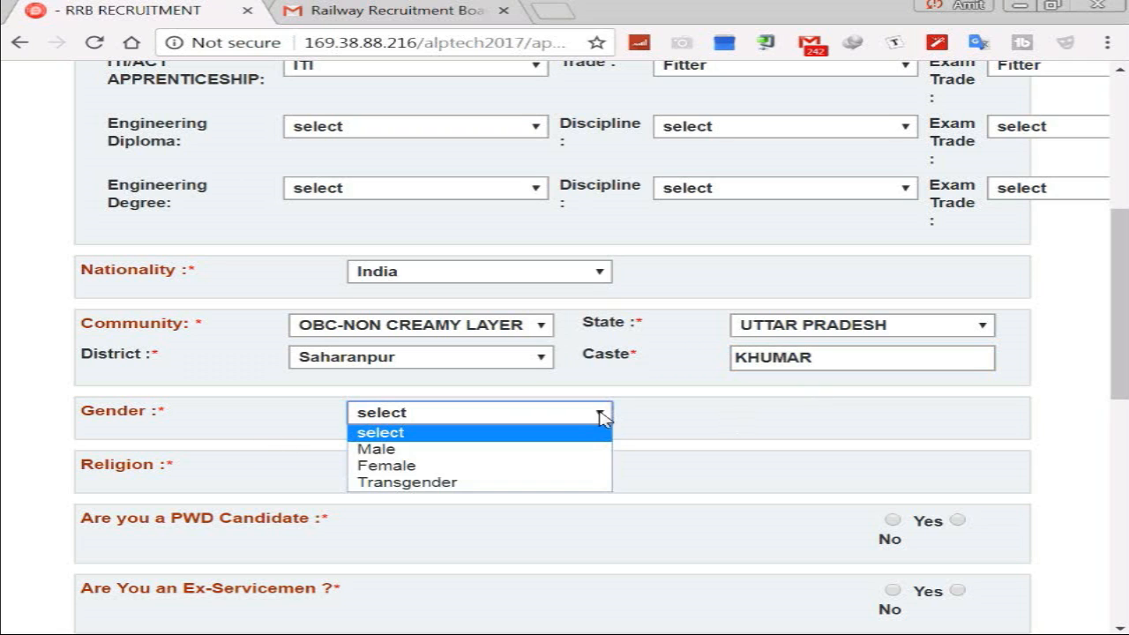
click(477, 450)
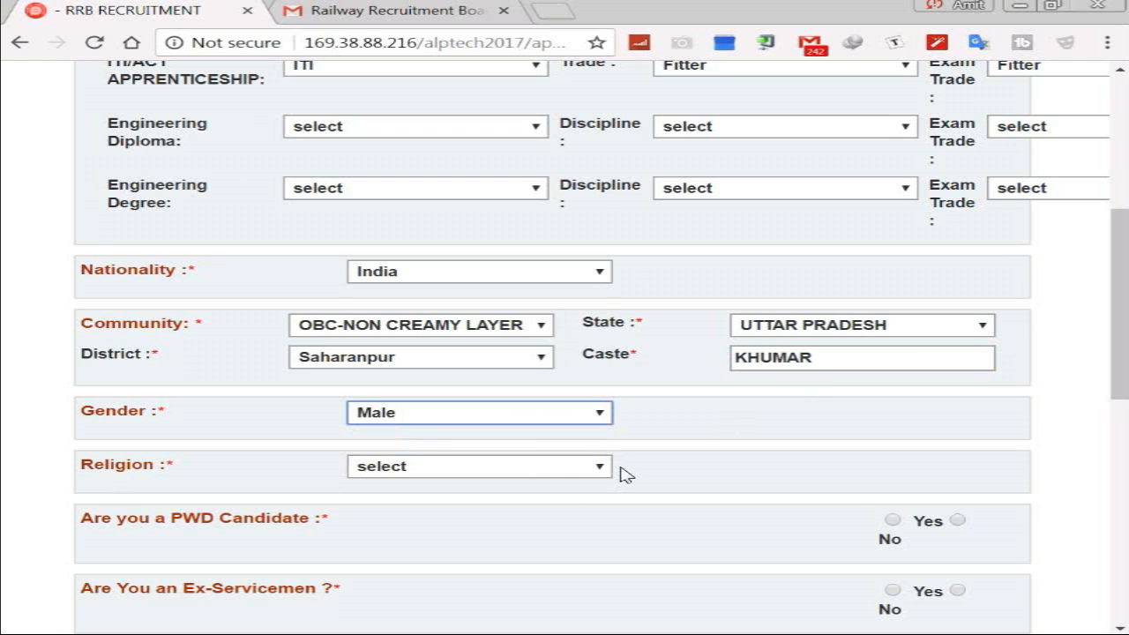
click(607, 470)
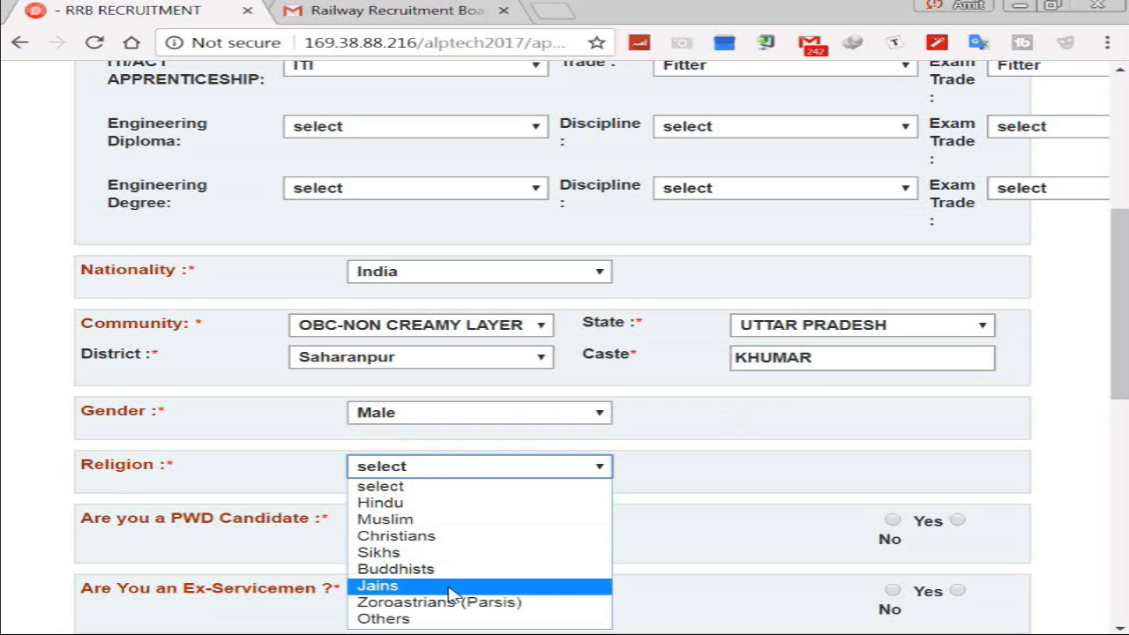
click(435, 503)
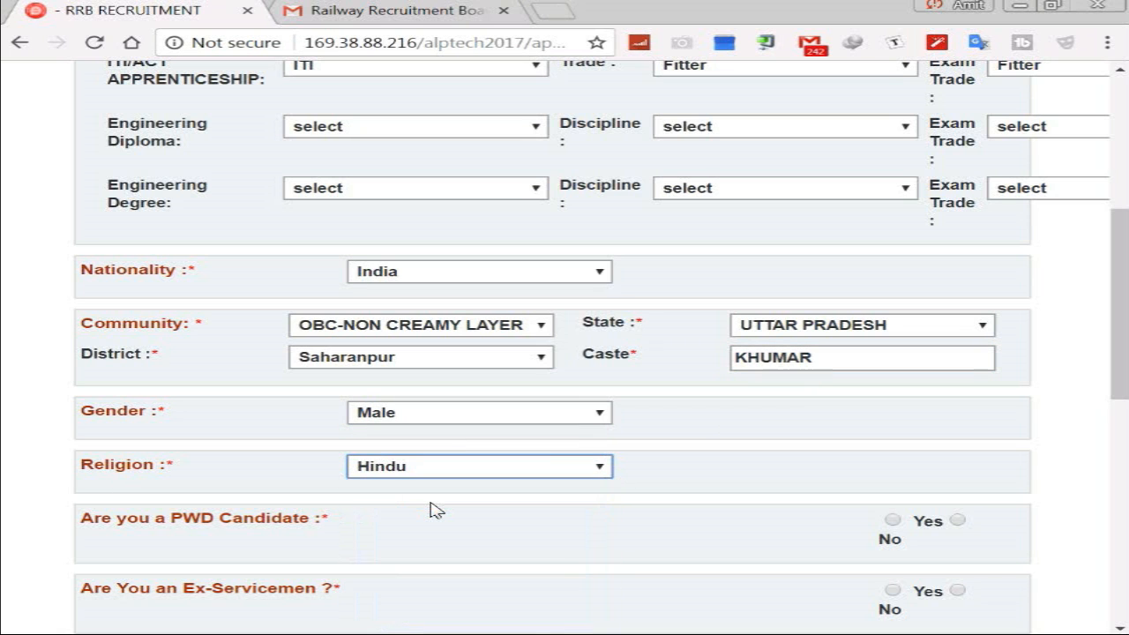
scroll(594, 369, down, 3)
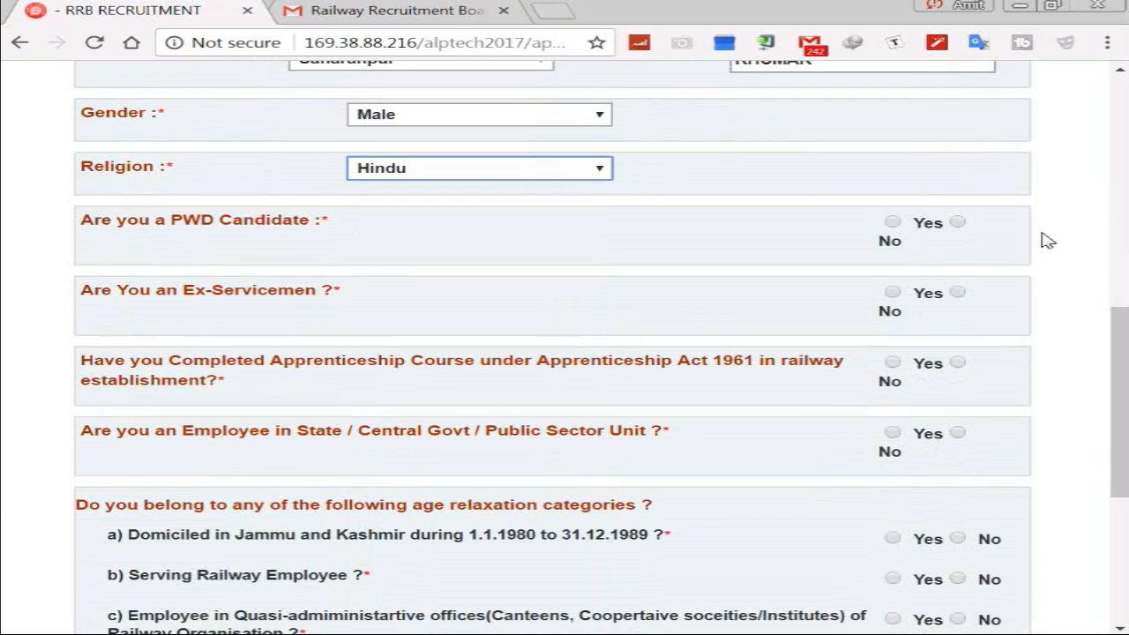
Answer No to the PWD, ex-servicemen and railway apprenticeship questions
click(957, 223)
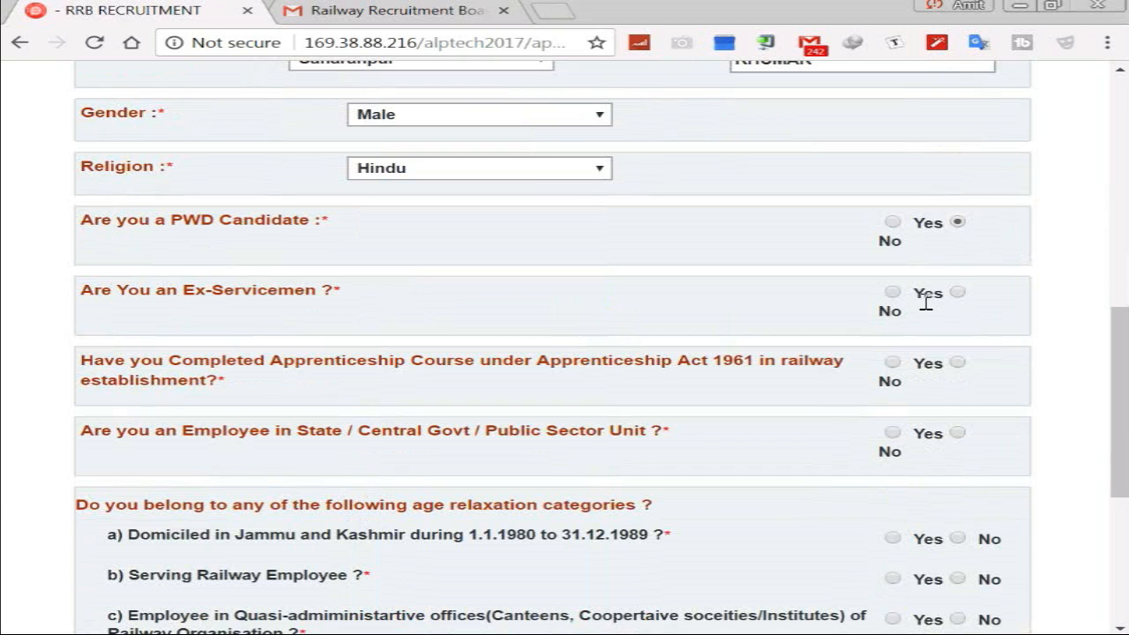
click(960, 293)
click(959, 363)
scroll(1050, 379, down, 1)
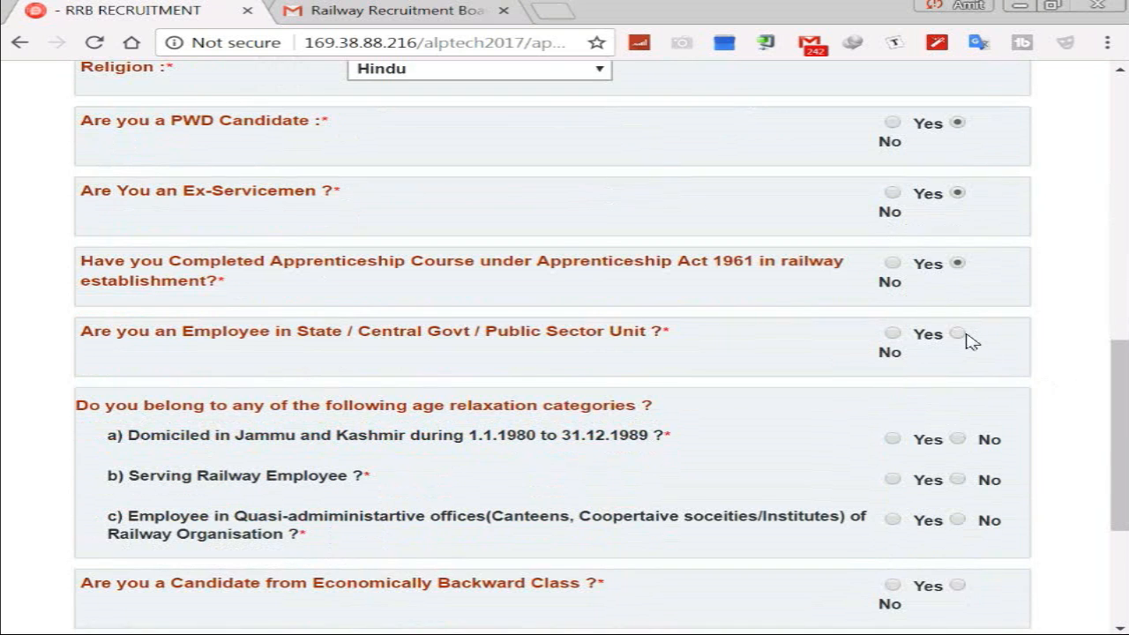
scroll(971, 379, down, 2)
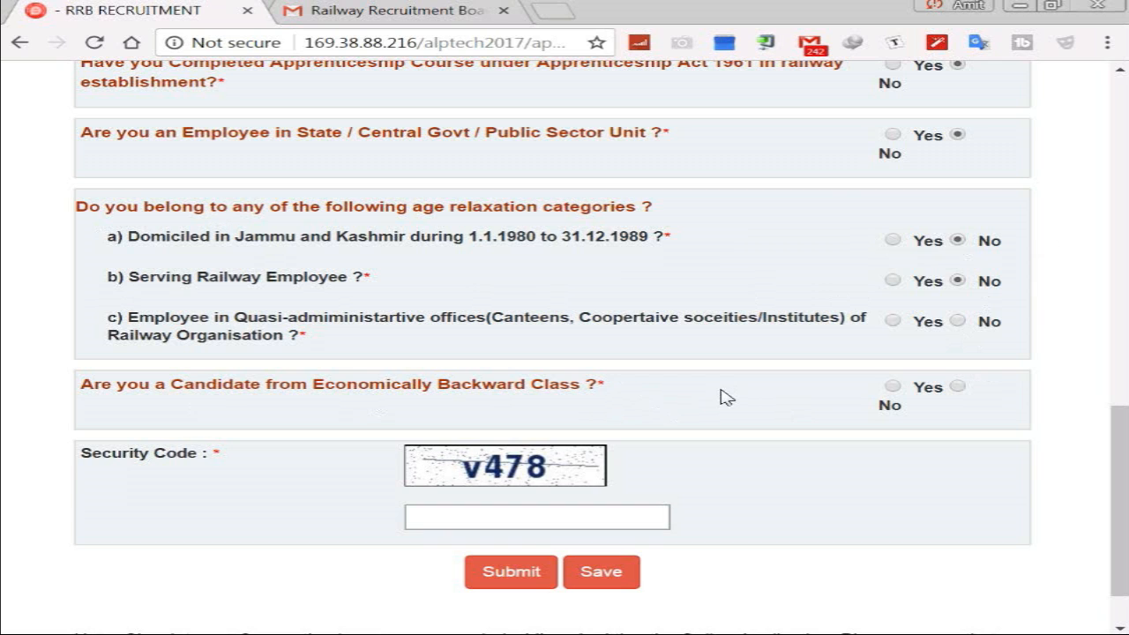
Answer No to quasi-administrative employment and economically backward class, then enter the security code
click(958, 322)
click(959, 388)
scroll(507, 454, down, 1)
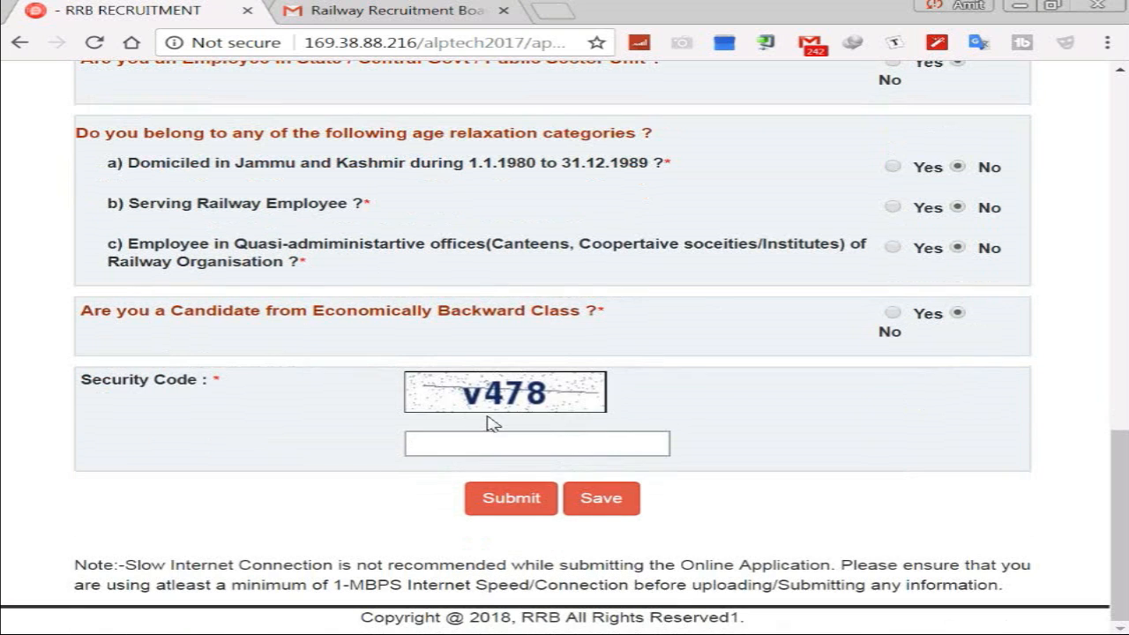
click(488, 441)
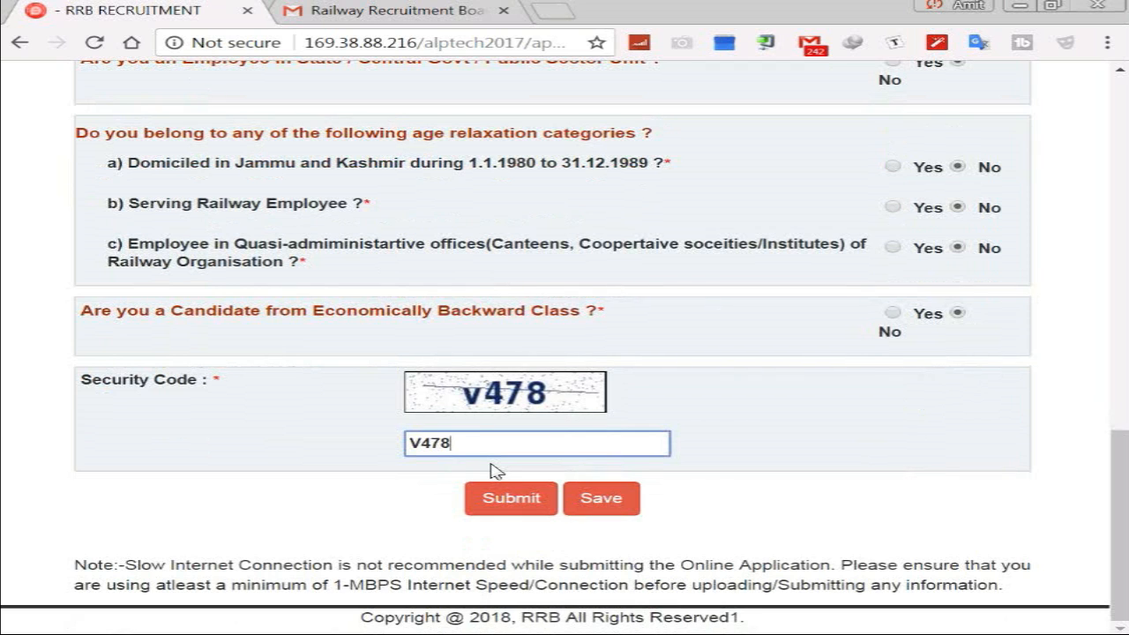
Submit the eligibility form and confirm the details are correct in the alert
click(510, 501)
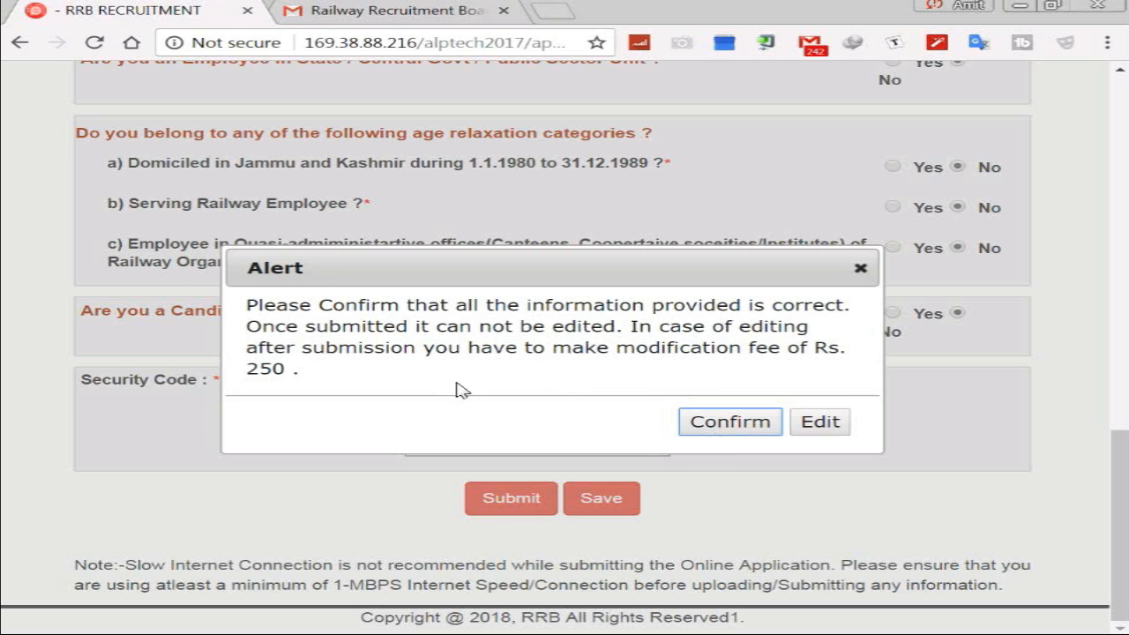
click(737, 424)
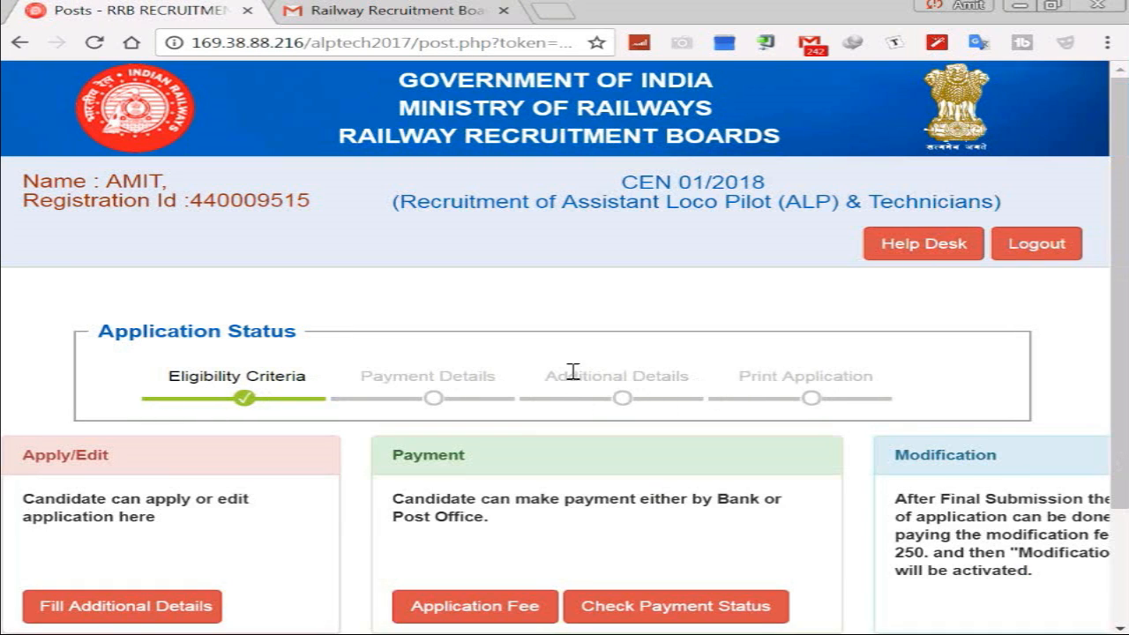
Pay the Rs. 500 application fee with Bank chosen as the payment mode
scroll(572, 372, down, 1)
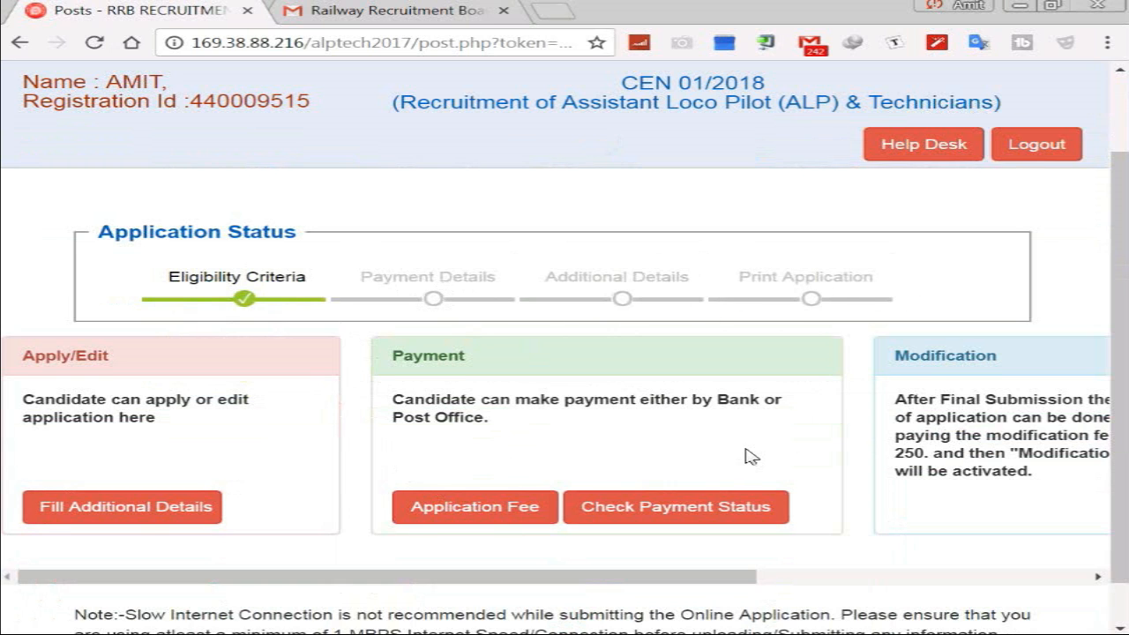
scroll(744, 456, down, 1)
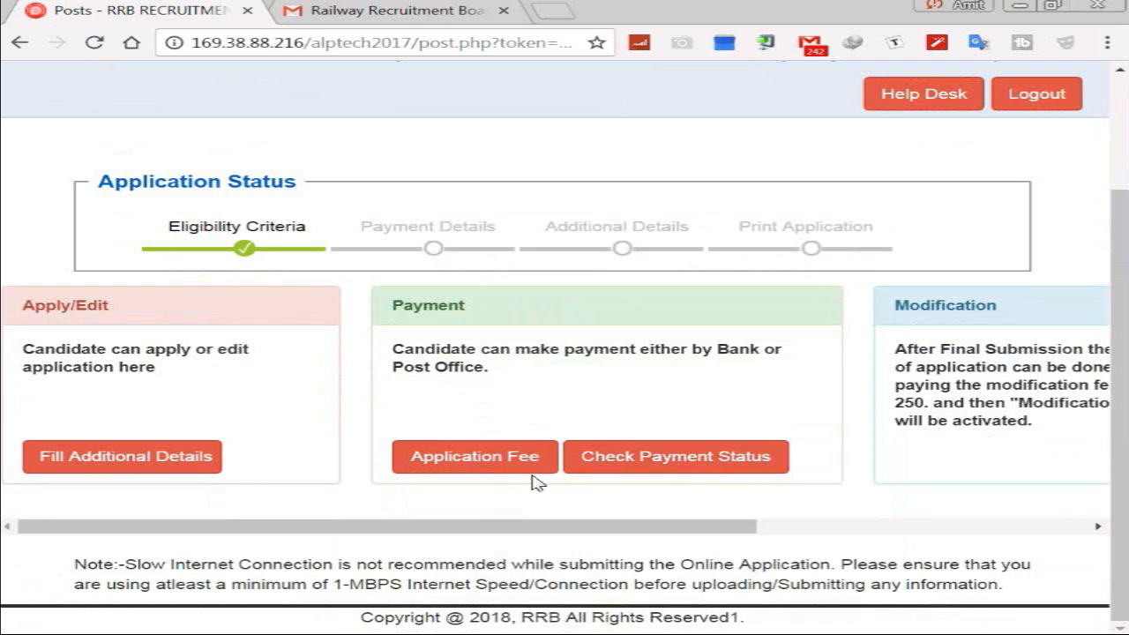
click(491, 459)
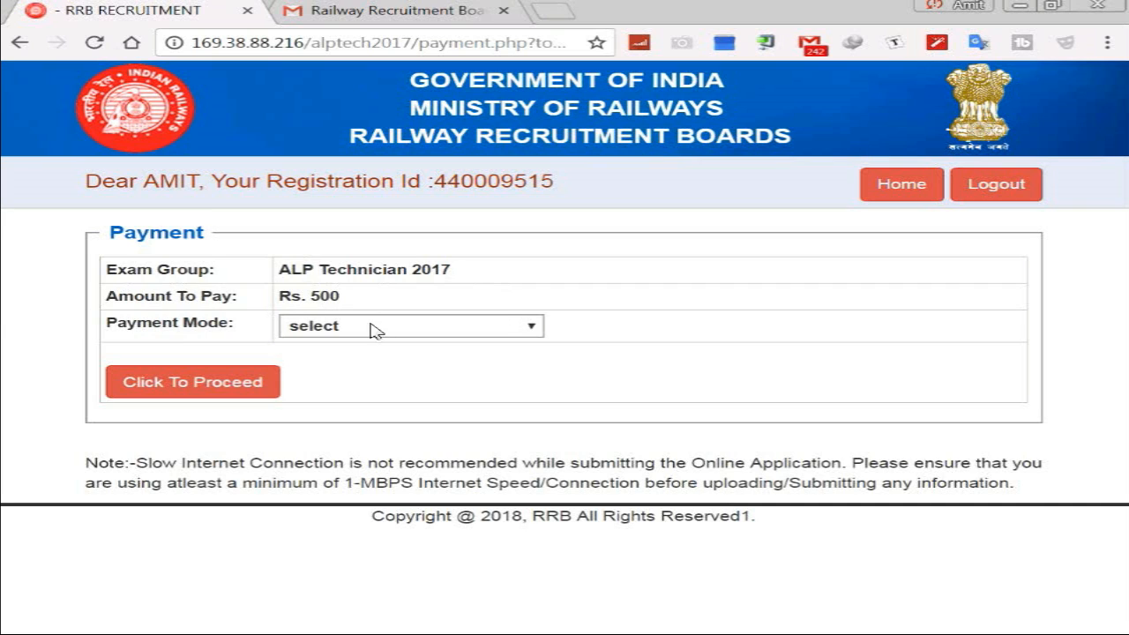
click(512, 327)
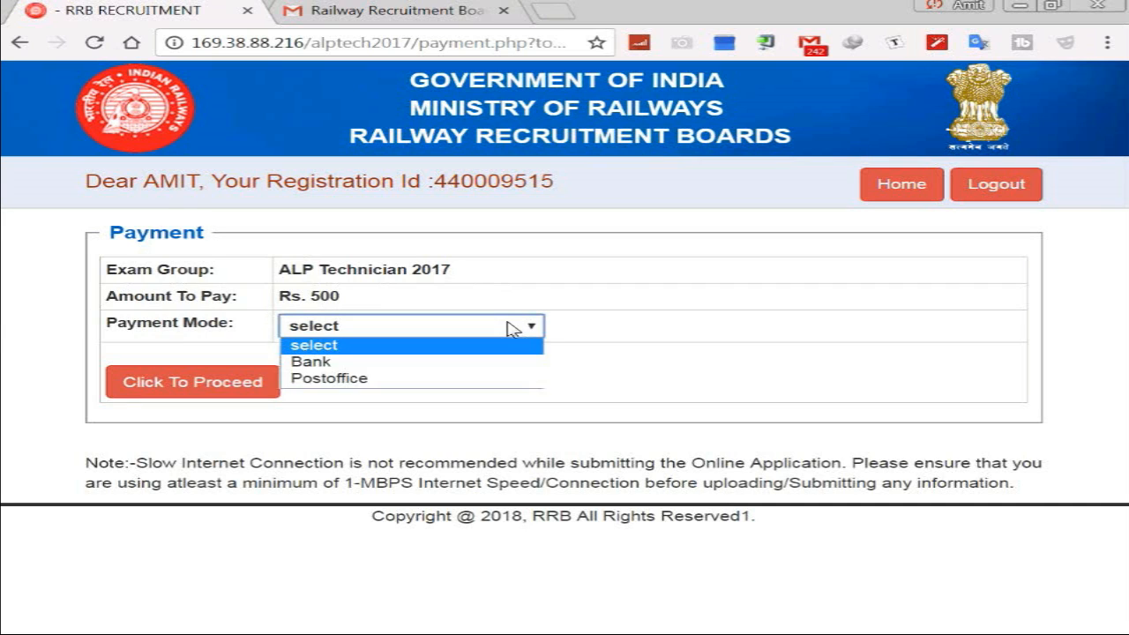
click(338, 367)
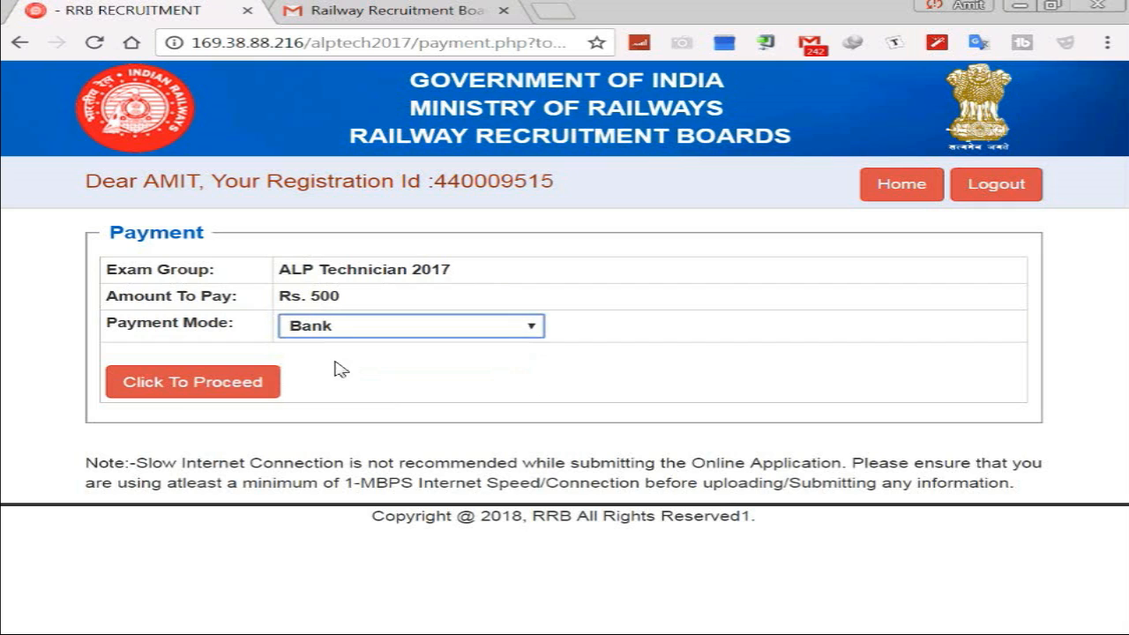
click(184, 386)
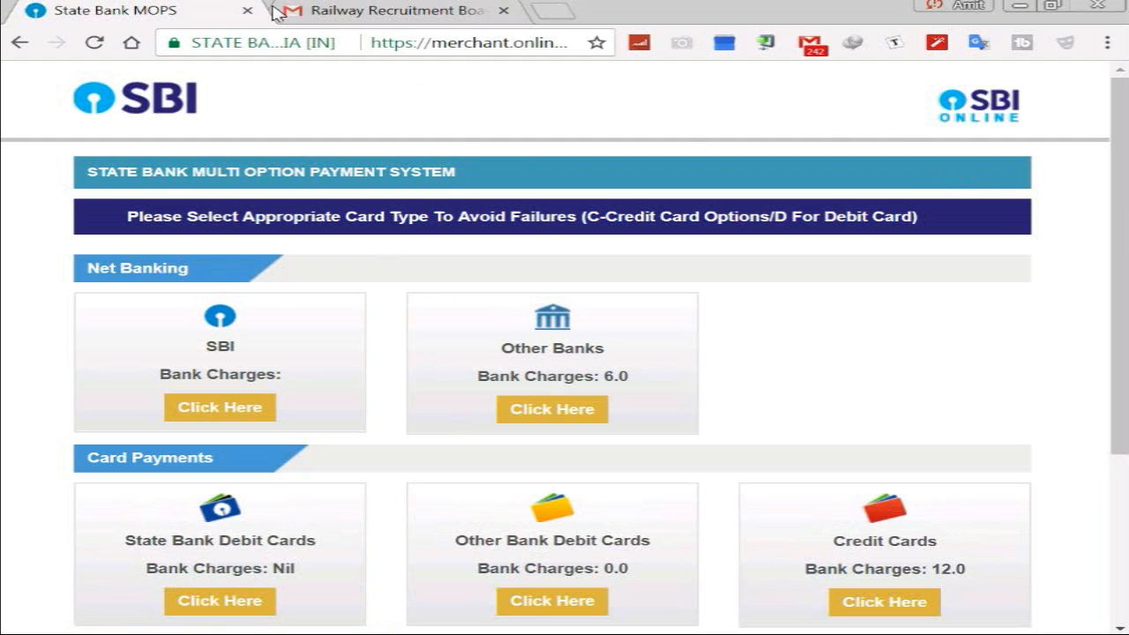
Scroll through the SBI MOPS net banking, card and other payment options
scroll(458, 141, down, 1)
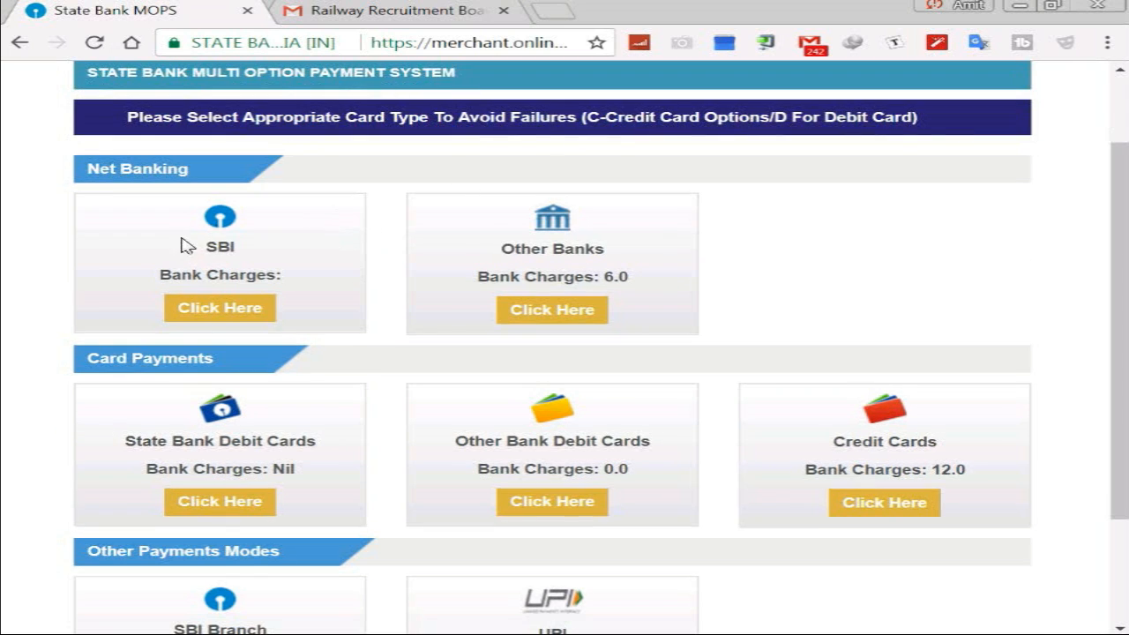
scroll(618, 189, up, 1)
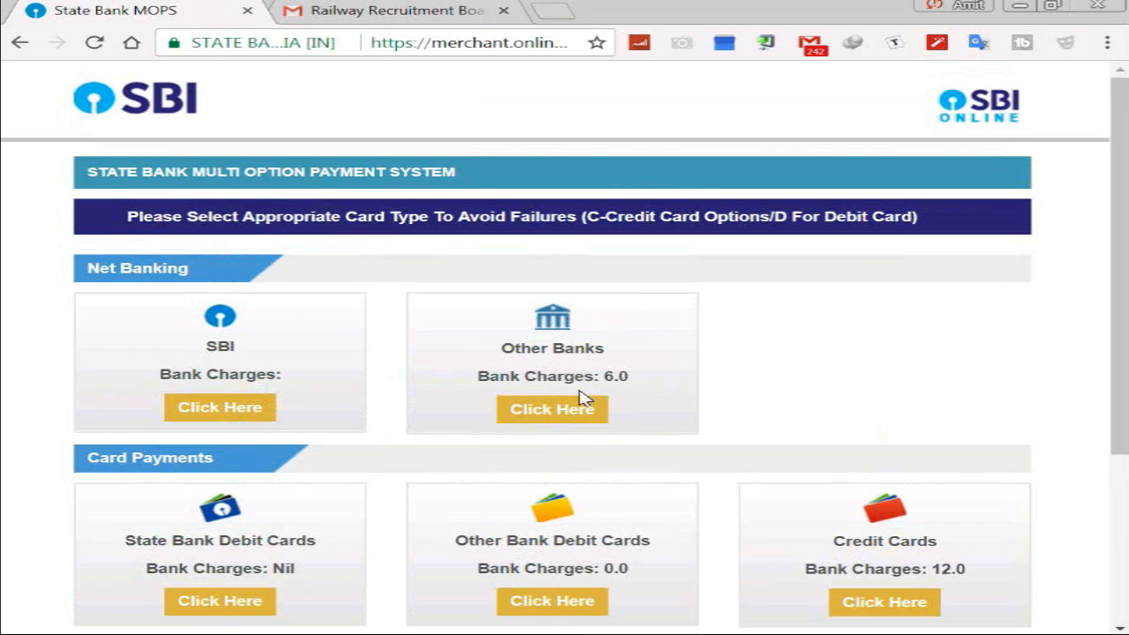
scroll(732, 360, down, 3)
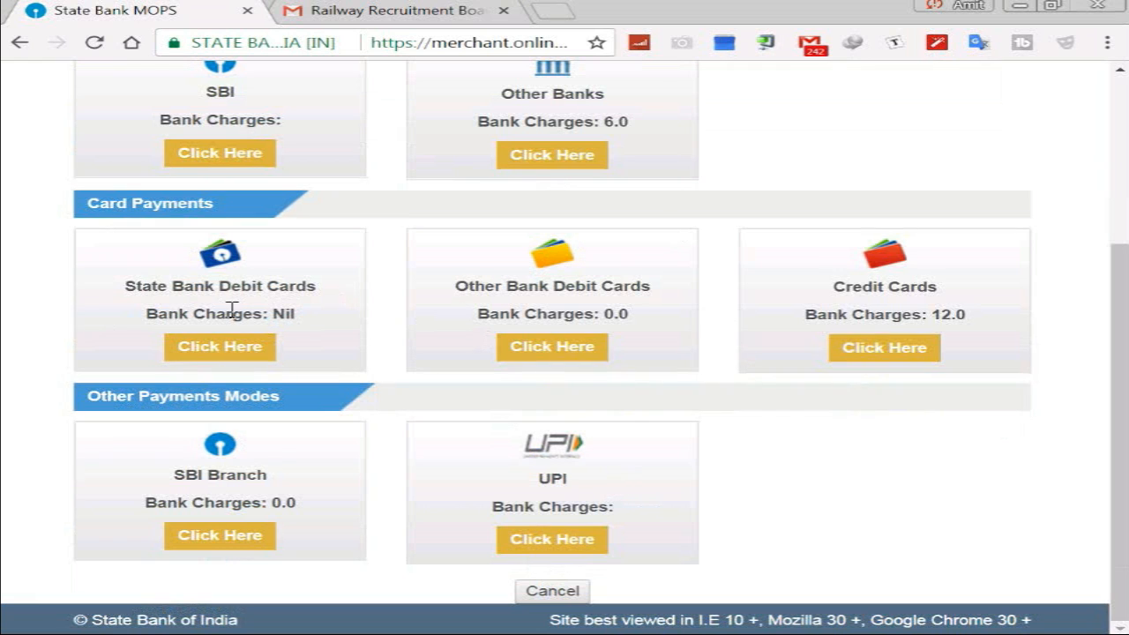
scroll(492, 424, up, 3)
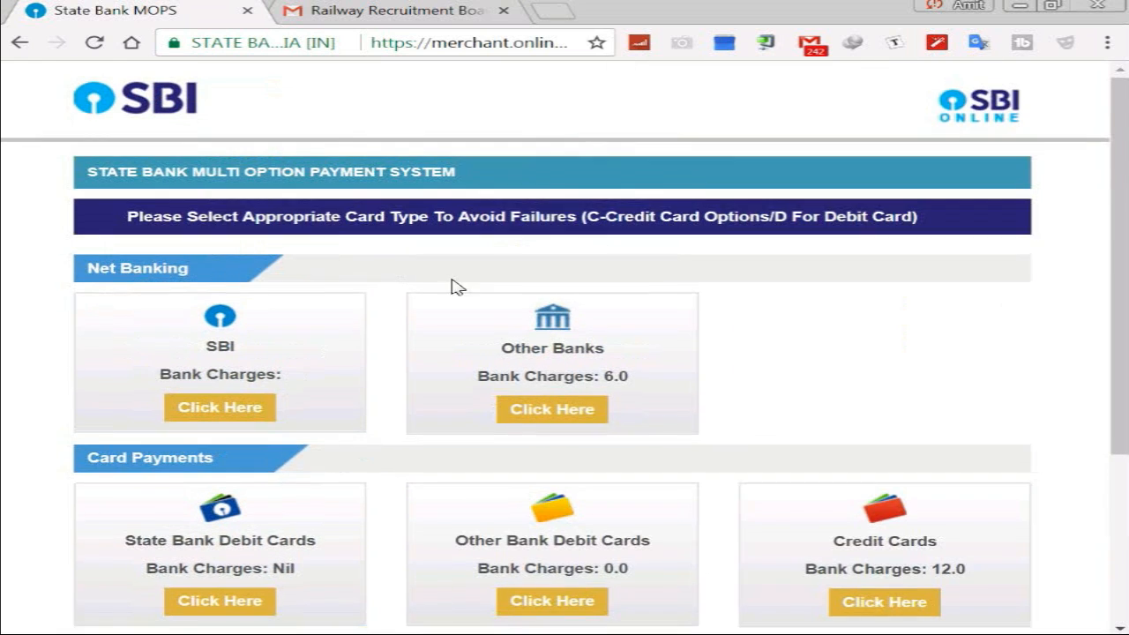
scroll(684, 522, down, 3)
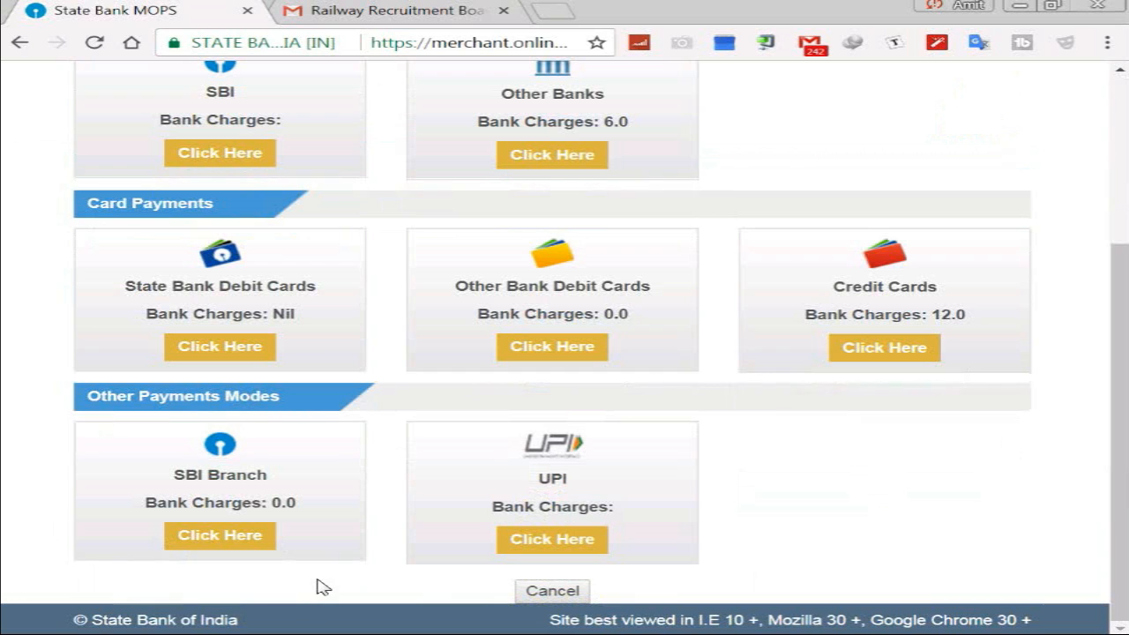
Cancel the SBI payment and scroll the dashboard to the Modification and Preview panels
click(572, 593)
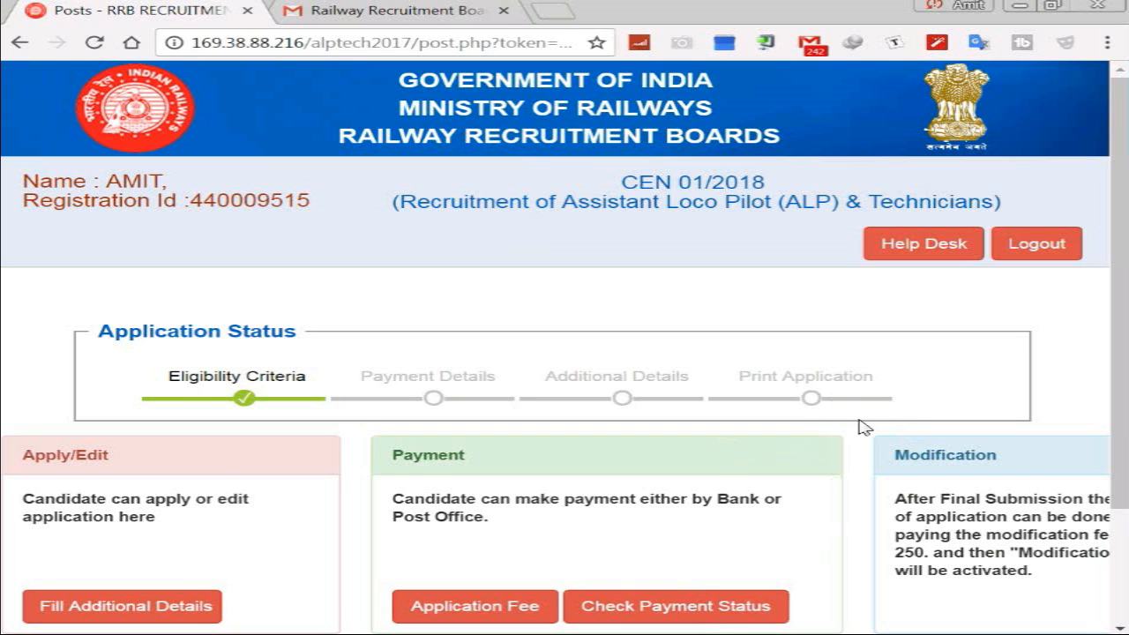
scroll(889, 430, down, 2)
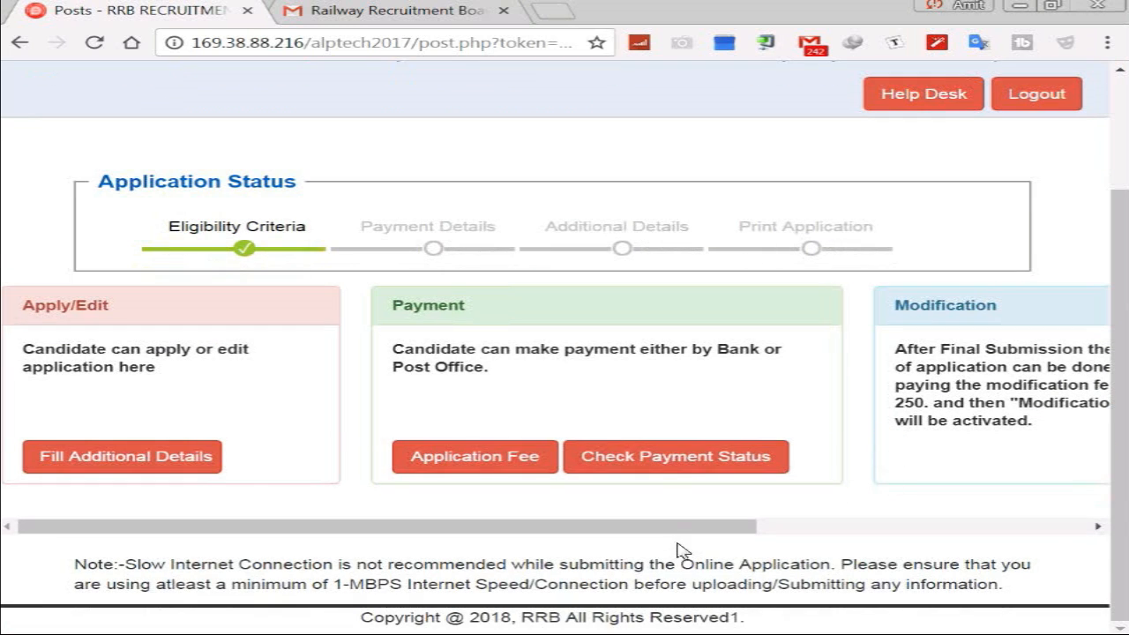
drag(653, 528, 941, 486)
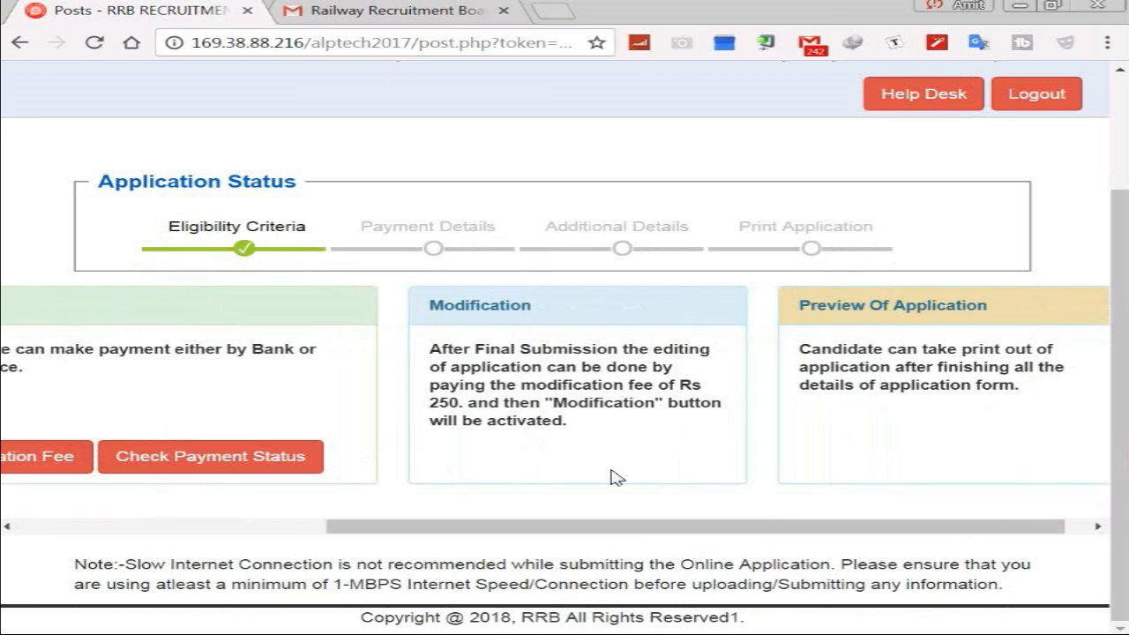
drag(635, 536, 849, 534)
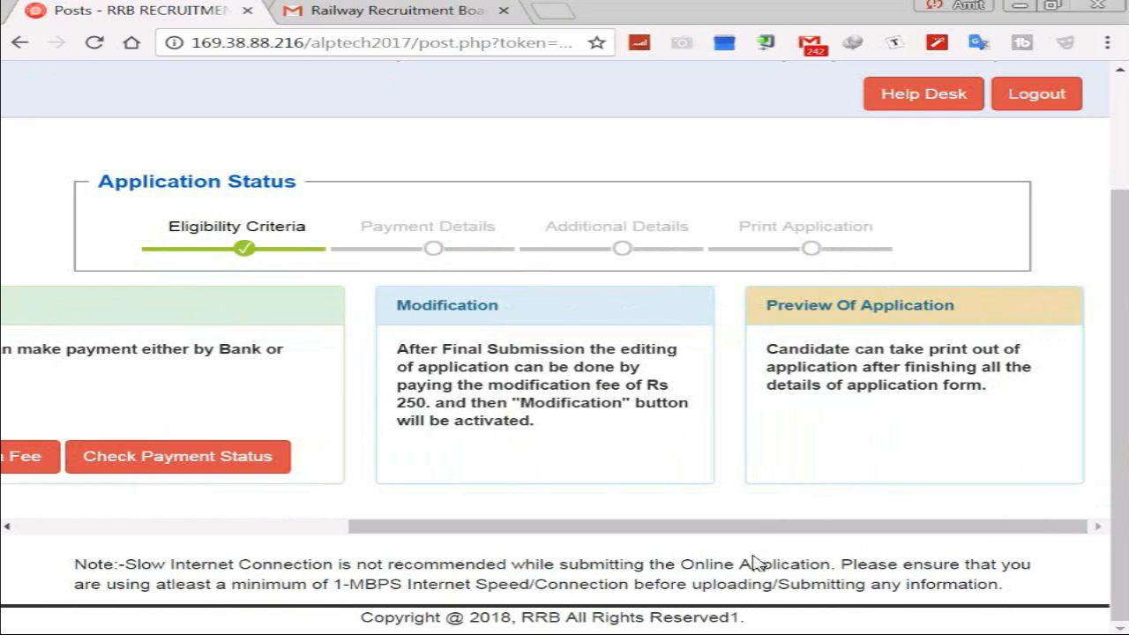
drag(784, 534, 751, 533)
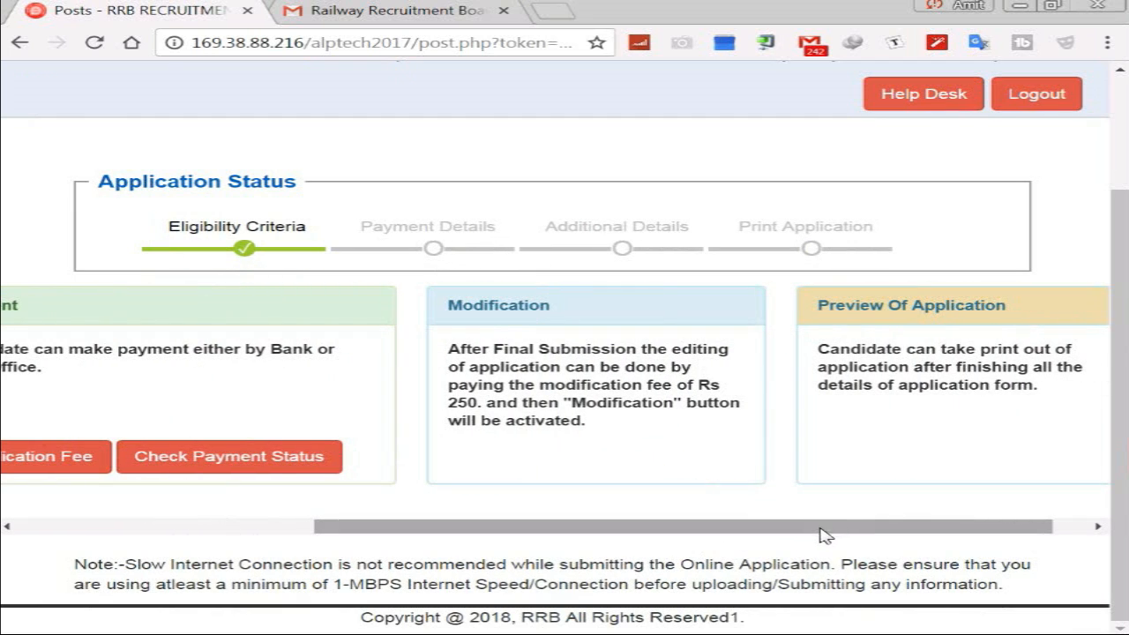
drag(839, 530, 436, 532)
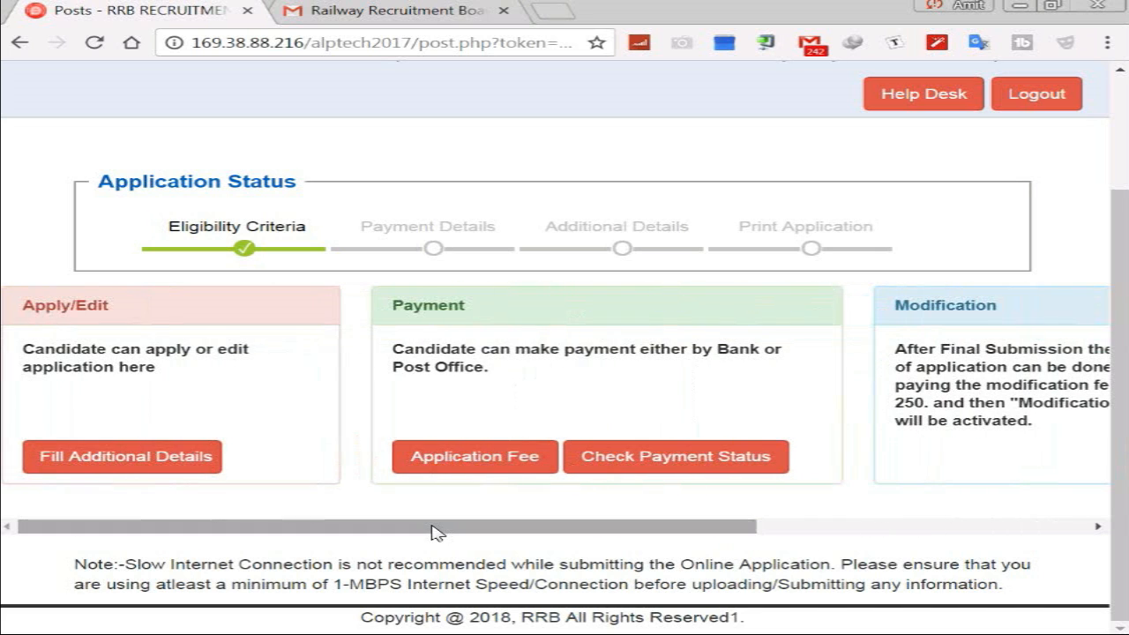